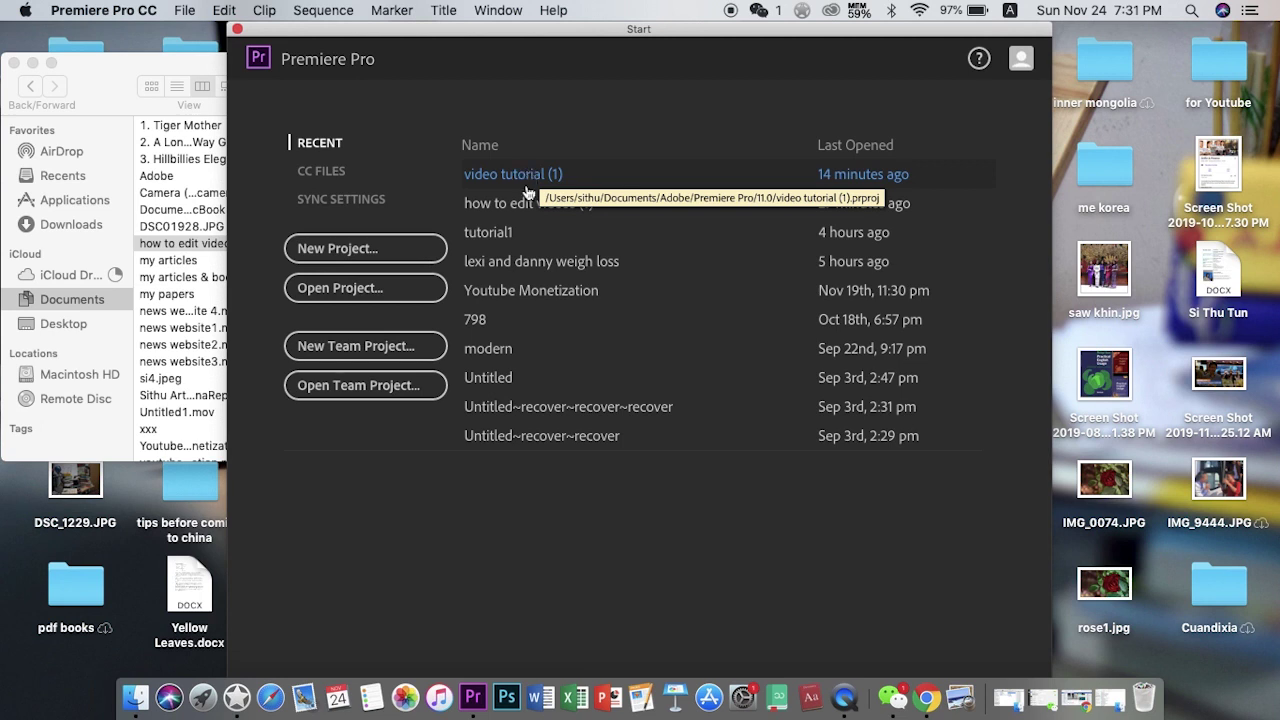
# Create a new project named "video tutorial 1" with the default settings.
pyautogui.click(358, 250)
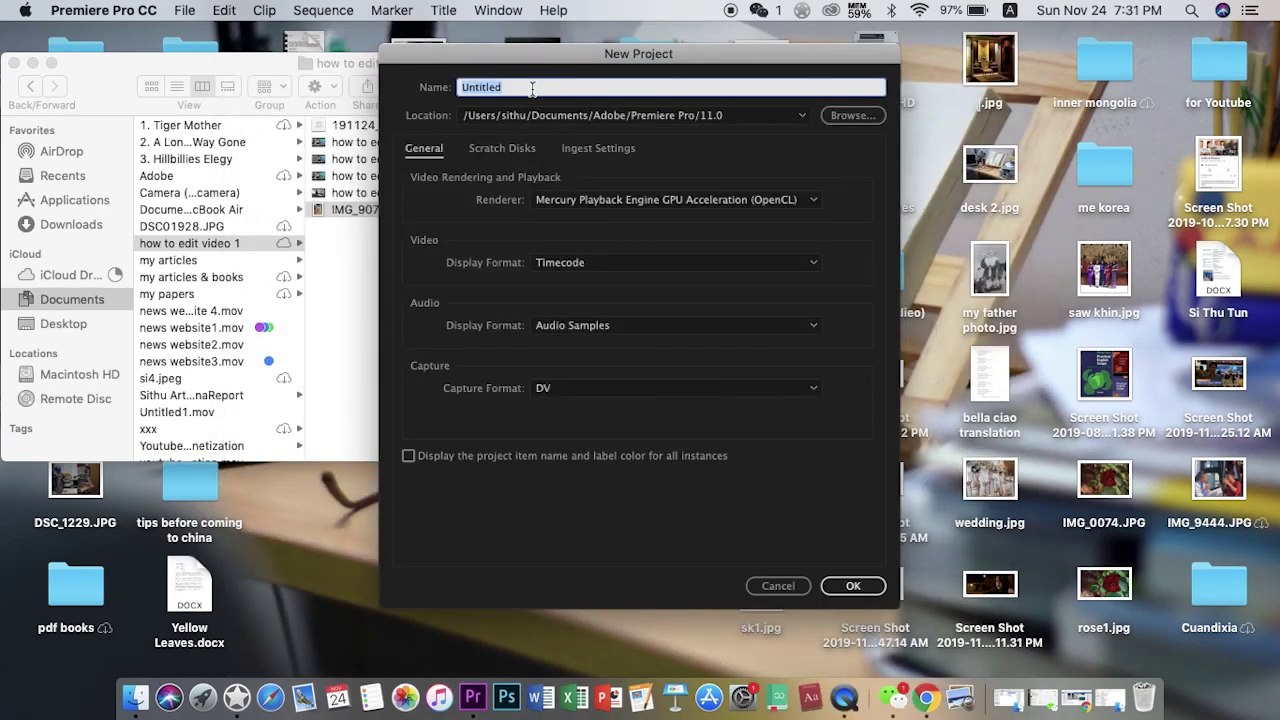
pyautogui.write('vido')
pyautogui.click(846, 587)
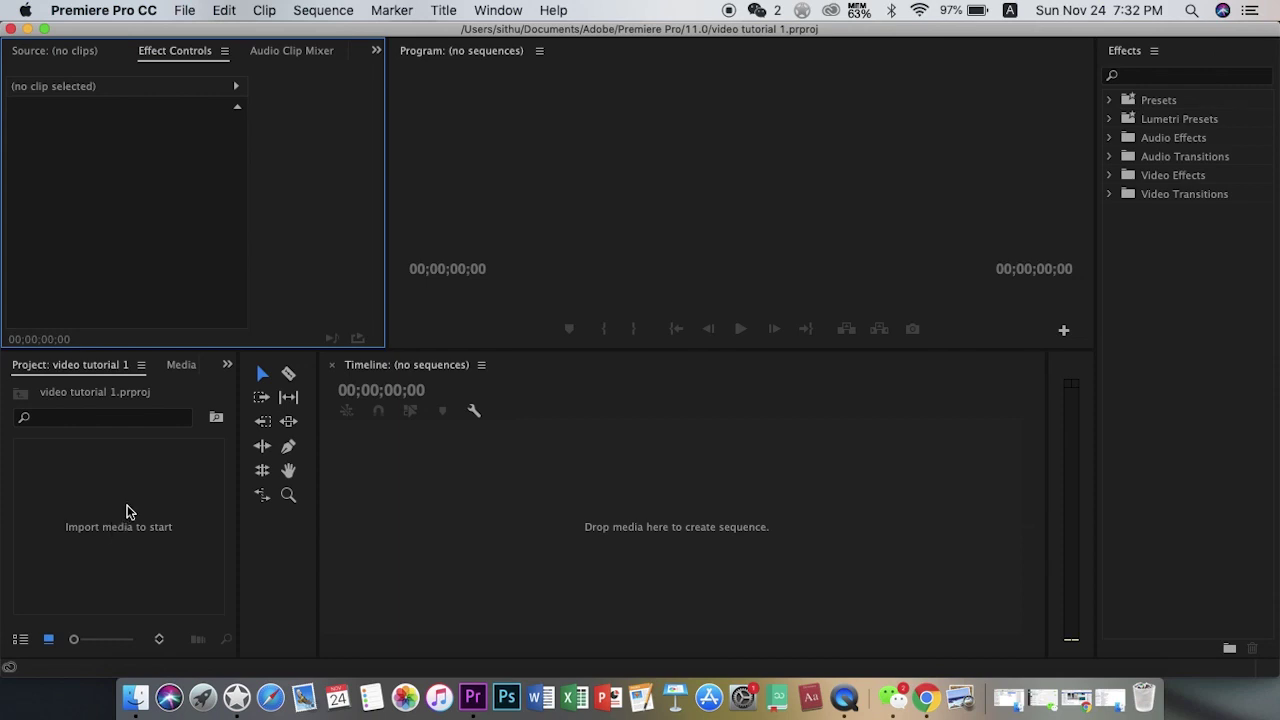
# Import 191124_010.MP3, how to edit video 1.mov and how to edit video 3.mov into the project.
pyautogui.click(127, 512)
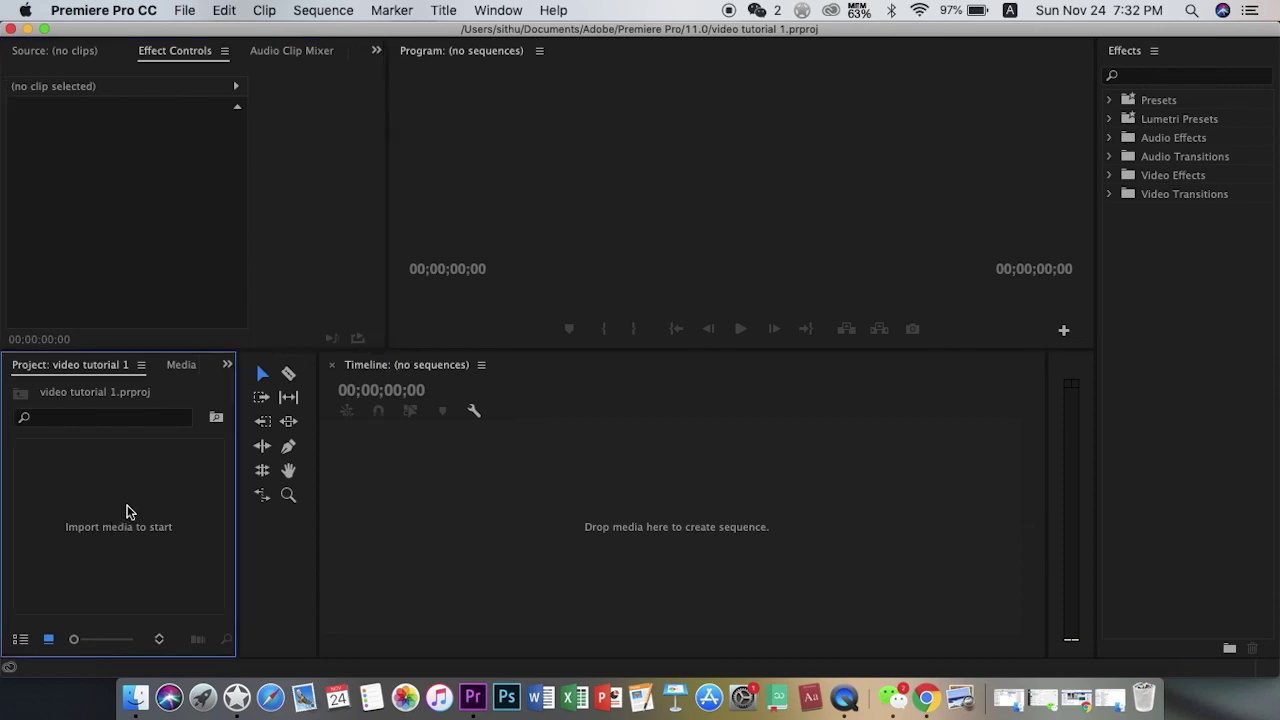
pyautogui.doubleClick(127, 512)
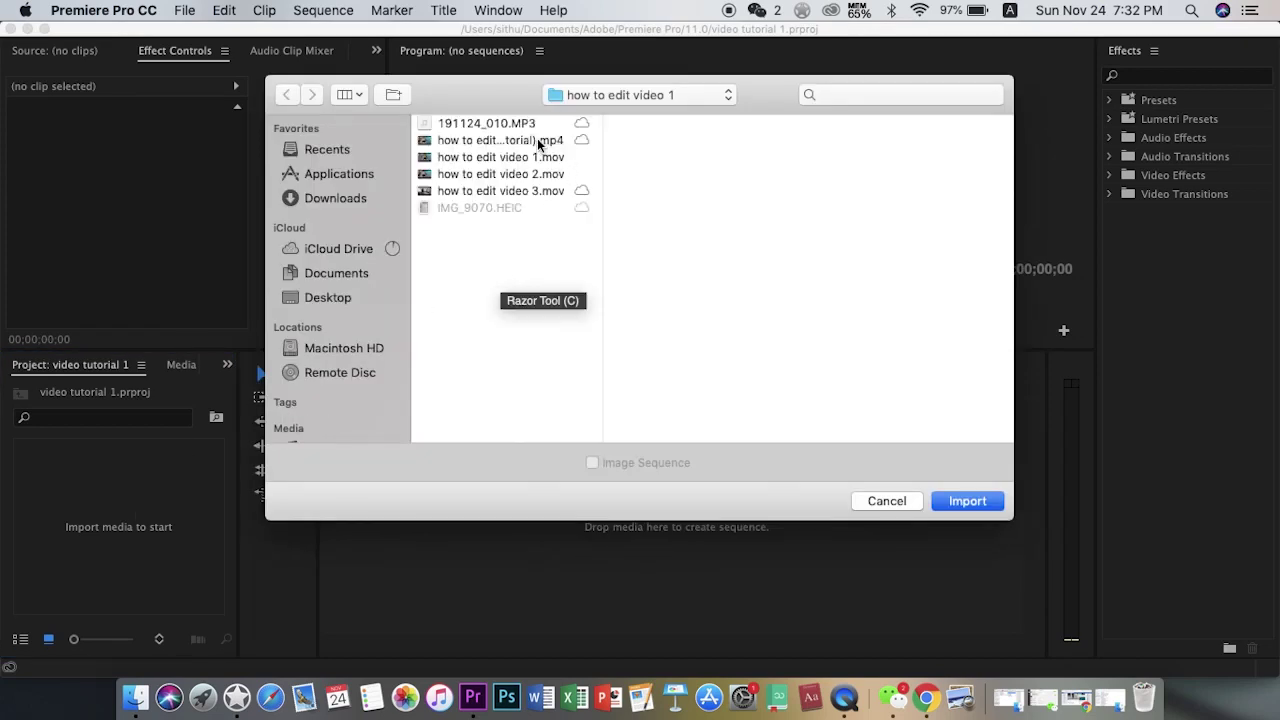
pyautogui.click(522, 124)
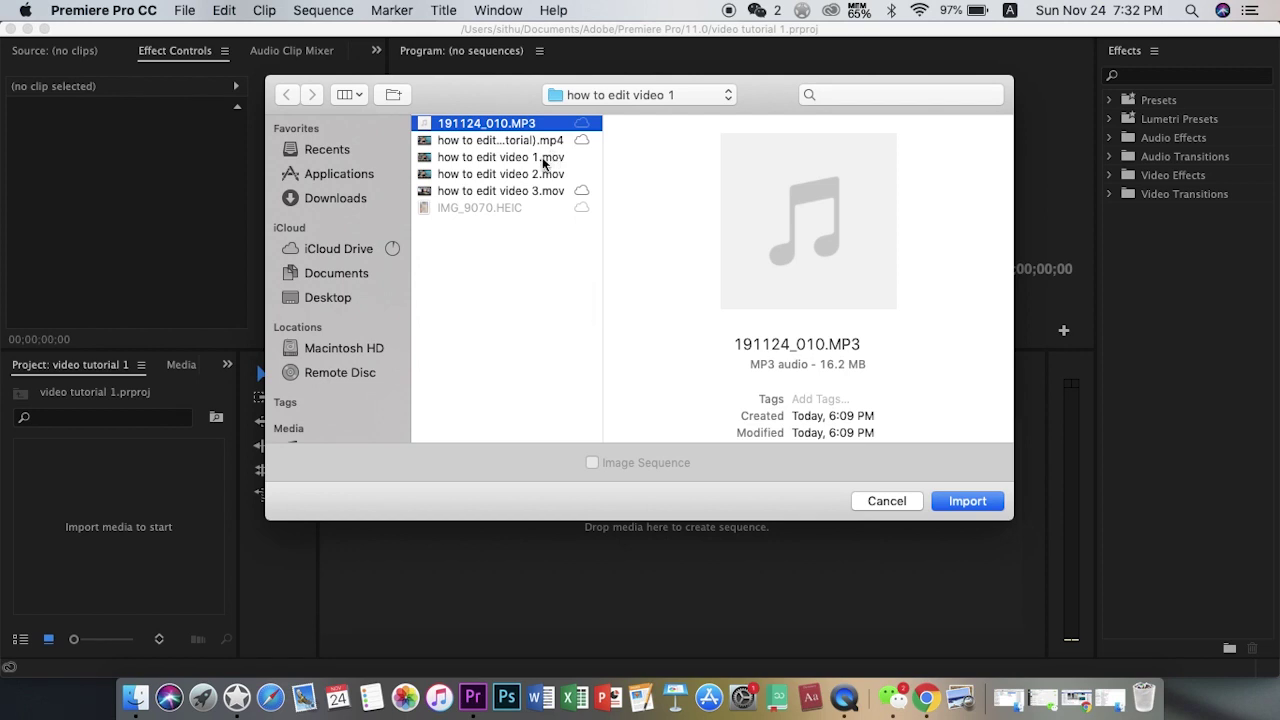
pyautogui.keyDown('super'); pyautogui.click(544, 158); pyautogui.keyUp('super')
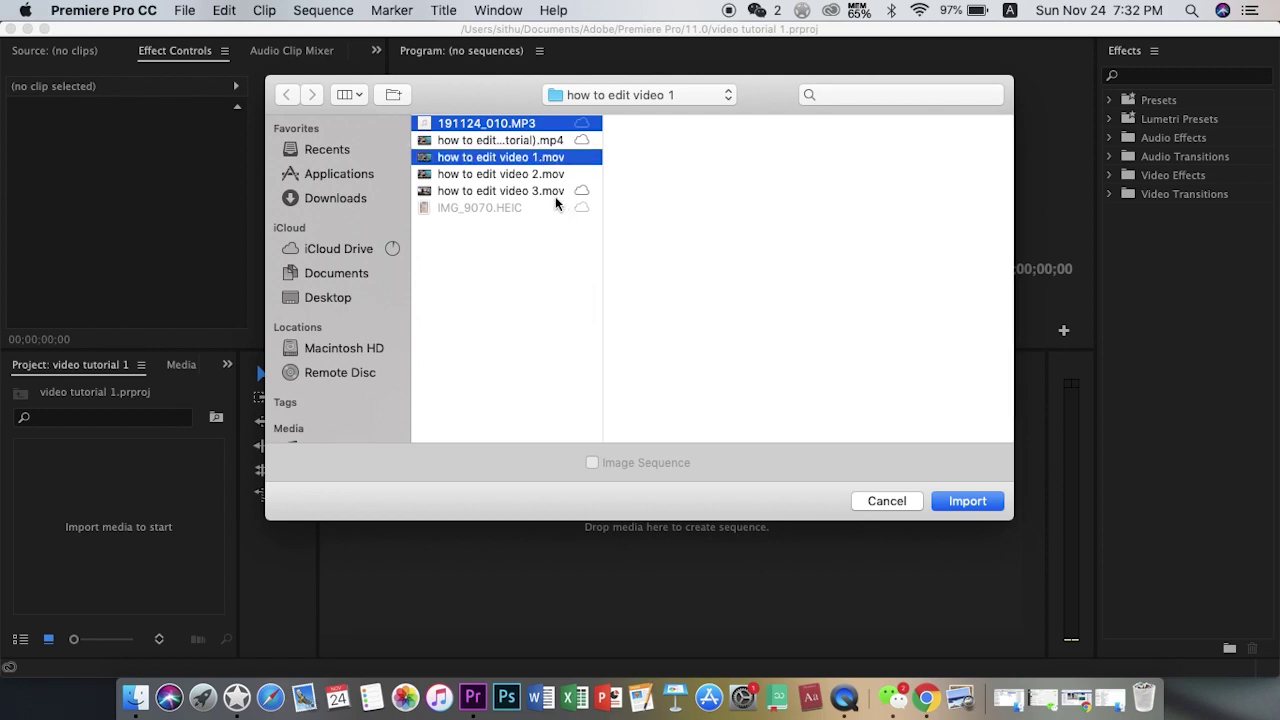
pyautogui.keyDown('super'); pyautogui.click(551, 192); pyautogui.keyUp('super')
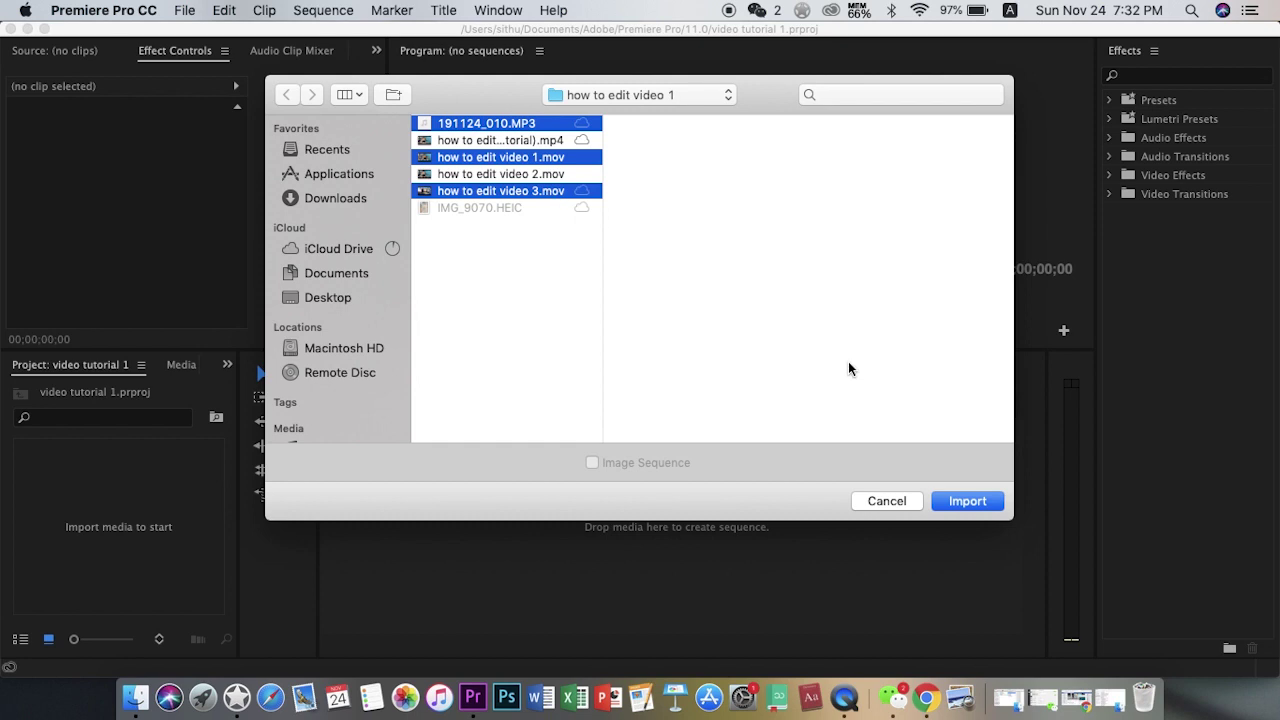
pyautogui.click(962, 501)
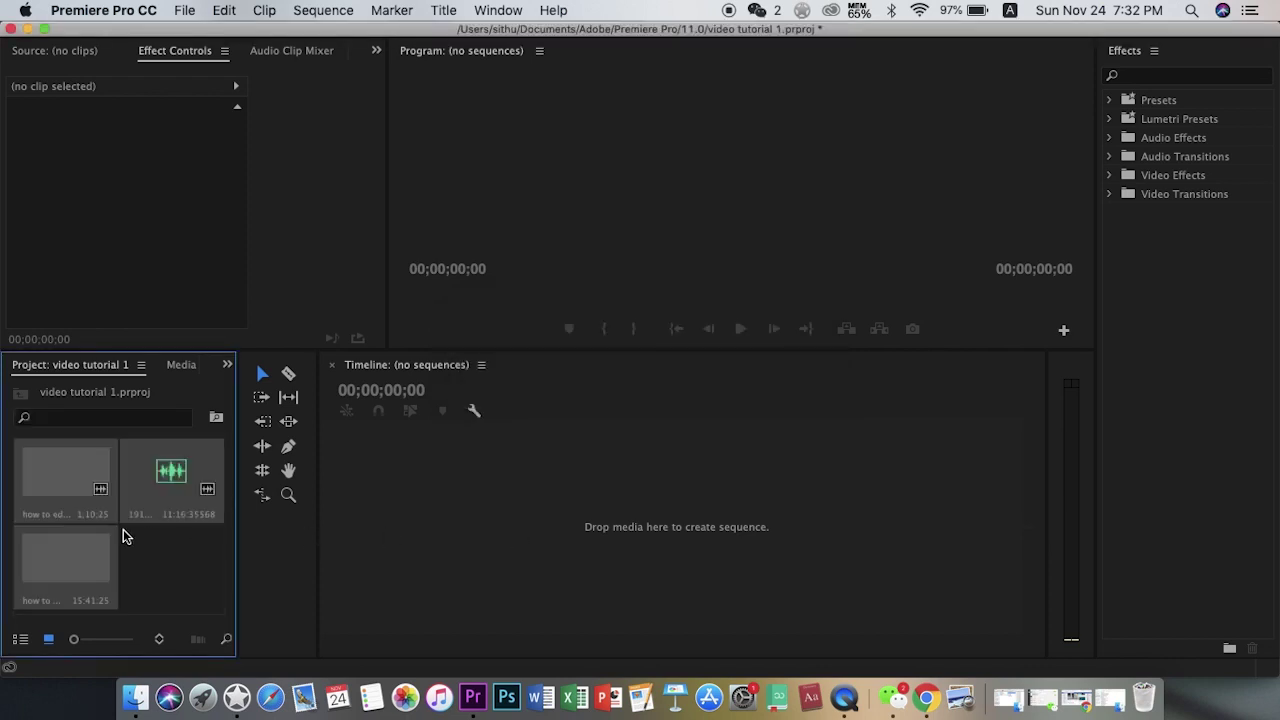
# Import how to edit video 2.mov into the project as well.
pyautogui.click(170, 567)
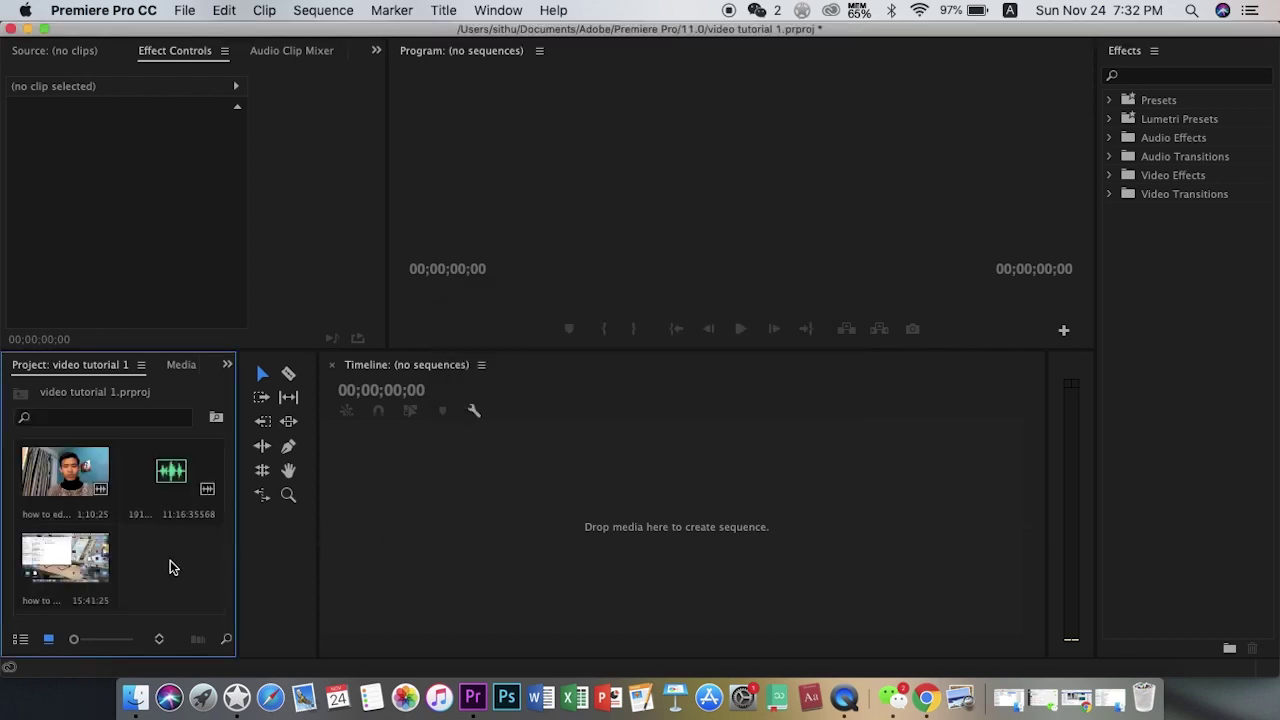
pyautogui.doubleClick(150, 558)
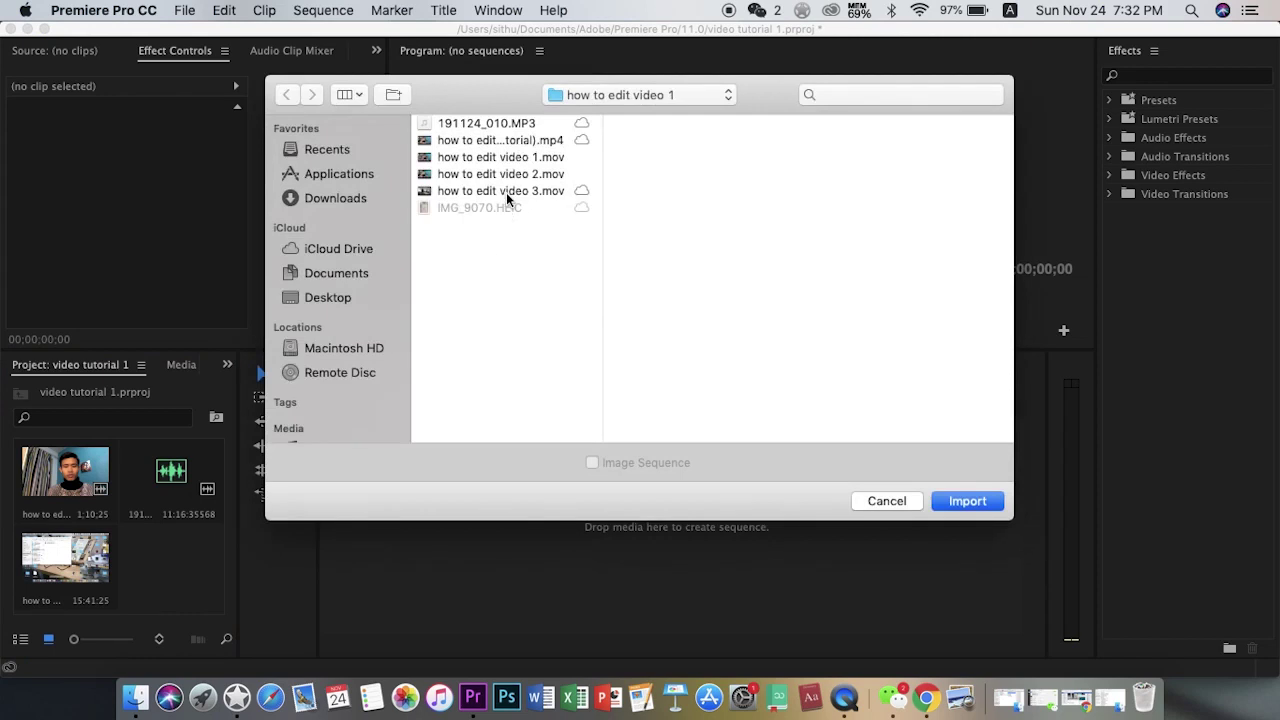
pyautogui.click(530, 141)
pyautogui.click(514, 160)
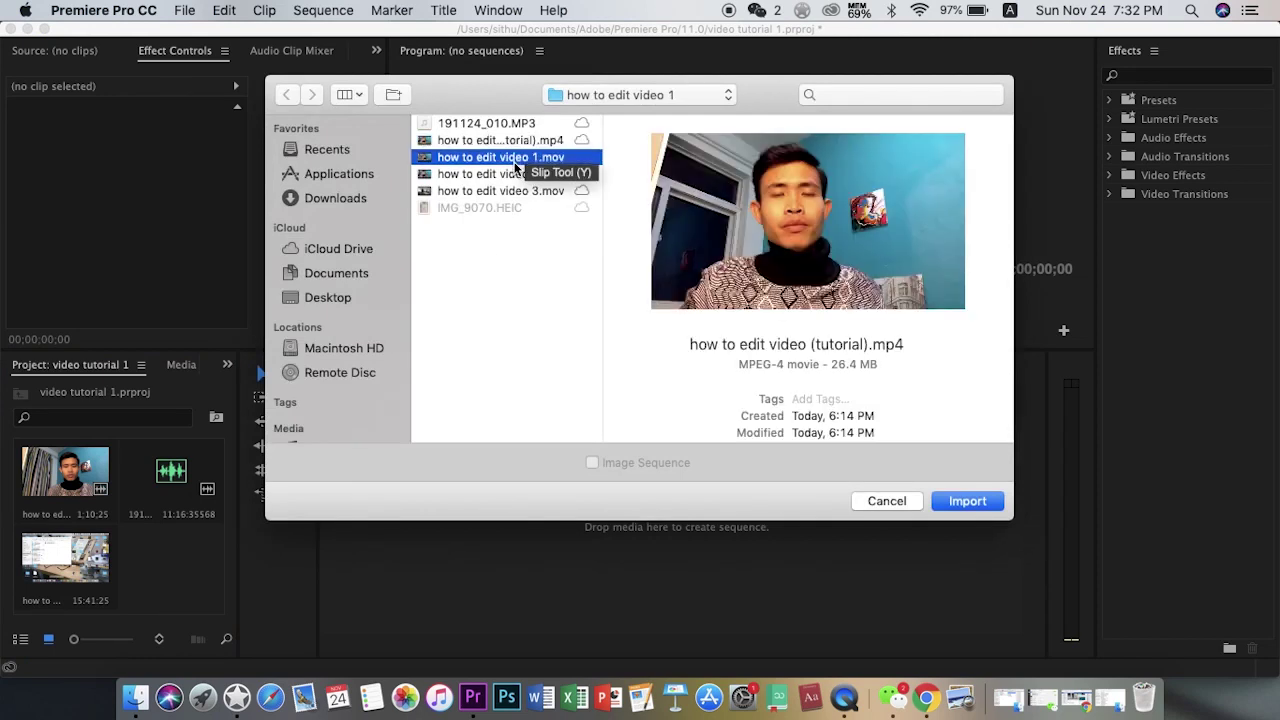
pyautogui.click(512, 176)
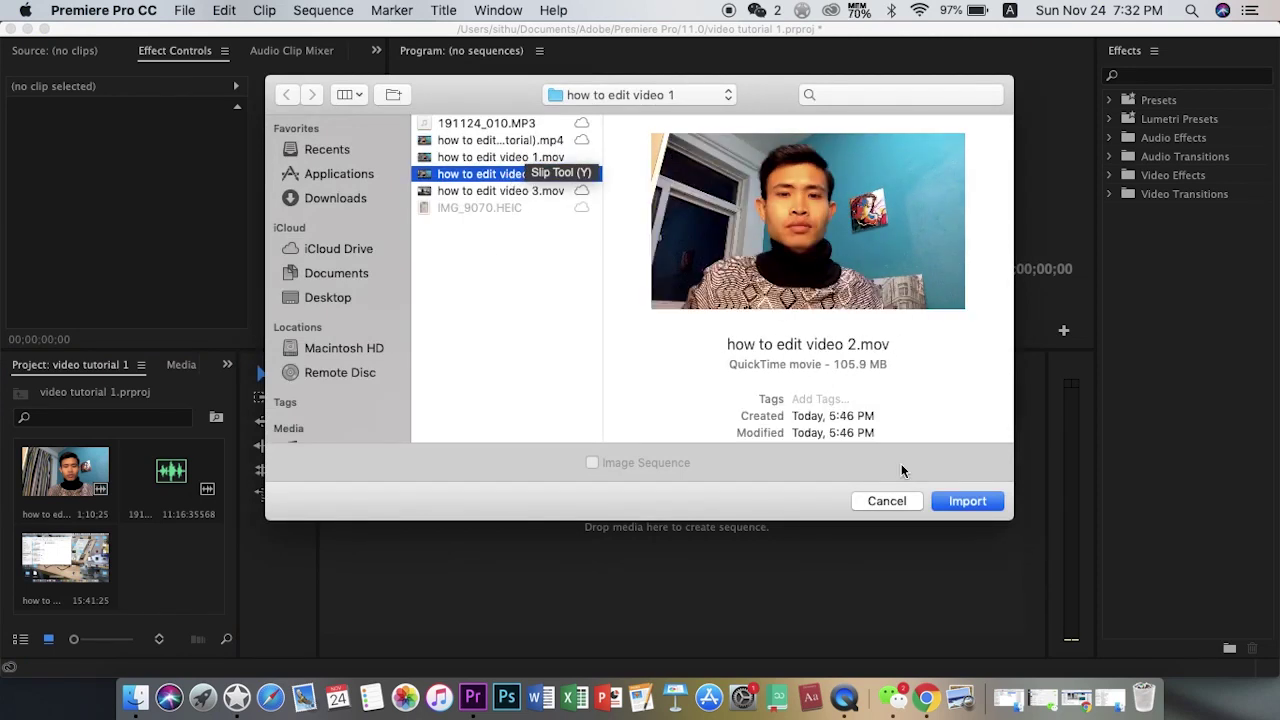
pyautogui.click(956, 500)
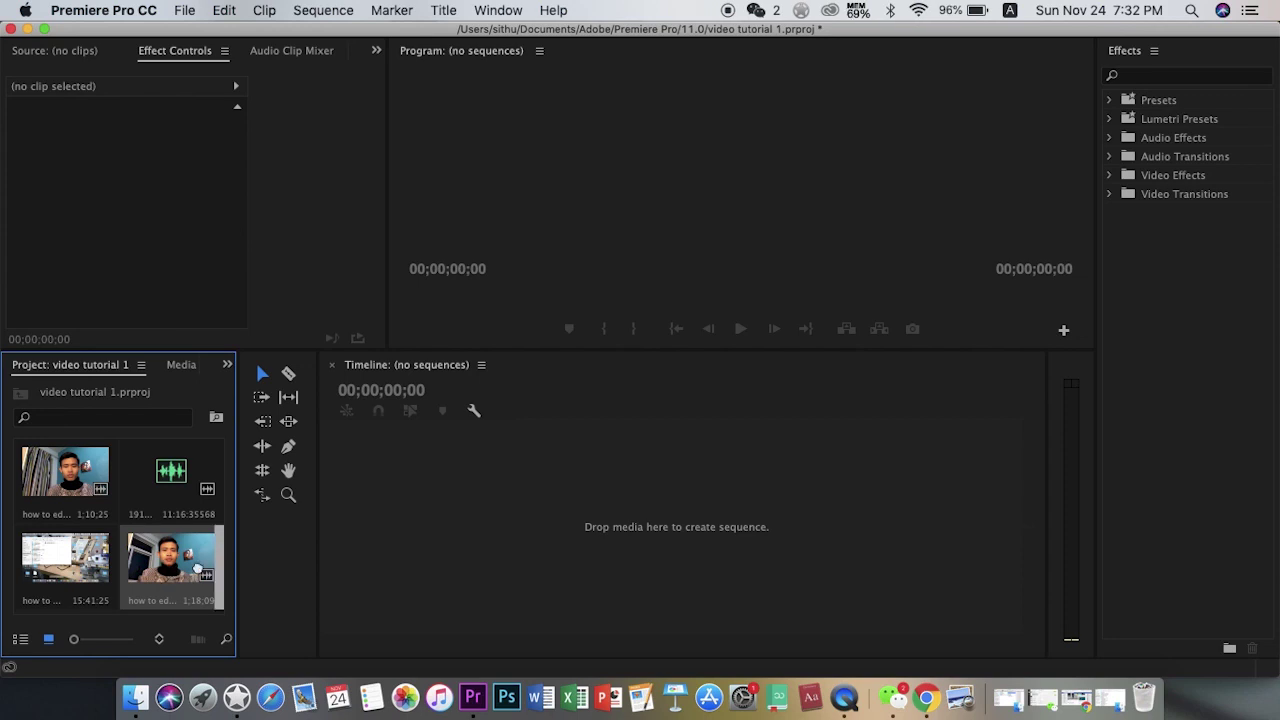
# Create a sequence from how to edit video 2.mov and play back its first few seconds.
pyautogui.moveTo(198, 568); pyautogui.dragTo(357, 524)
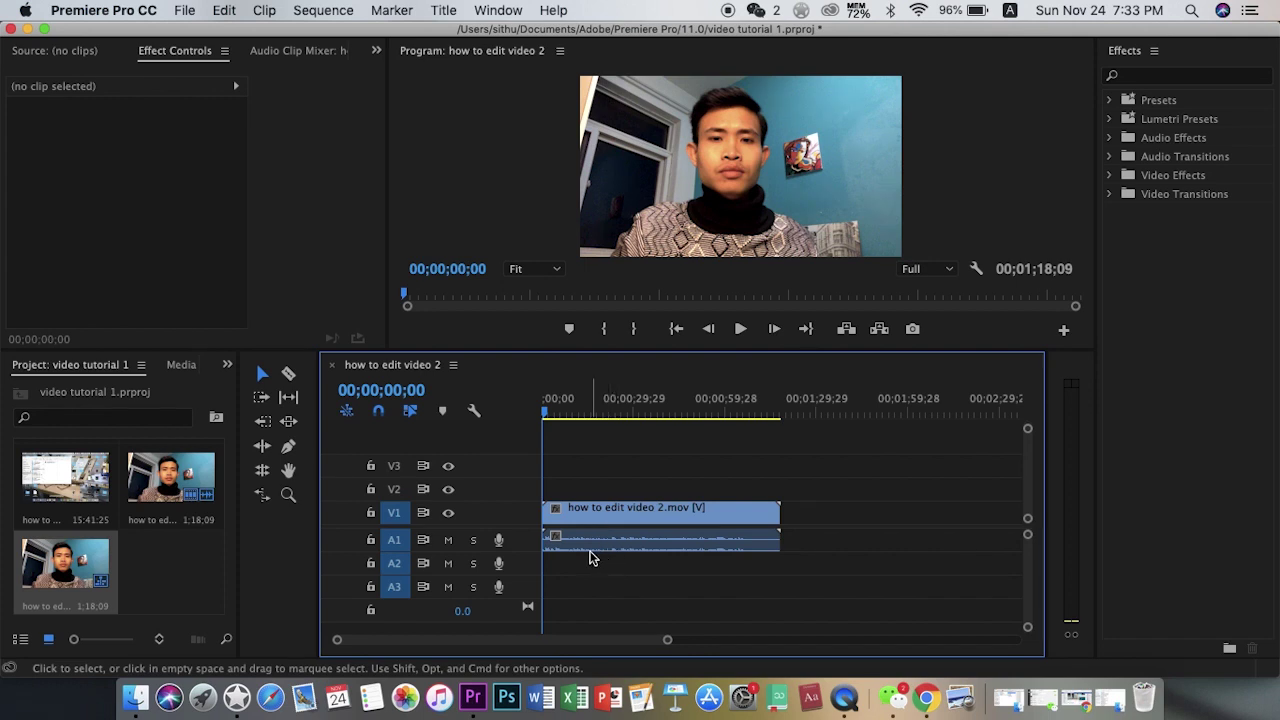
pyautogui.click(559, 515)
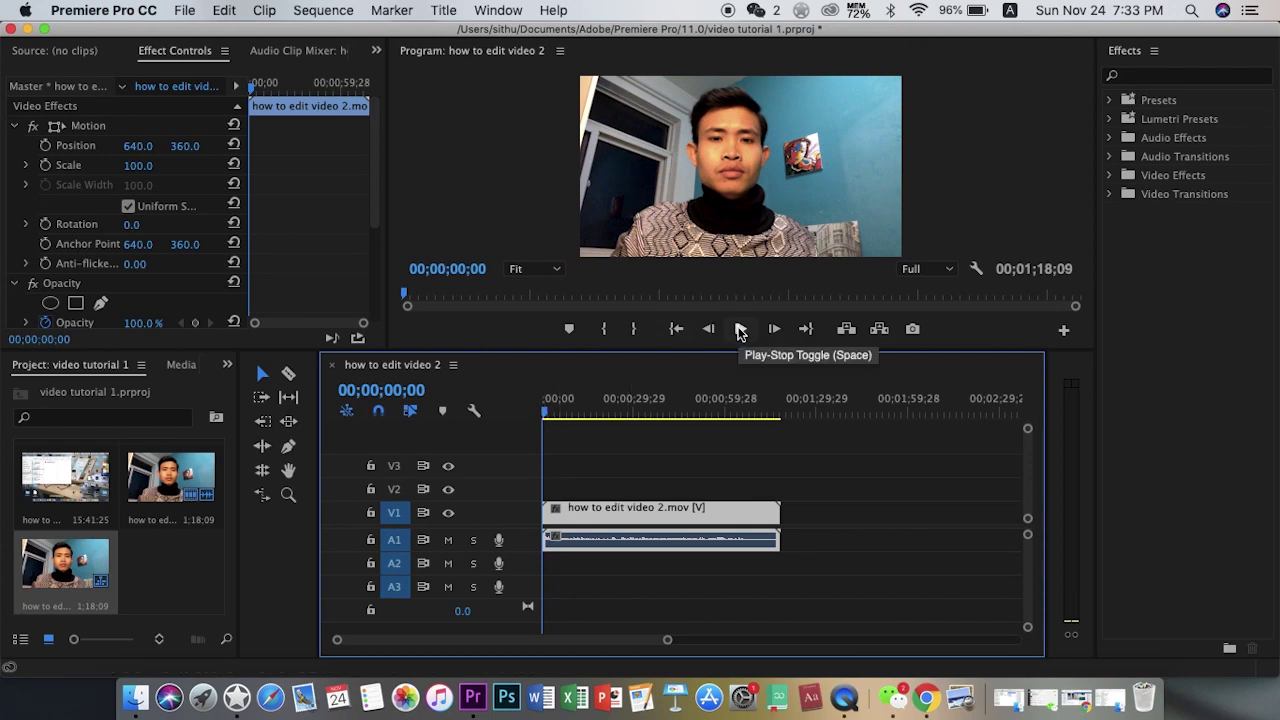
pyautogui.press('space')
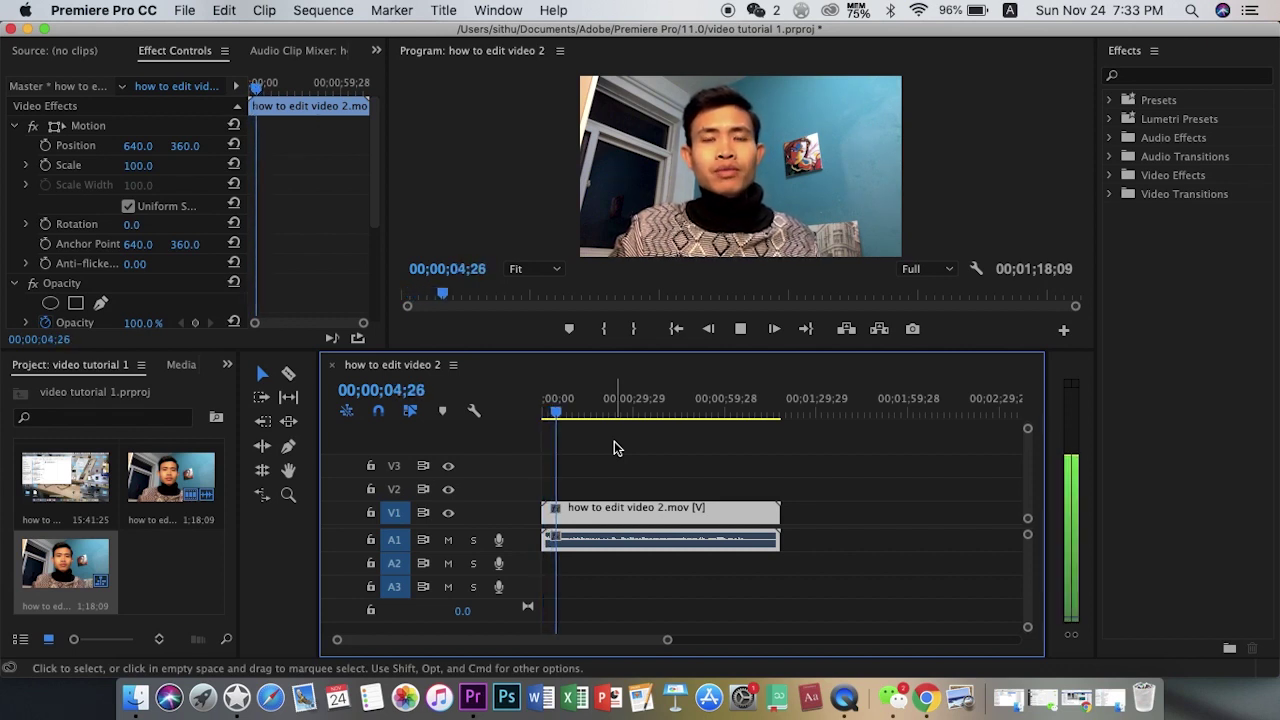
pyautogui.press('space')
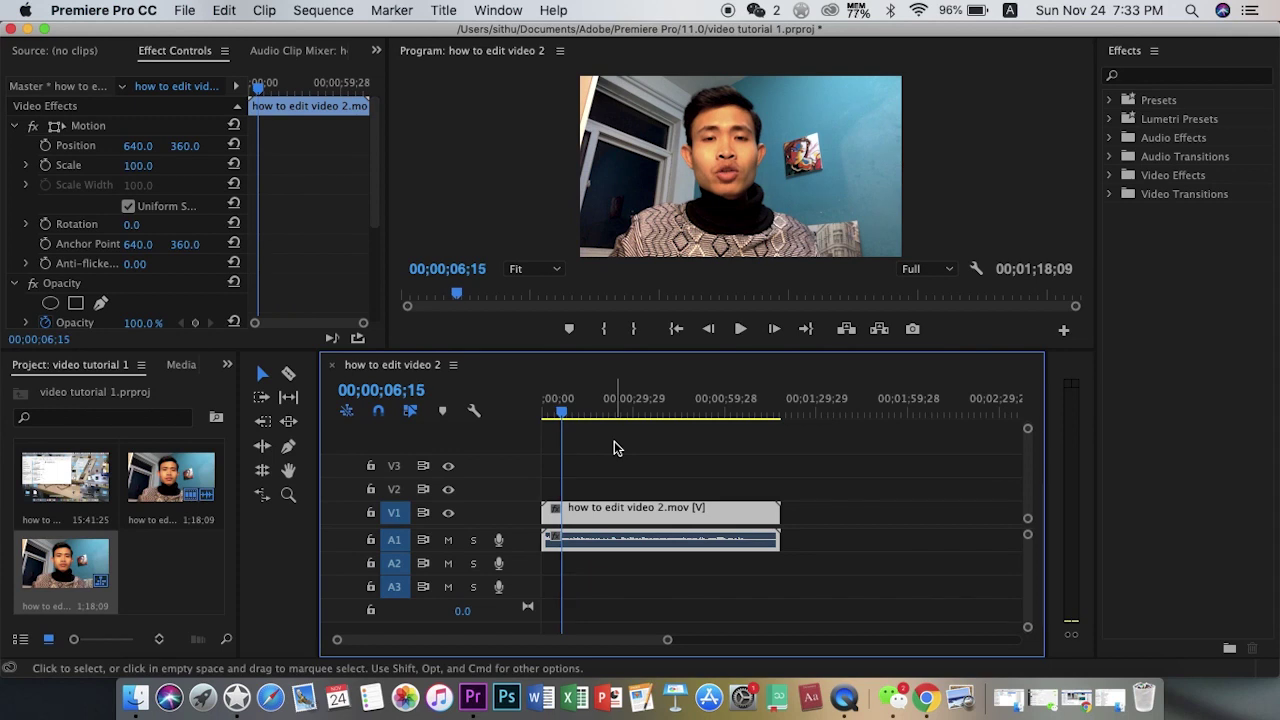
# Examine the clip's opening seconds up close in the timeline to find where the speech starts.
pyautogui.press('=')
pyautogui.press('=')
pyautogui.press('=')
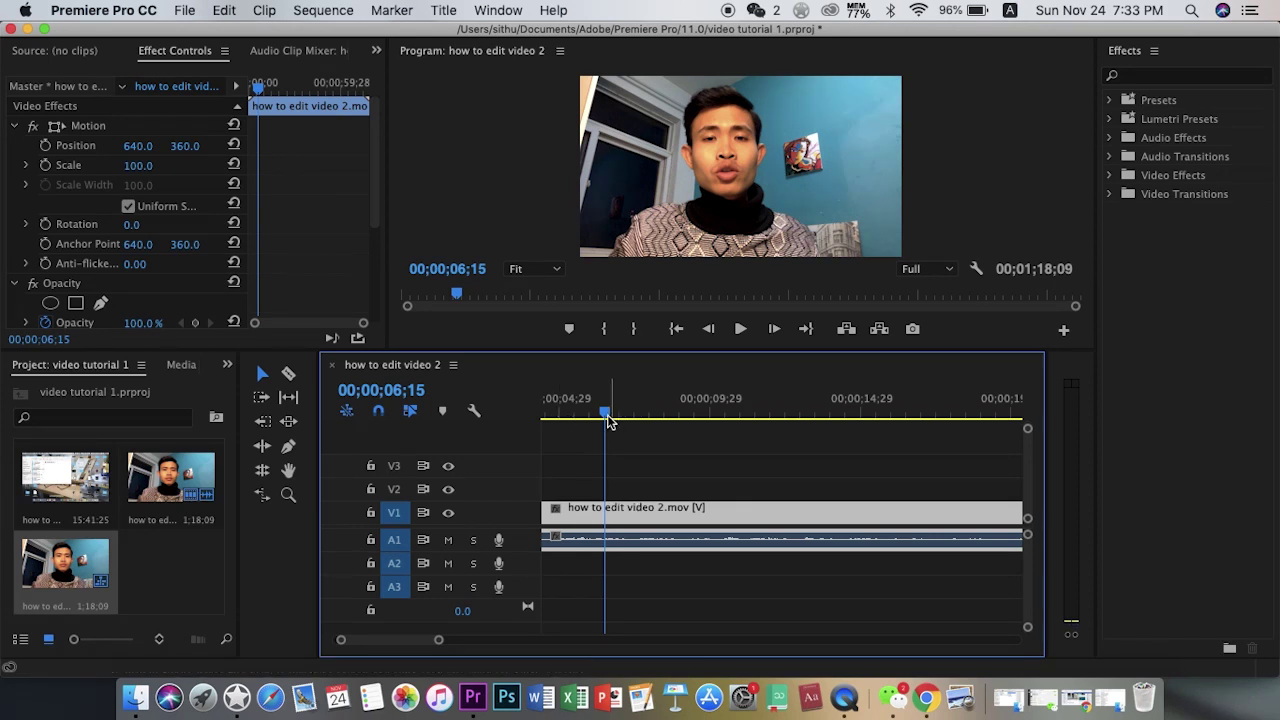
pyautogui.press('-')
pyautogui.press('-')
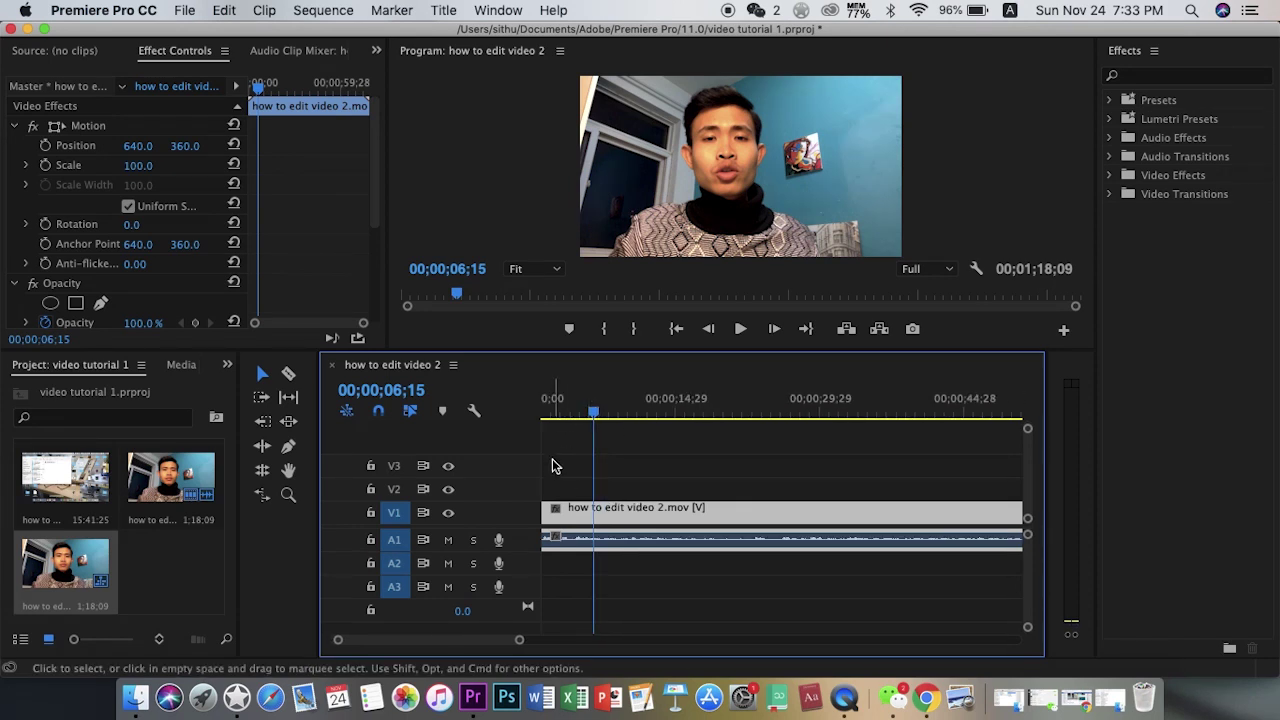
pyautogui.press('=')
pyautogui.click(615, 410)
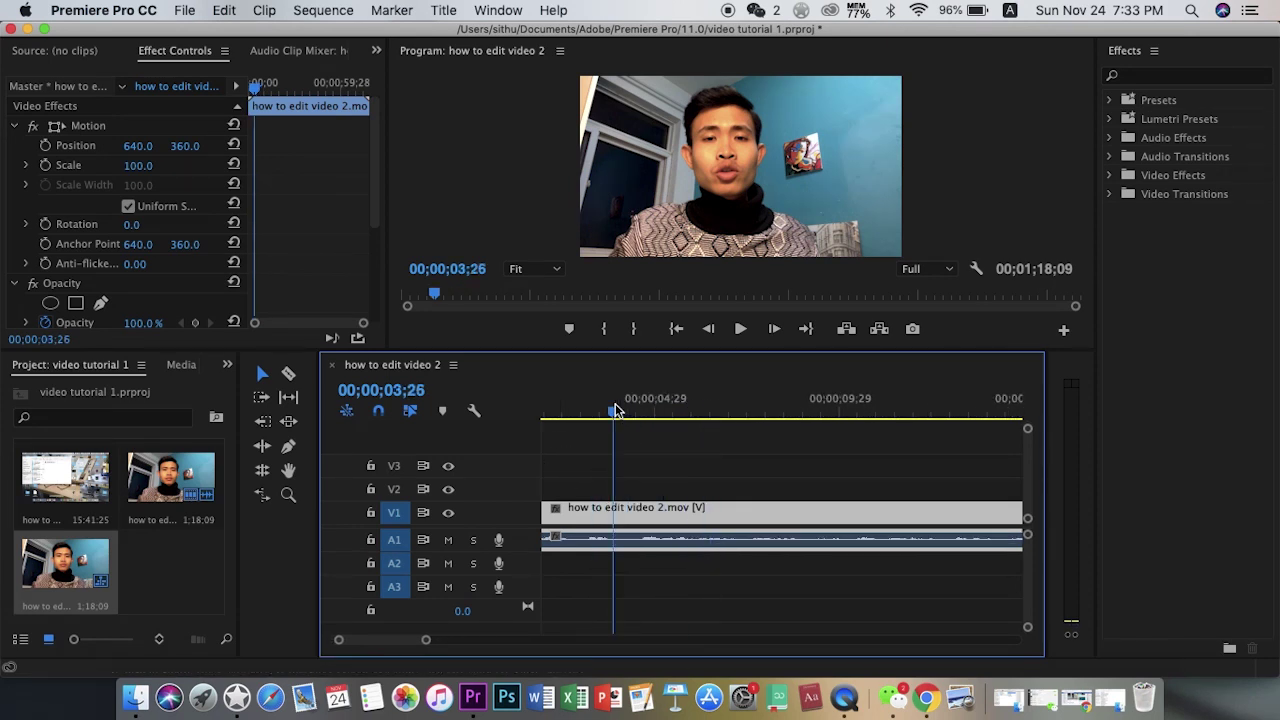
pyautogui.press('space')
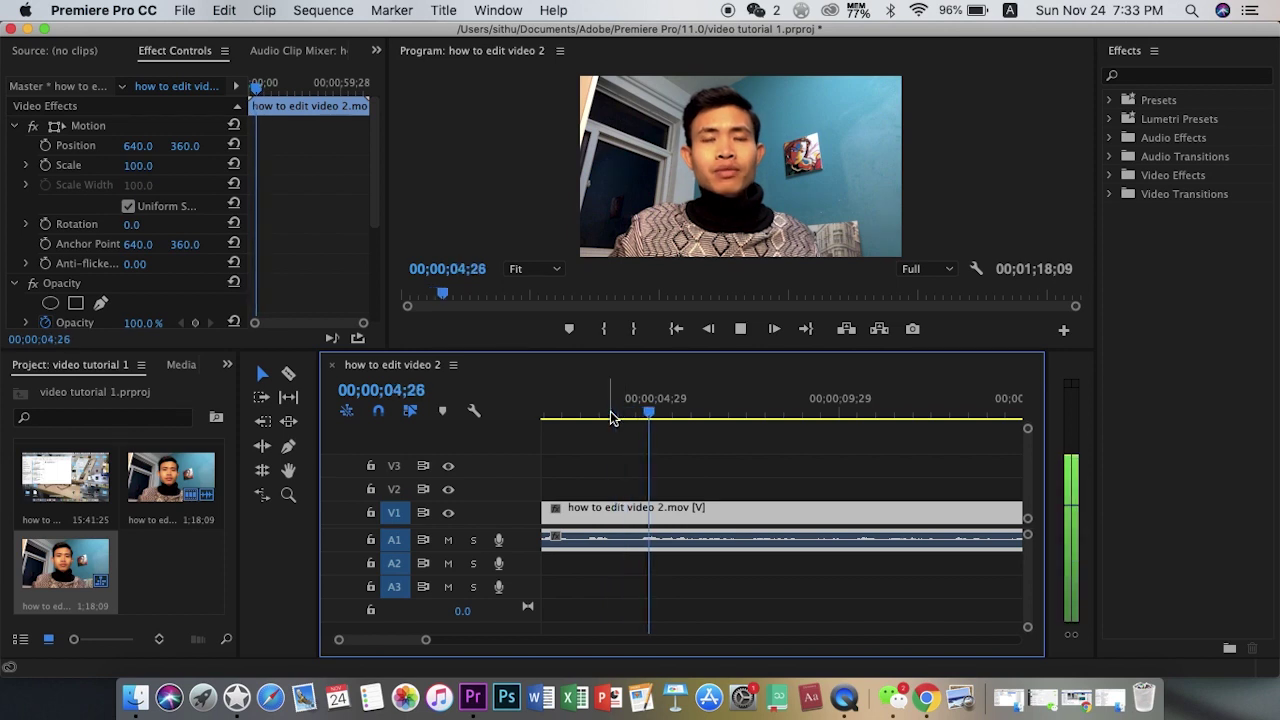
pyautogui.press('space')
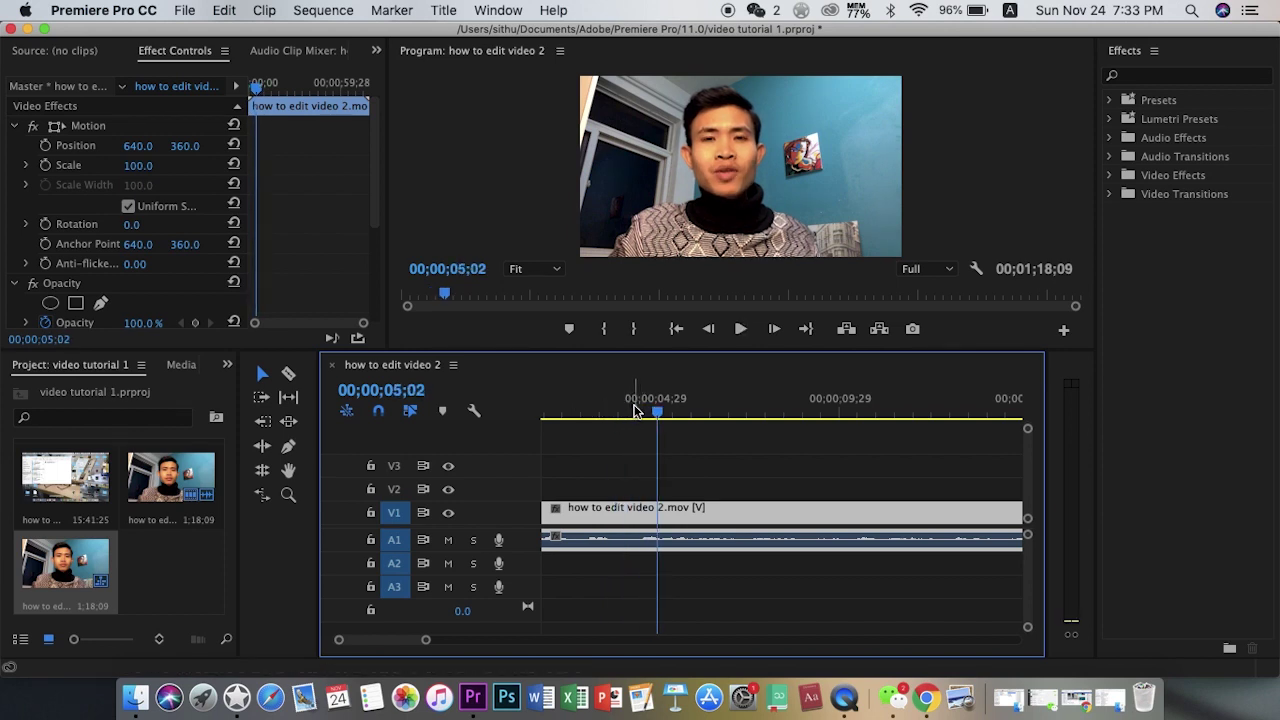
pyautogui.click(633, 410)
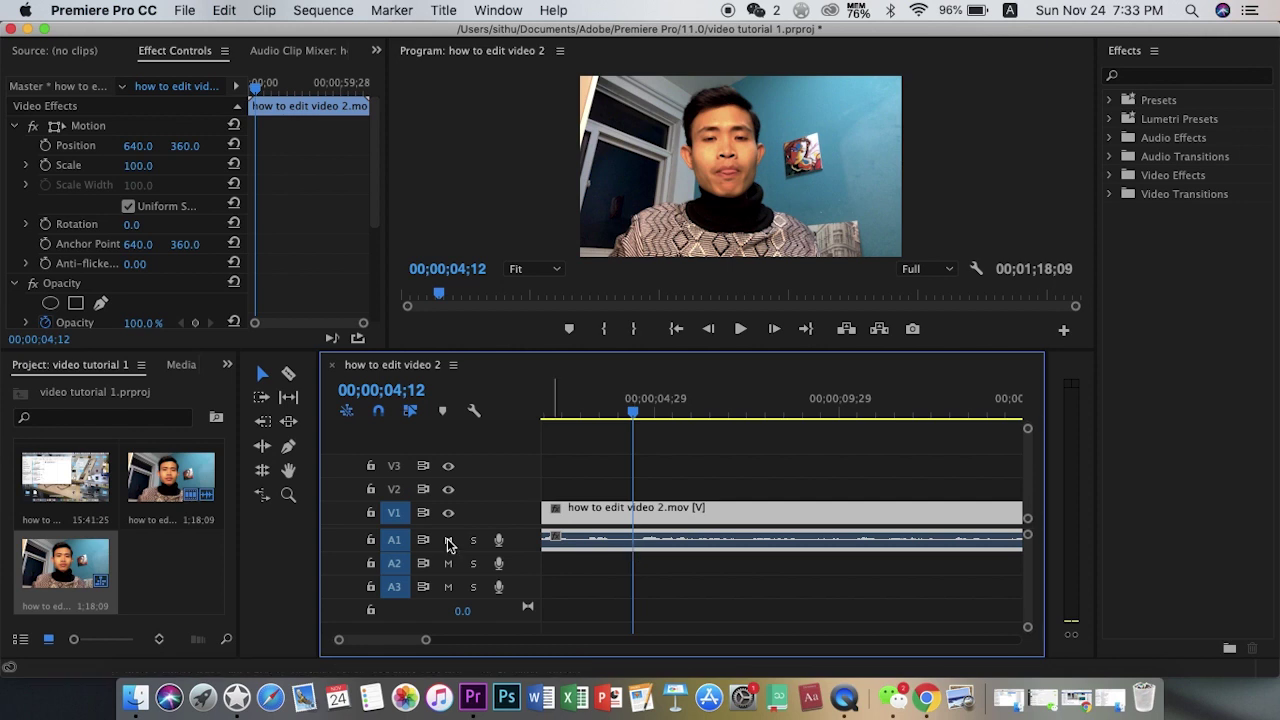
# Expand the Audio 1 track to show its waveform and play the passage around the start of the speech.
pyautogui.scroll(2, 598, 577)
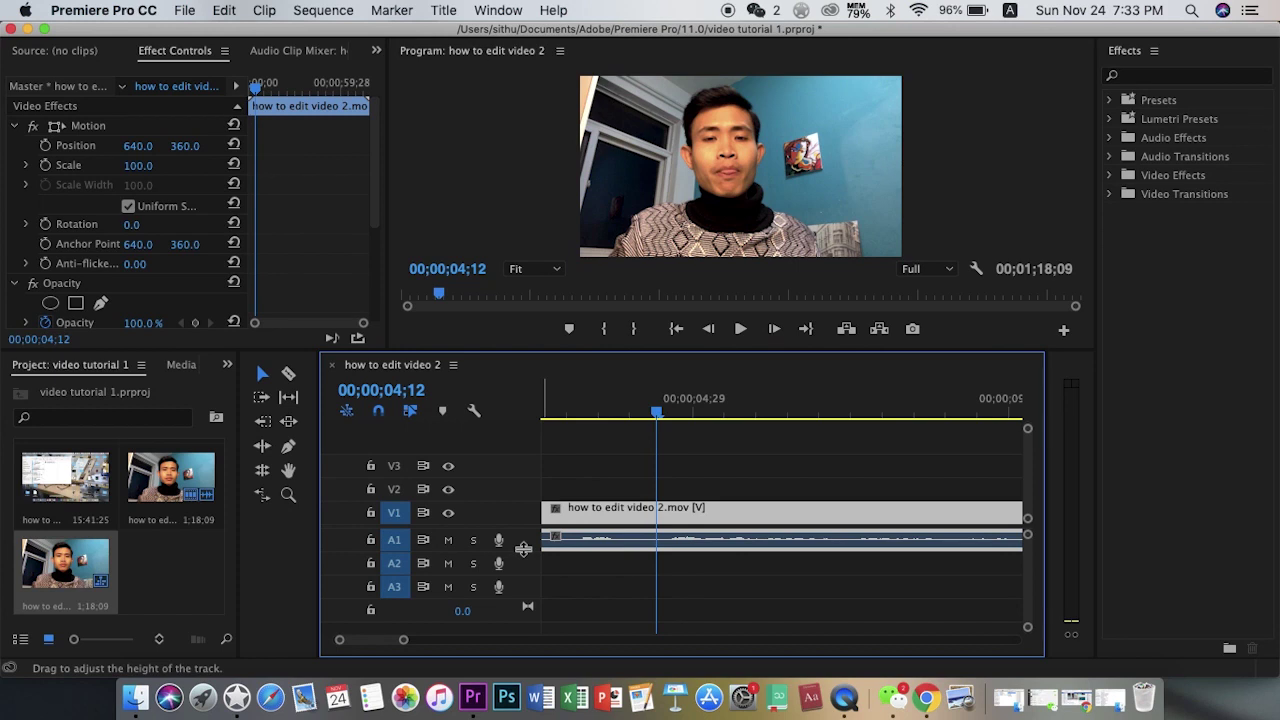
pyautogui.scroll(3, 523, 548)
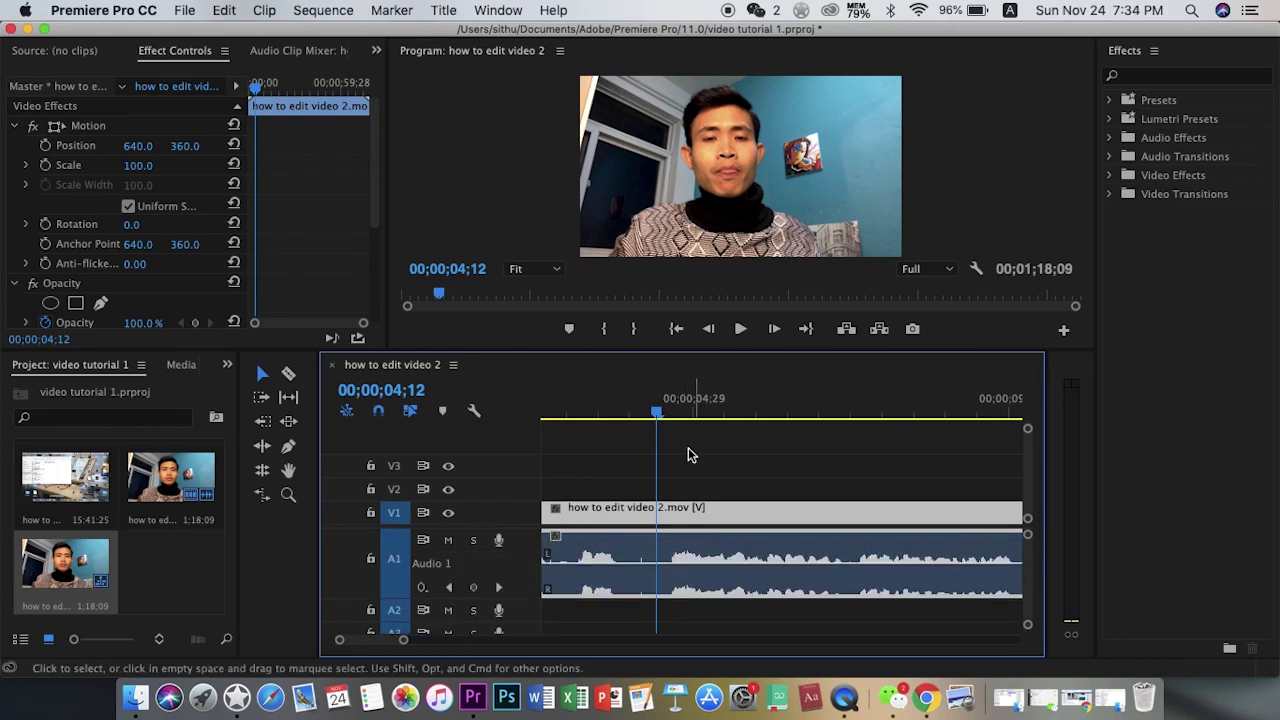
pyautogui.press('space')
pyautogui.press('space')
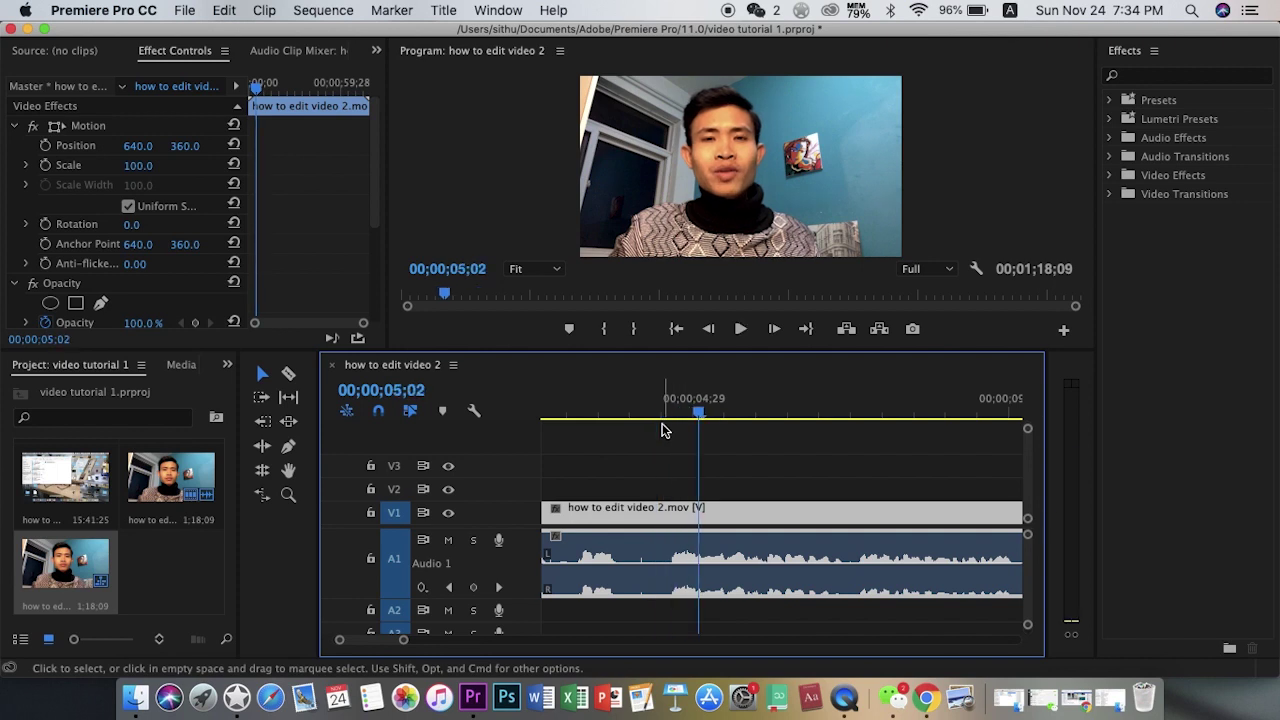
# Split the clip at 00;00;04;17, just before the speech begins, with the Razor tool.
pyautogui.click(667, 417)
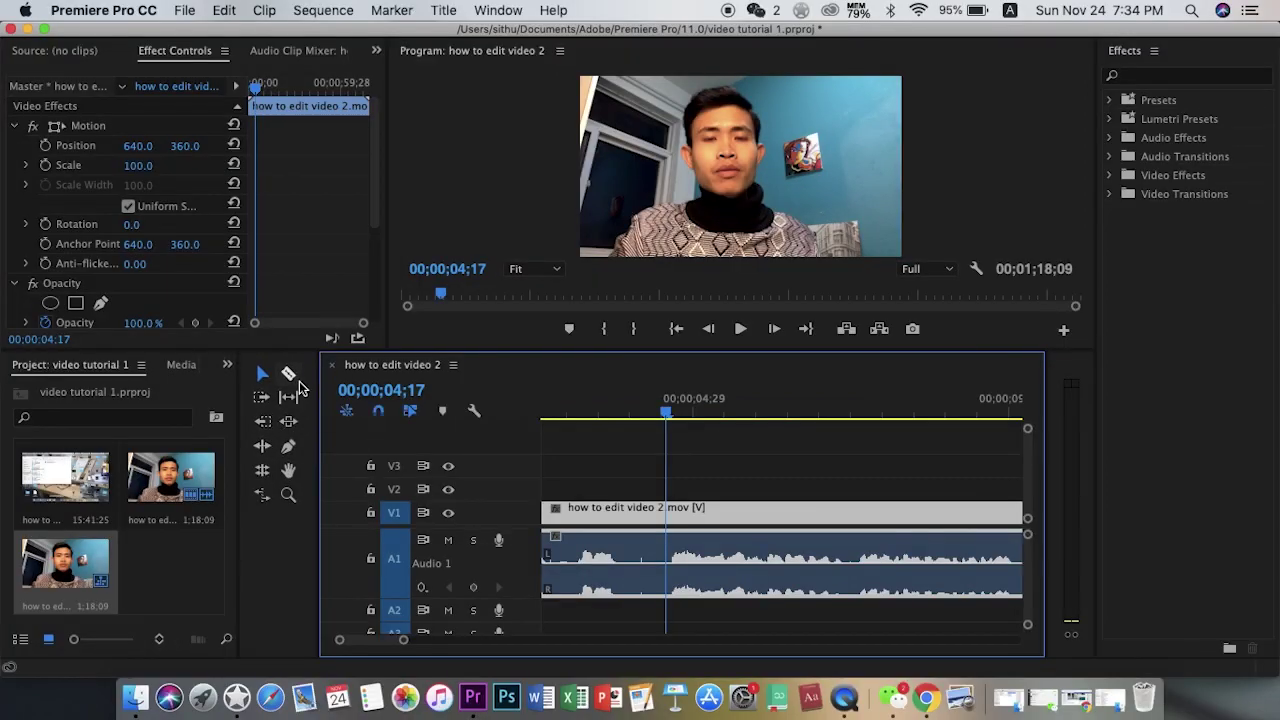
pyautogui.click(288, 373)
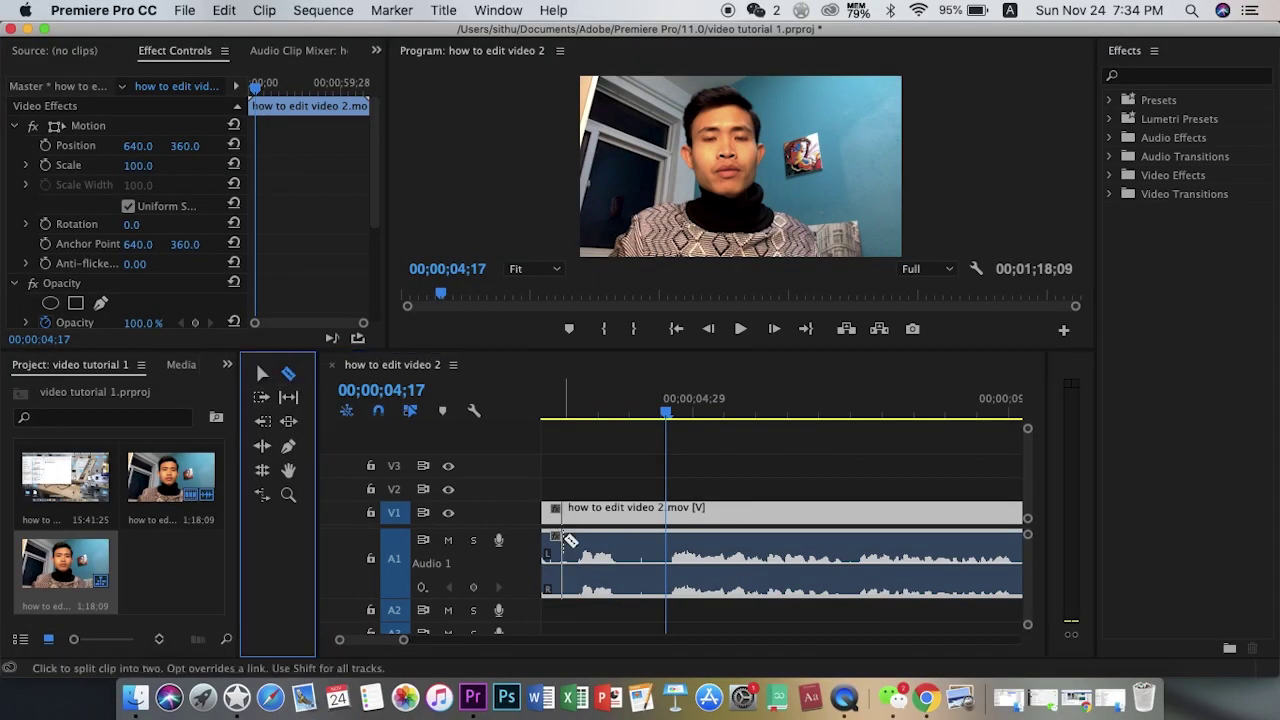
pyautogui.click(666, 548)
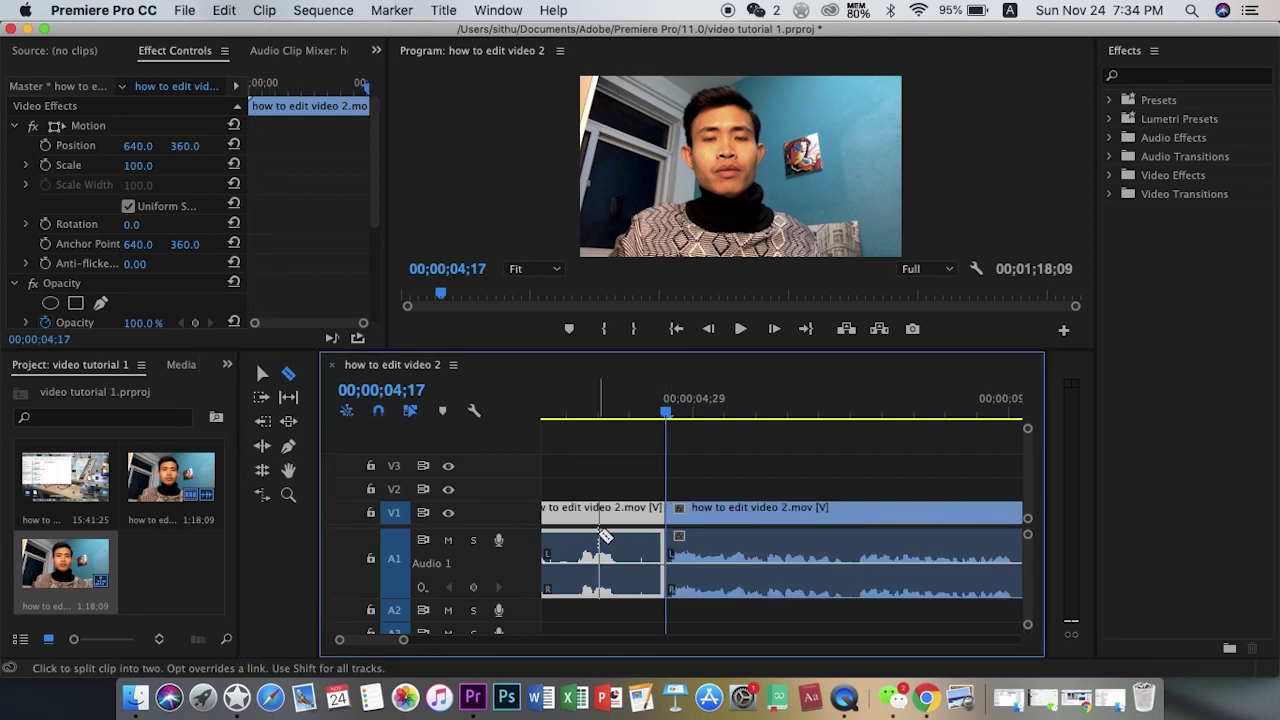
# Delete the segment before the cut and close the resulting gap with Ripple Delete.
pyautogui.press('-')
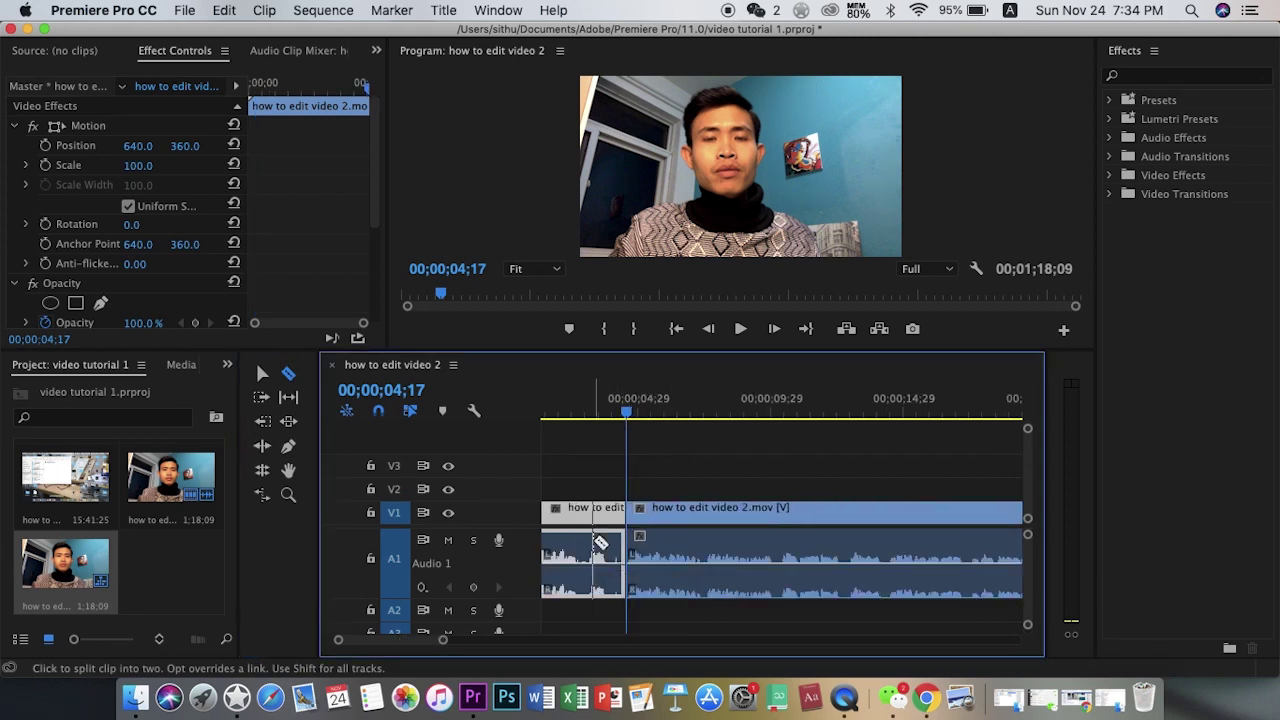
pyautogui.click(262, 374)
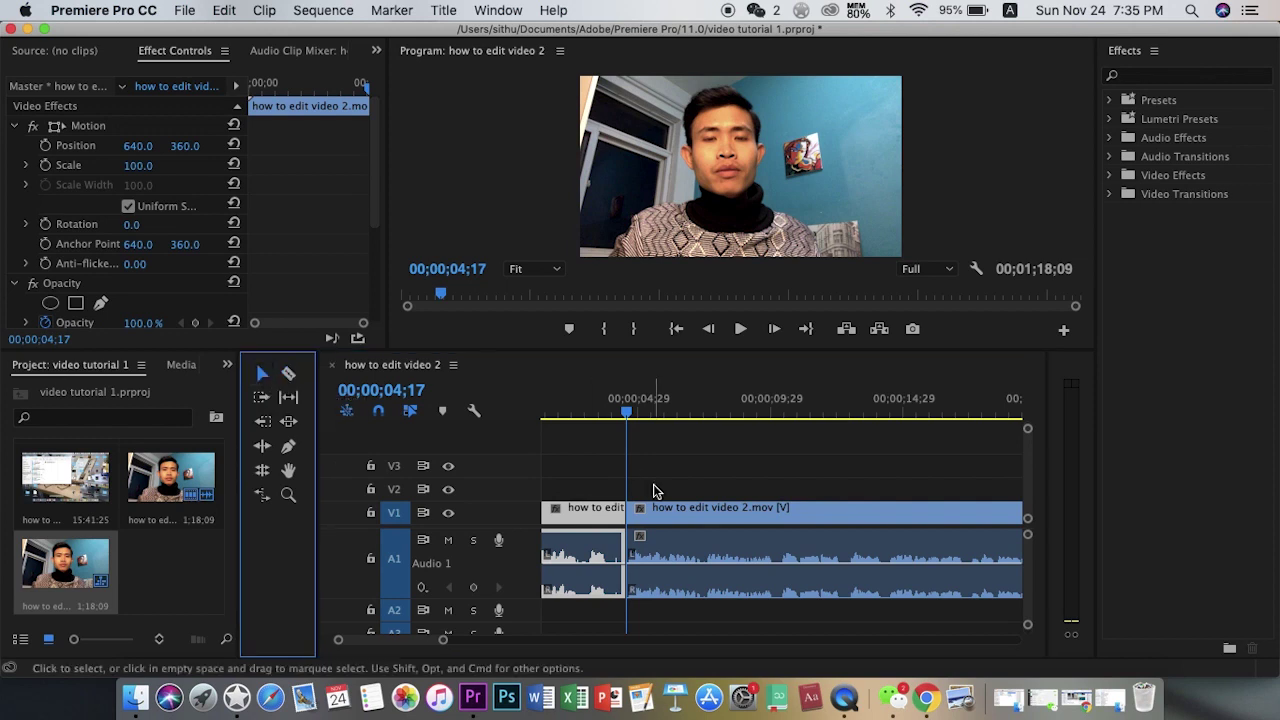
pyautogui.click(590, 519)
pyautogui.press('Delete')
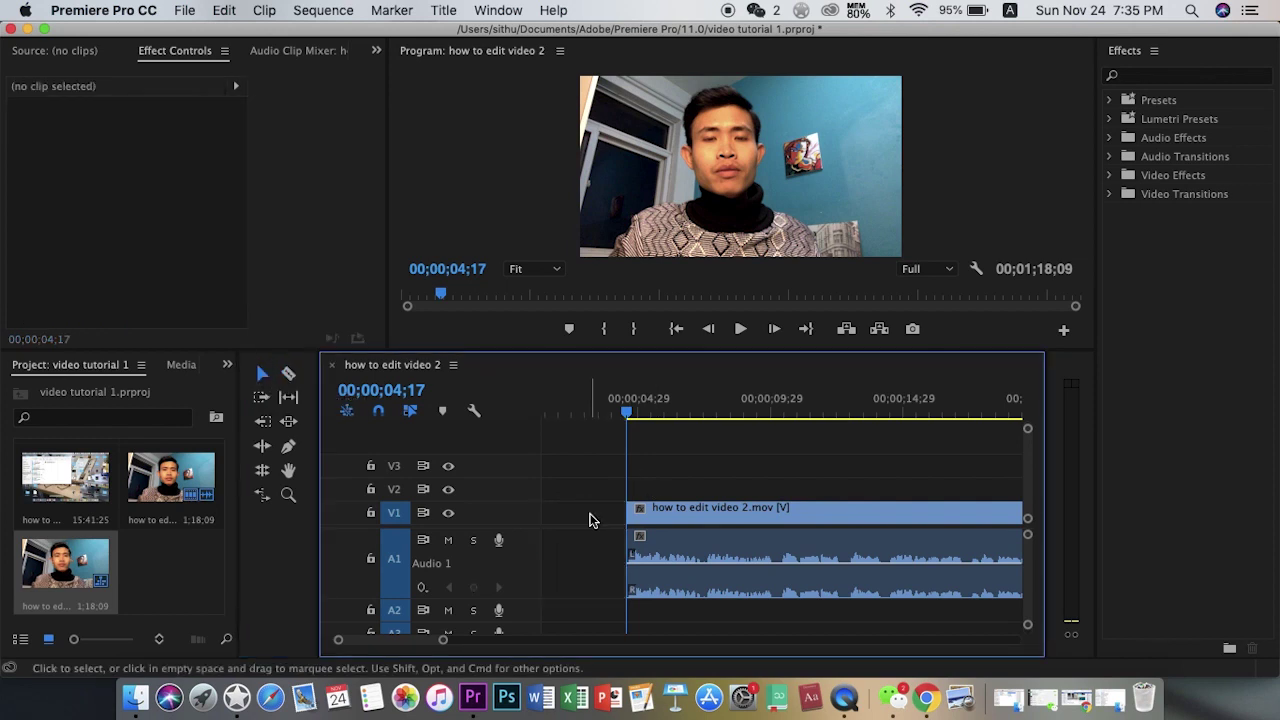
pyautogui.hscroll(-2, 590, 519)
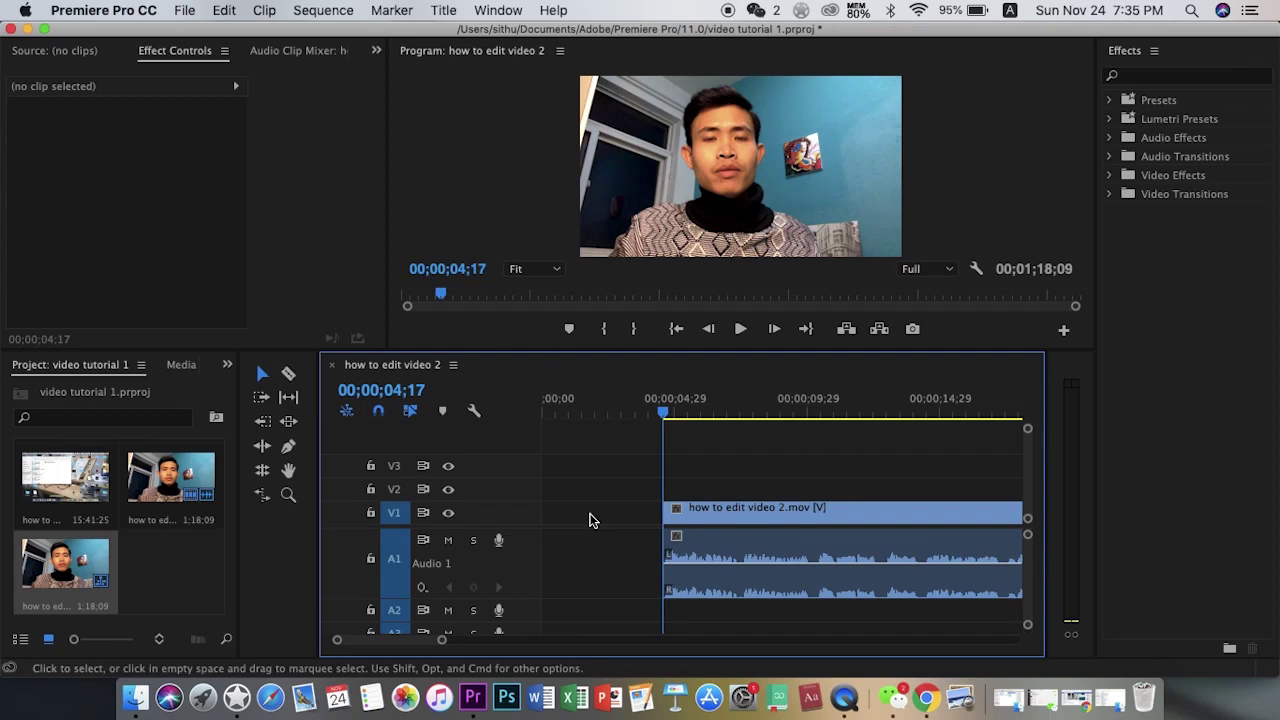
pyautogui.rightClick(590, 519)
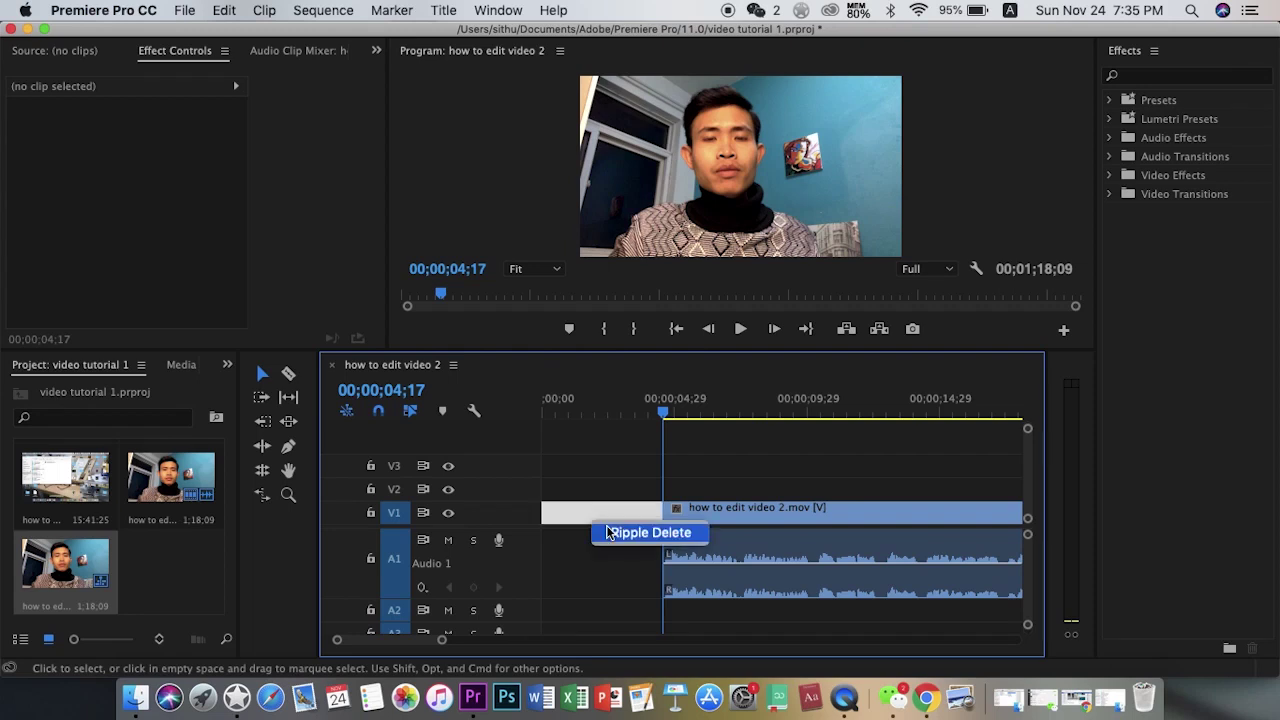
pyautogui.click(640, 532)
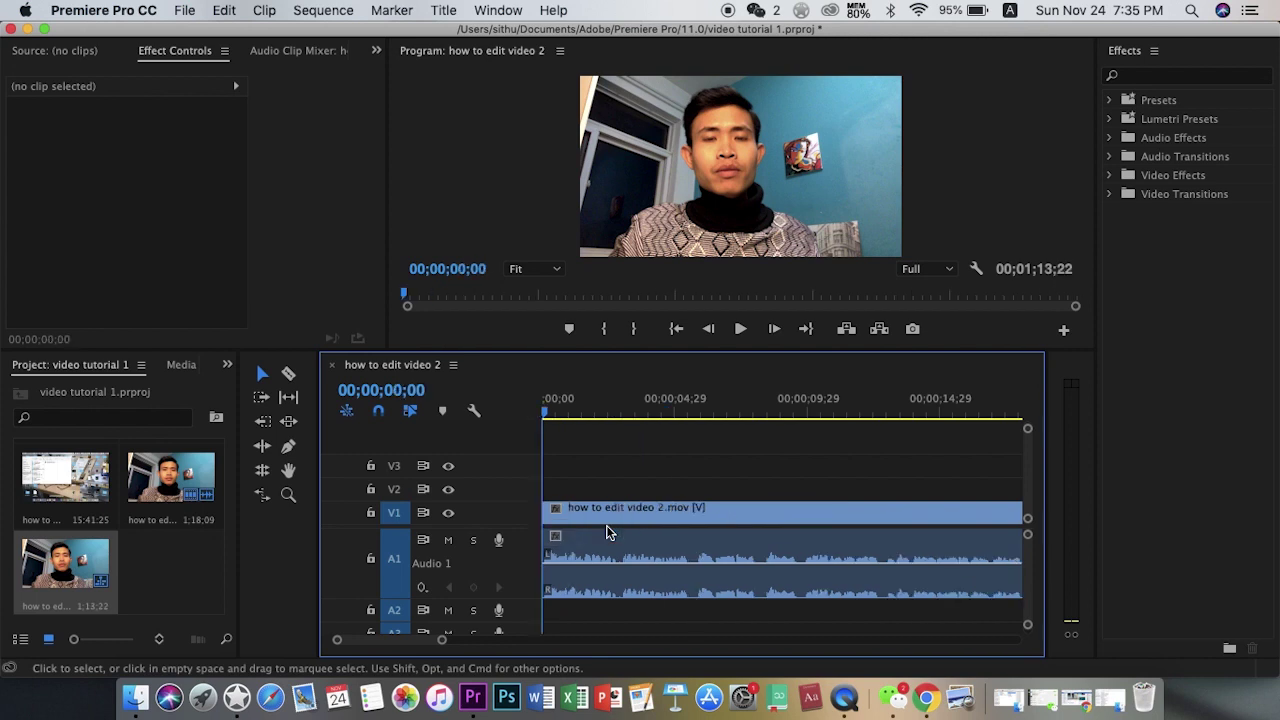
# Save the project with the trimmed clip.
pyautogui.press('-')
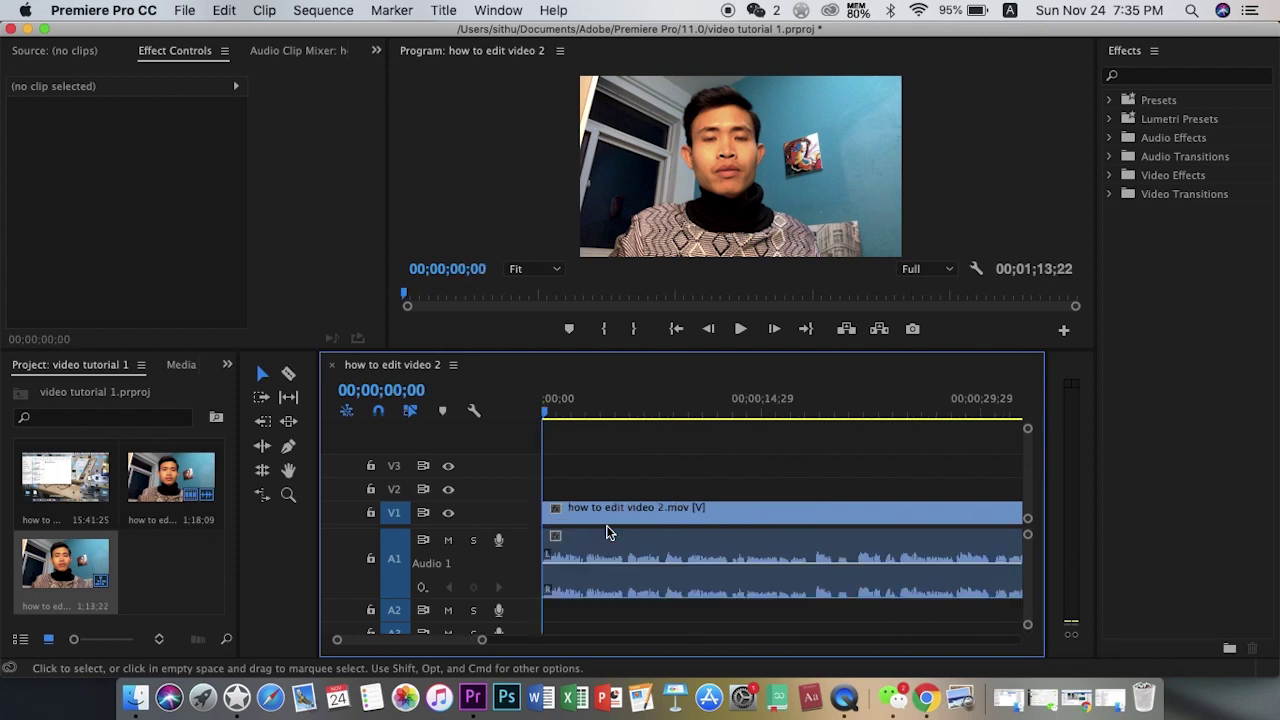
pyautogui.press('super+s')
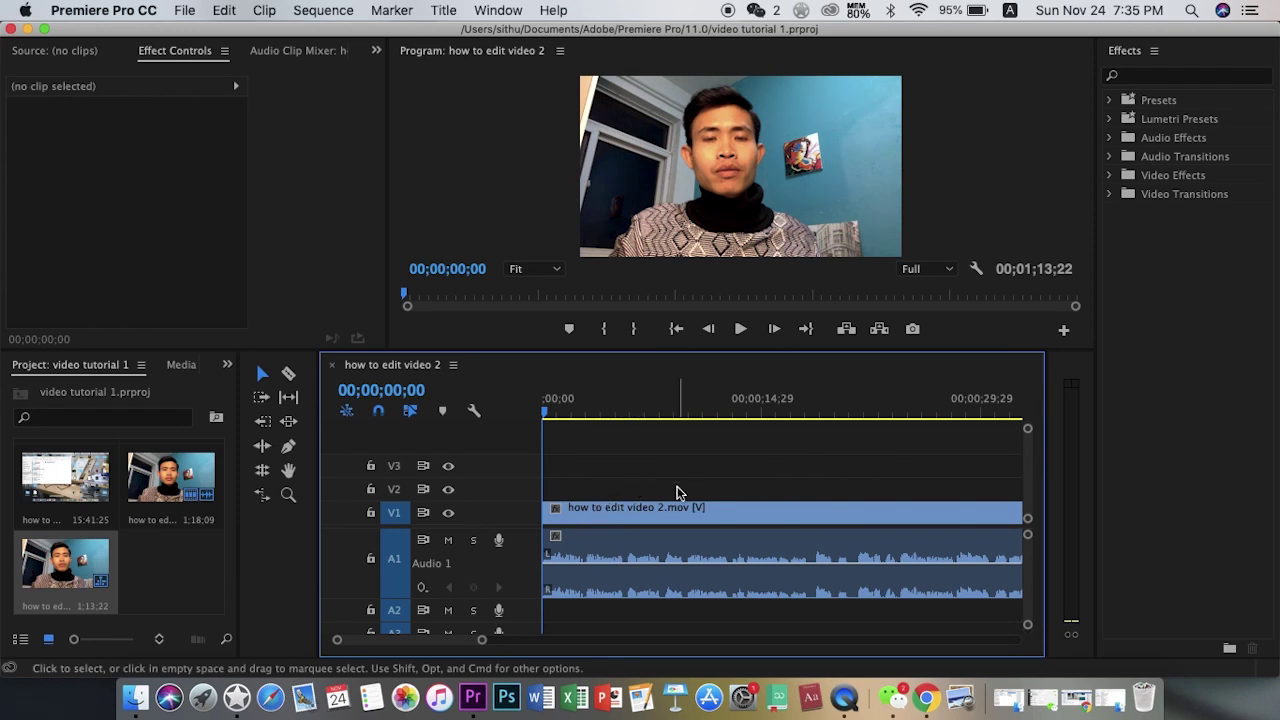
# Place how to edit video 3.mov on track V1 directly after the how to edit video 2 clip.
pyautogui.press('-')
pyautogui.press('-')
pyautogui.press('-')
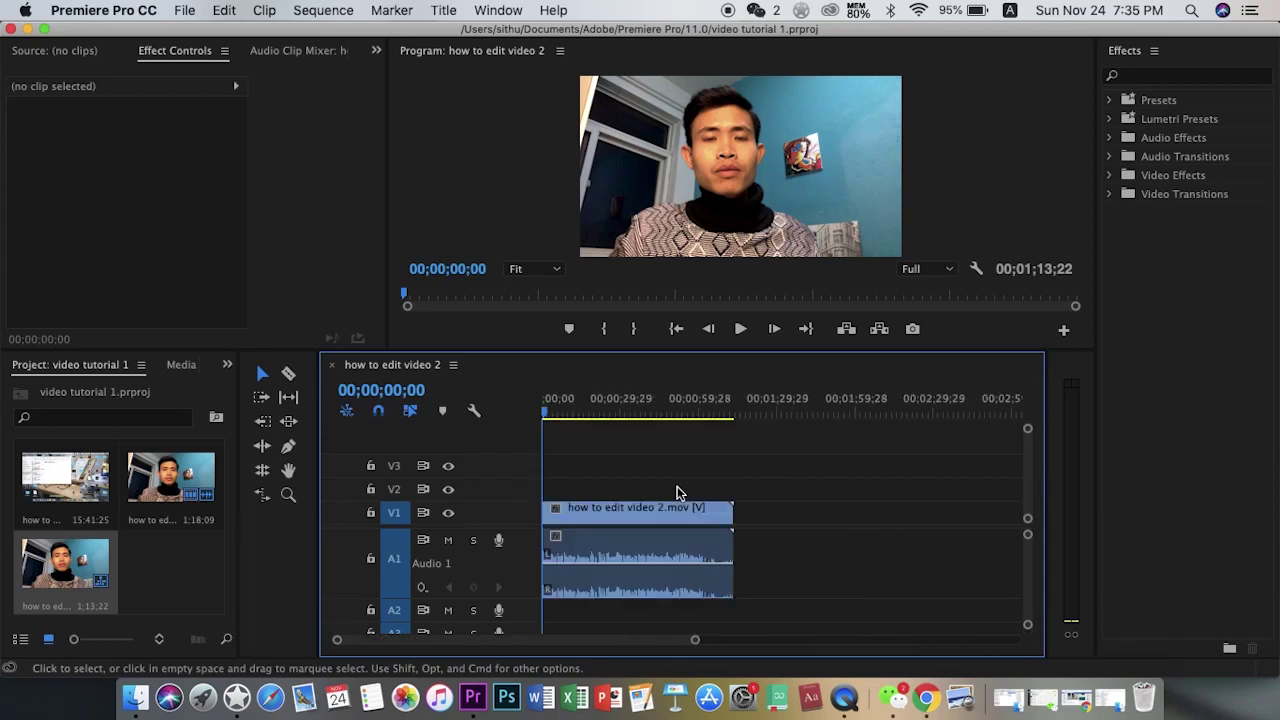
pyautogui.press('-')
pyautogui.press('=')
pyautogui.press('=')
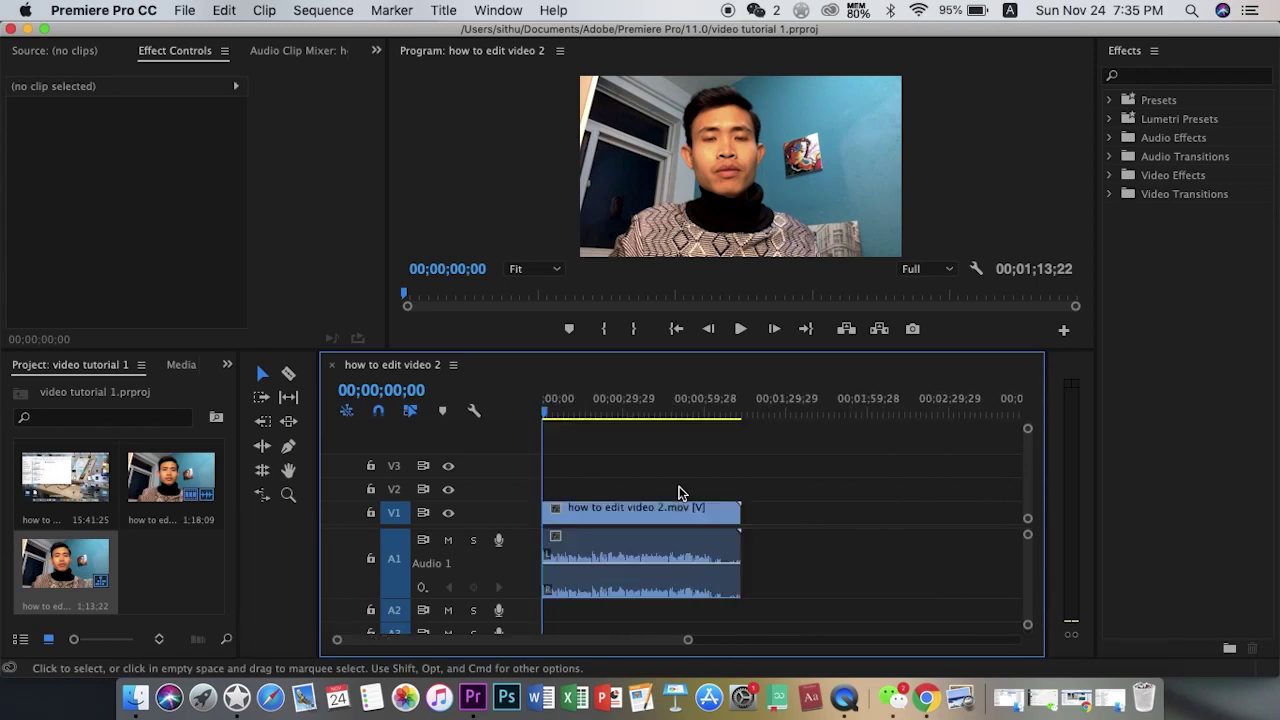
pyautogui.moveTo(688, 643); pyautogui.dragTo(874, 653)
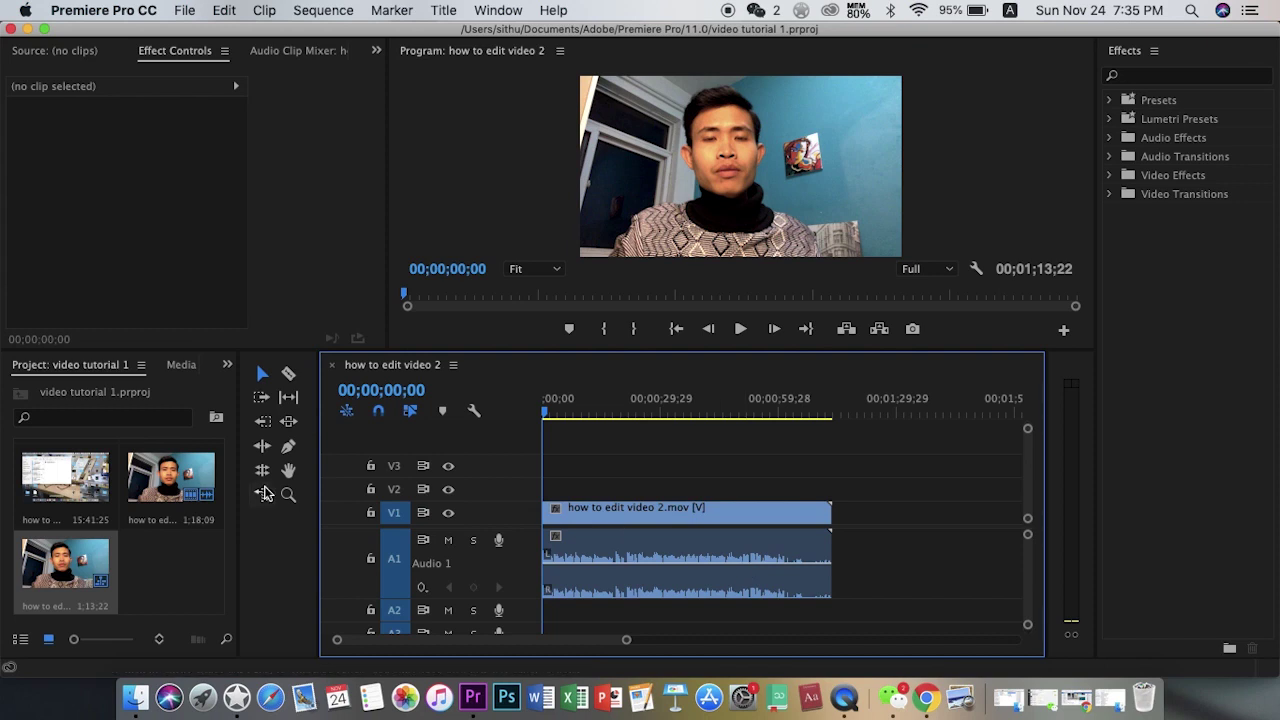
pyautogui.press('-')
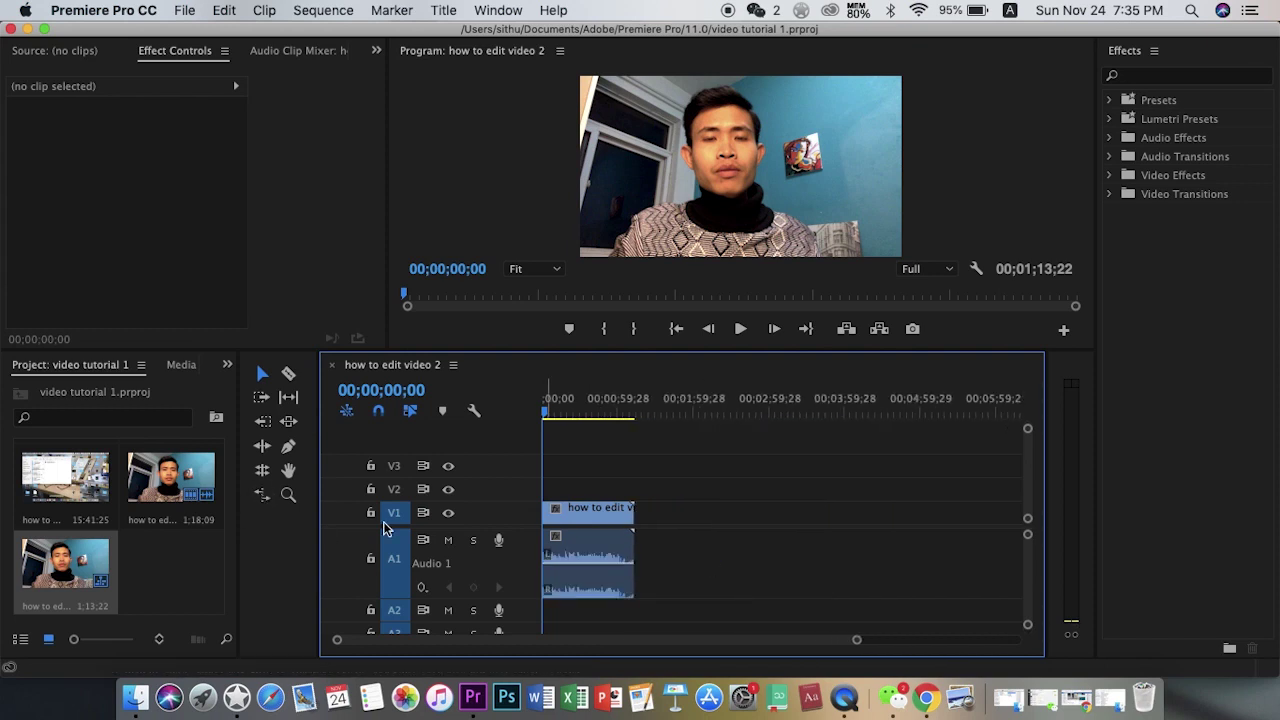
pyautogui.moveTo(57, 489); pyautogui.dragTo(648, 527)
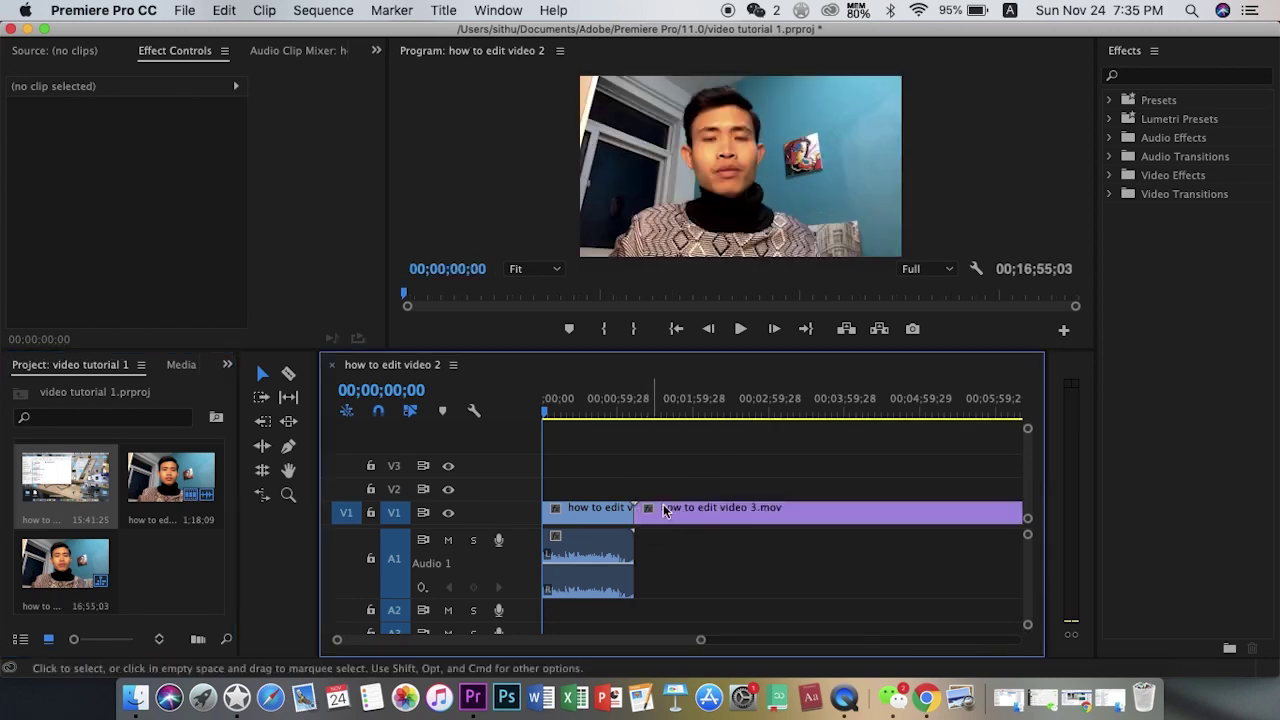
# Preview the how to edit video 3 clip at several points between its start and about 00;02;51;23.
pyautogui.click(641, 409)
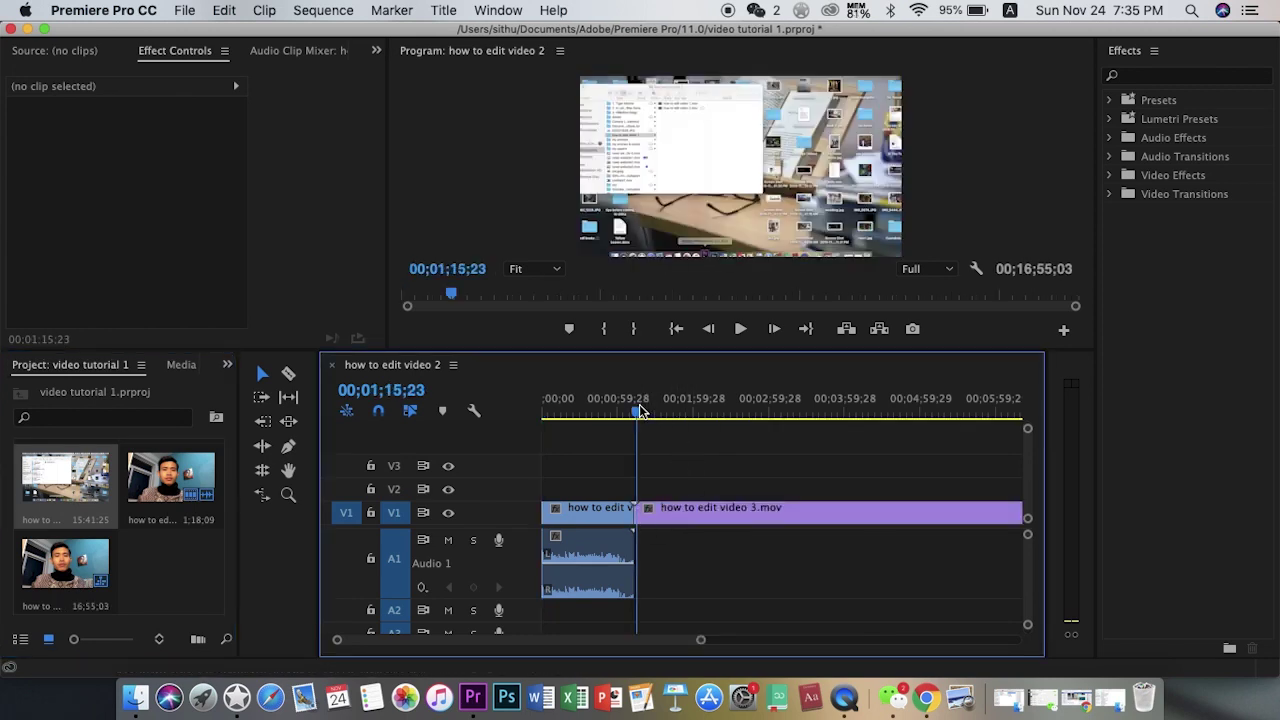
pyautogui.press('space')
pyautogui.click(690, 409)
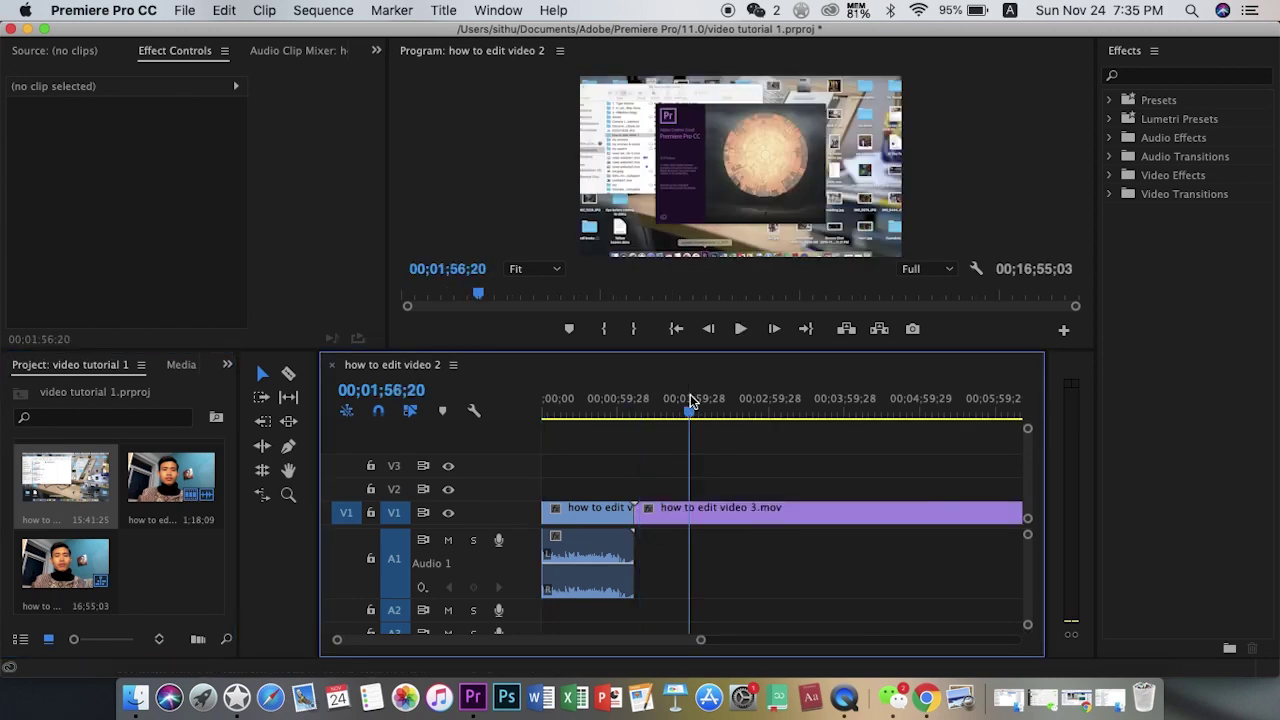
pyautogui.click(741, 413)
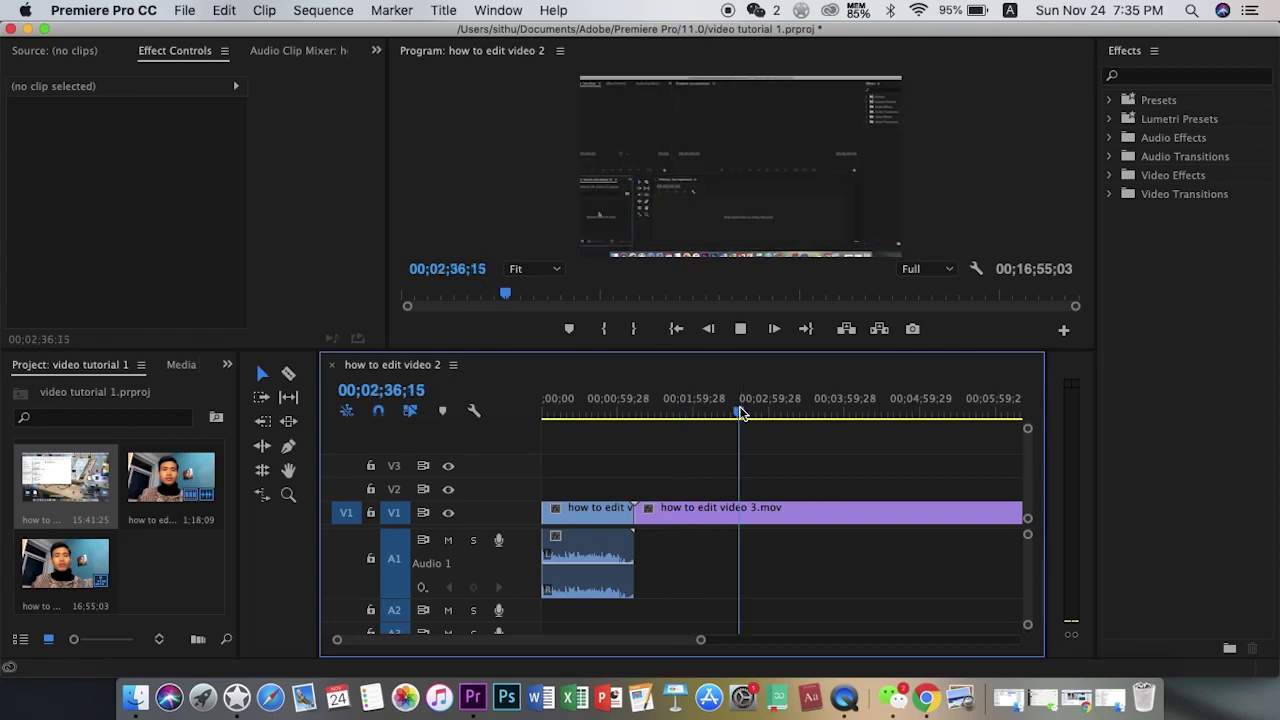
pyautogui.click(758, 412)
pyautogui.press('space')
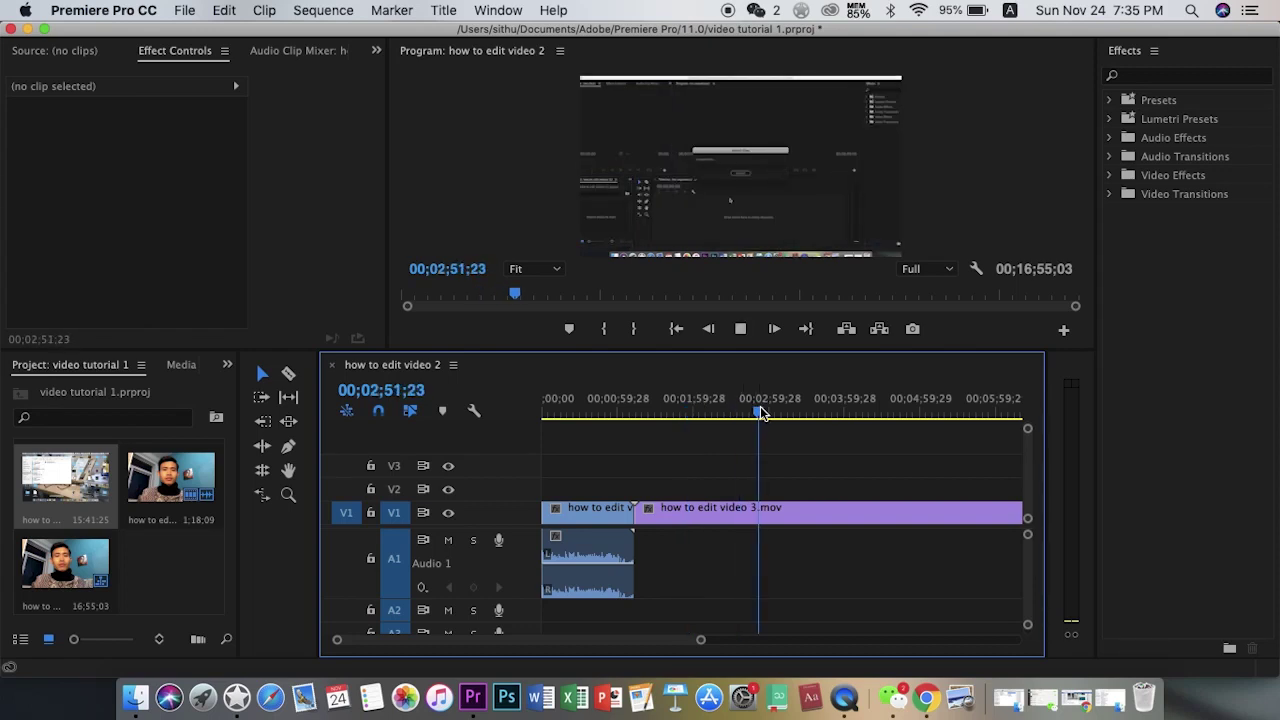
pyautogui.press('space')
# Place the 191124_010.MP3 audio on track A1, aligned with the start of the how to edit video 3 clip.
pyautogui.press('-')
pyautogui.press('-')
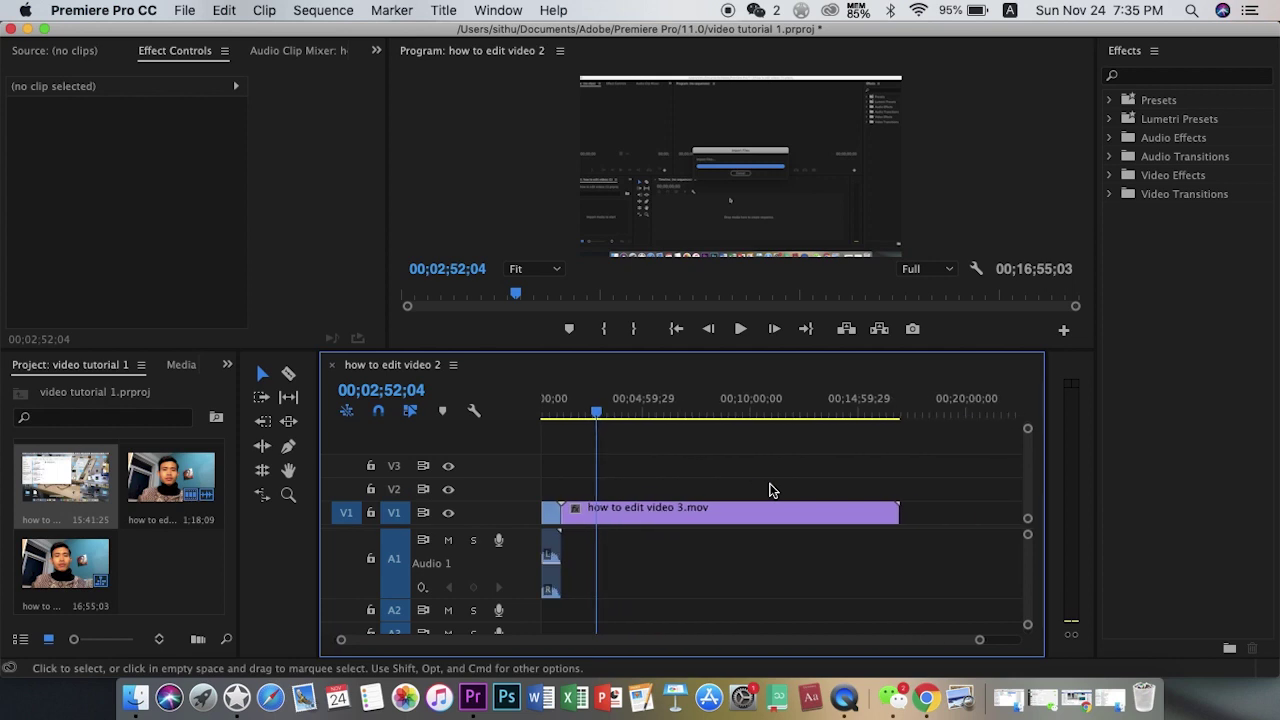
pyautogui.hscroll(-1, 592, 505)
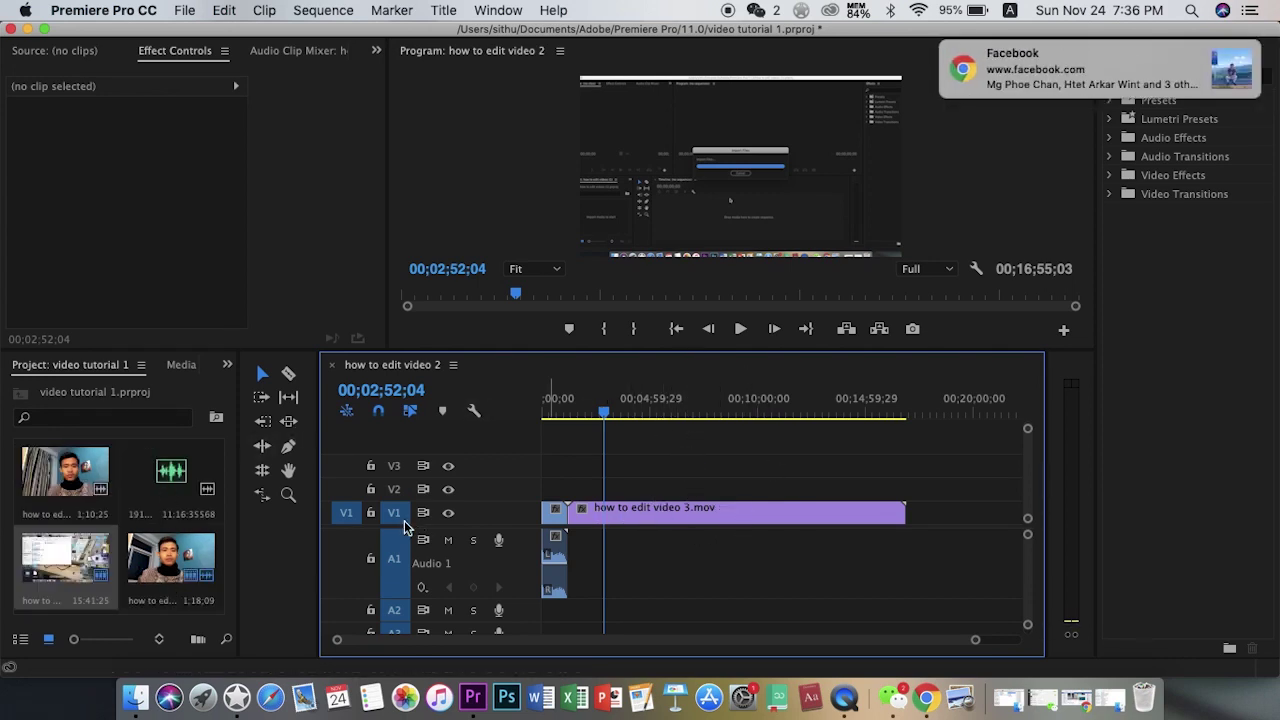
pyautogui.moveTo(165, 480)
pyautogui.mouseDown()
pyautogui.moveTo(523, 534)
pyautogui.moveTo(620, 571)
pyautogui.moveTo(577, 570)
pyautogui.mouseUp()
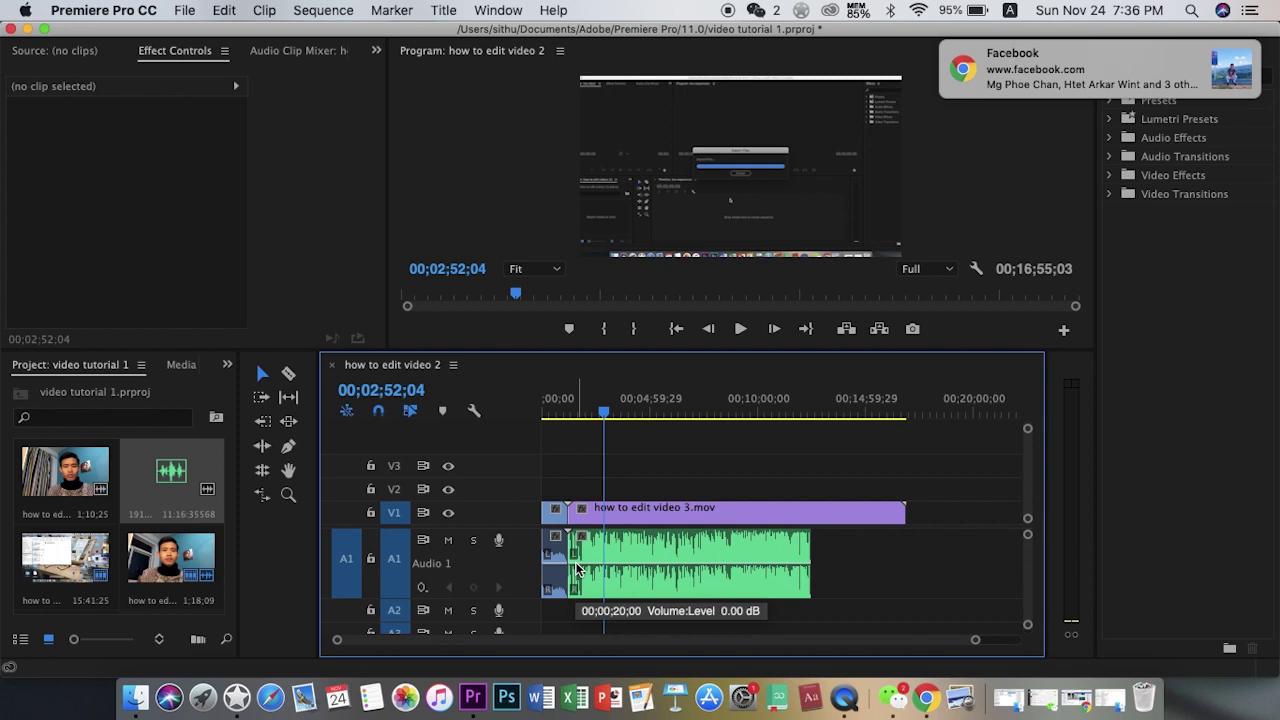
# Play the start of the MP3 audio together with the how to edit video 3 clip.
pyautogui.click(570, 408)
pyautogui.press('space')
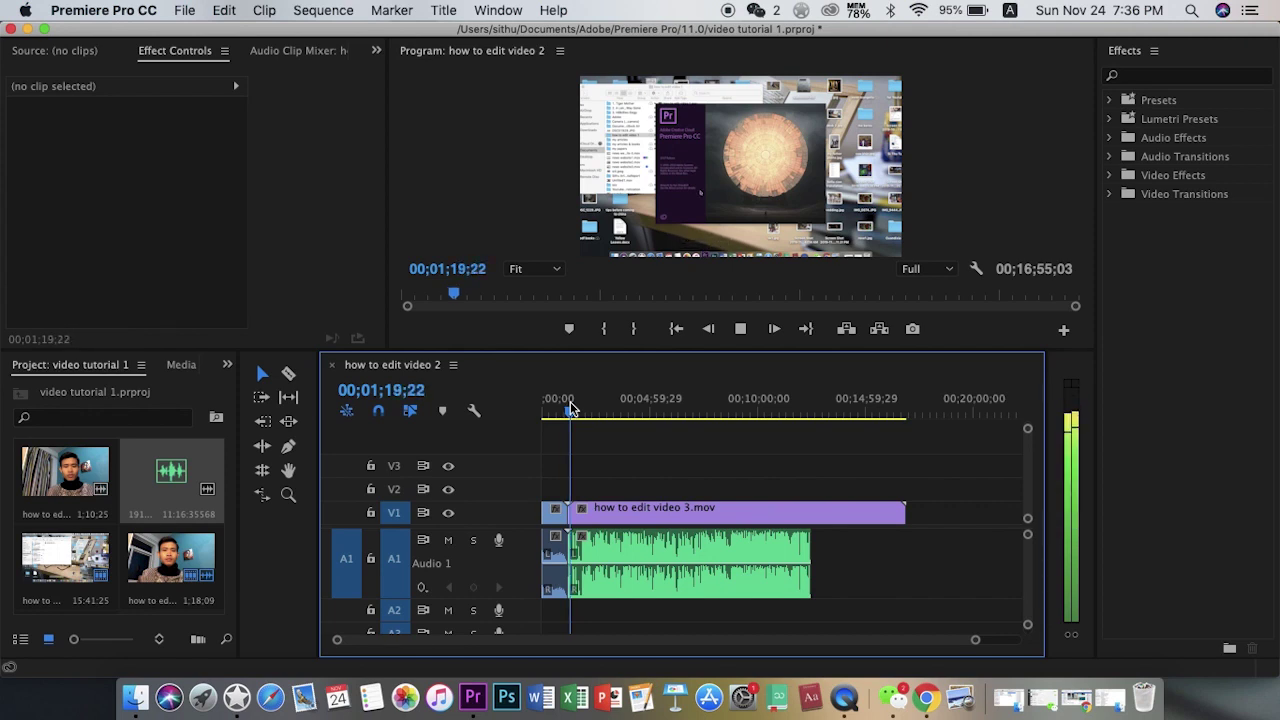
pyautogui.press('space')
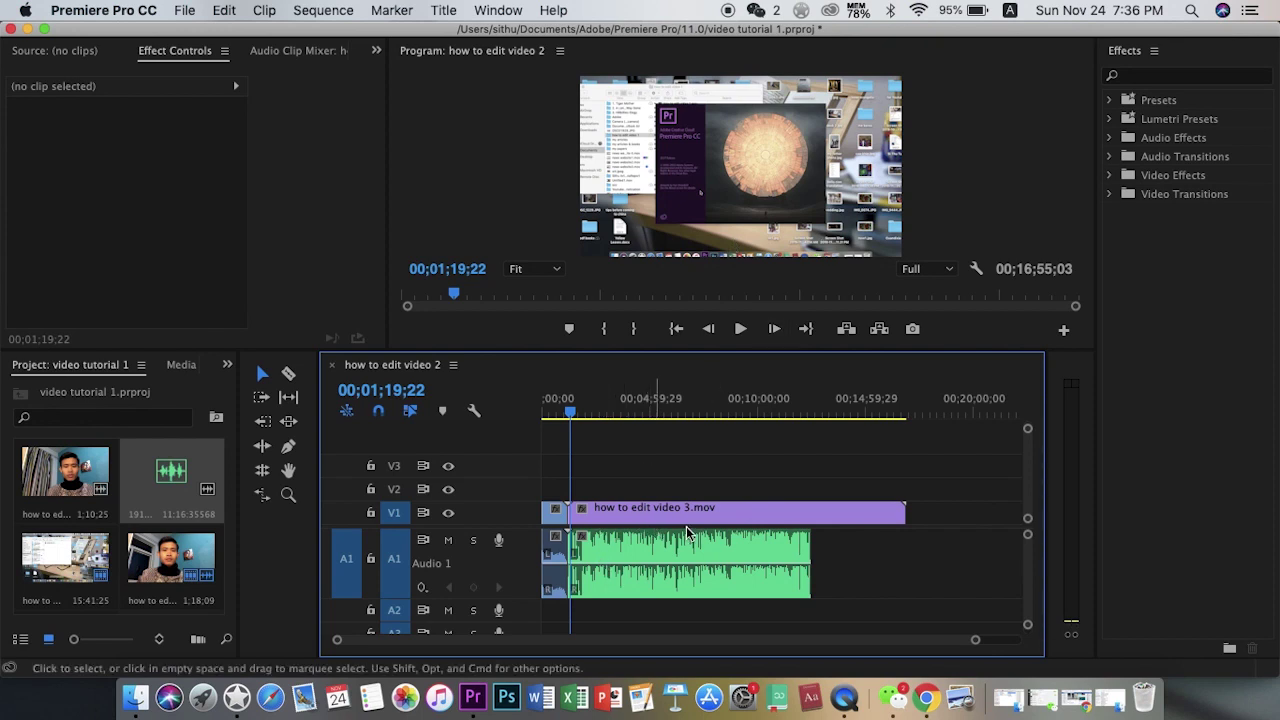
pyautogui.press('-')
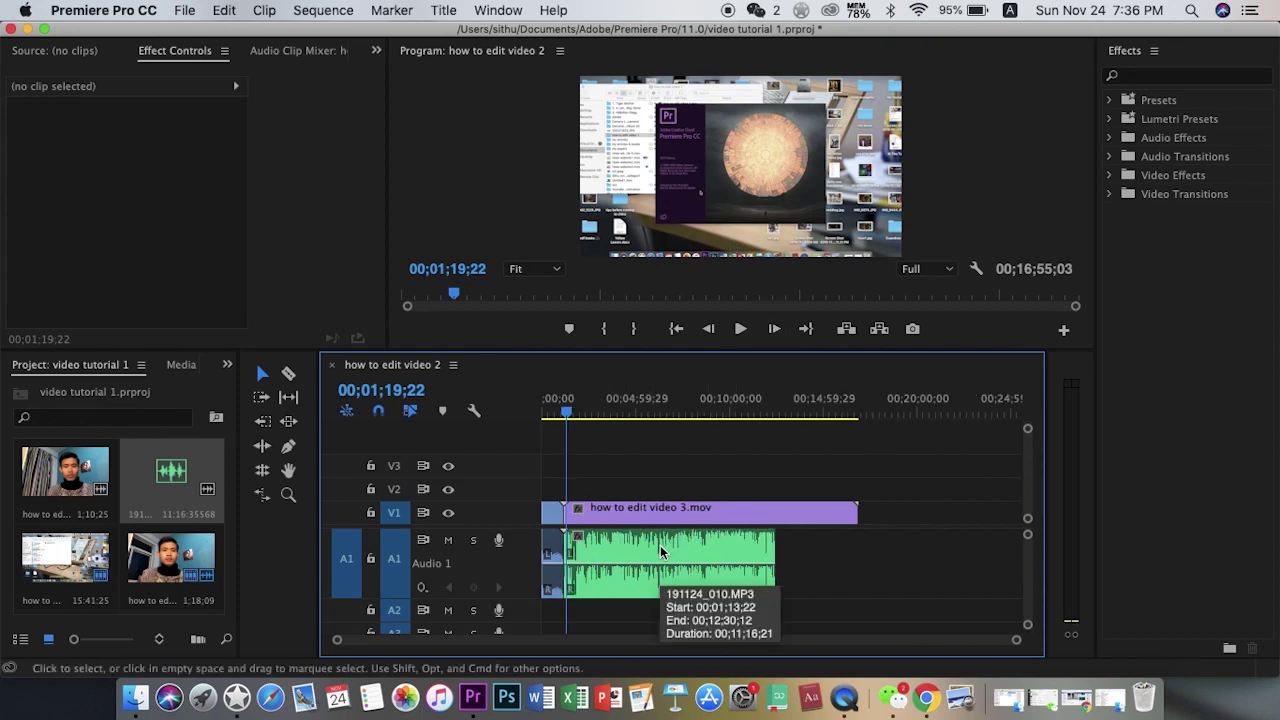
# Import the images sk1.jpg, sk2.jpg and sk3.jpg from the Desktop folder into the project.
pyautogui.scroll(-2, 120, 523)
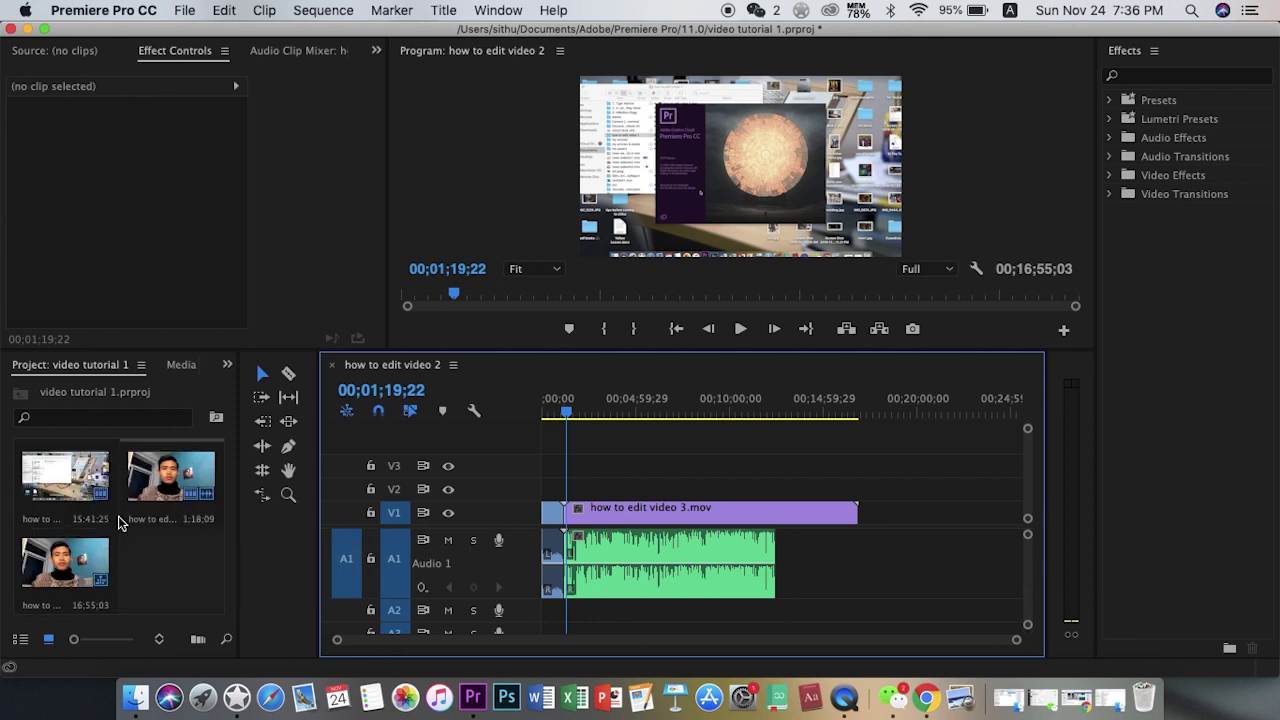
pyautogui.doubleClick(166, 564)
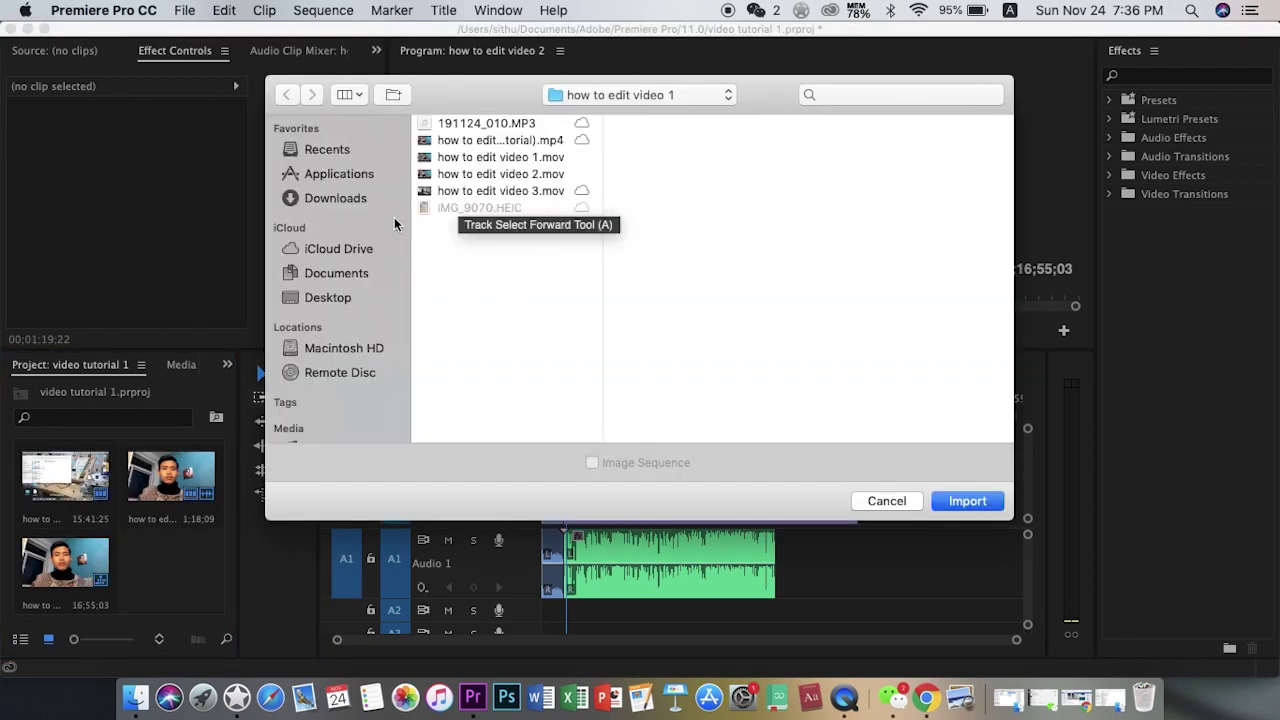
pyautogui.click(328, 298)
pyautogui.scroll(-5, 491, 350)
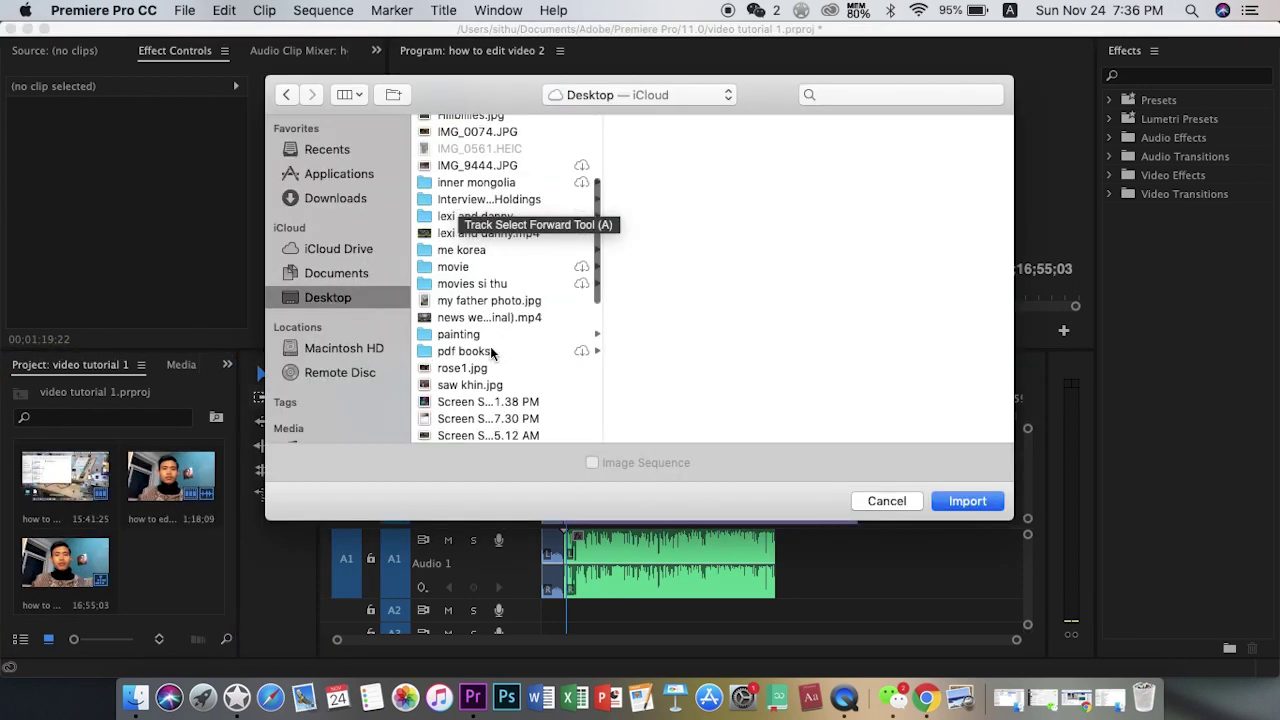
pyautogui.scroll(-1, 491, 353)
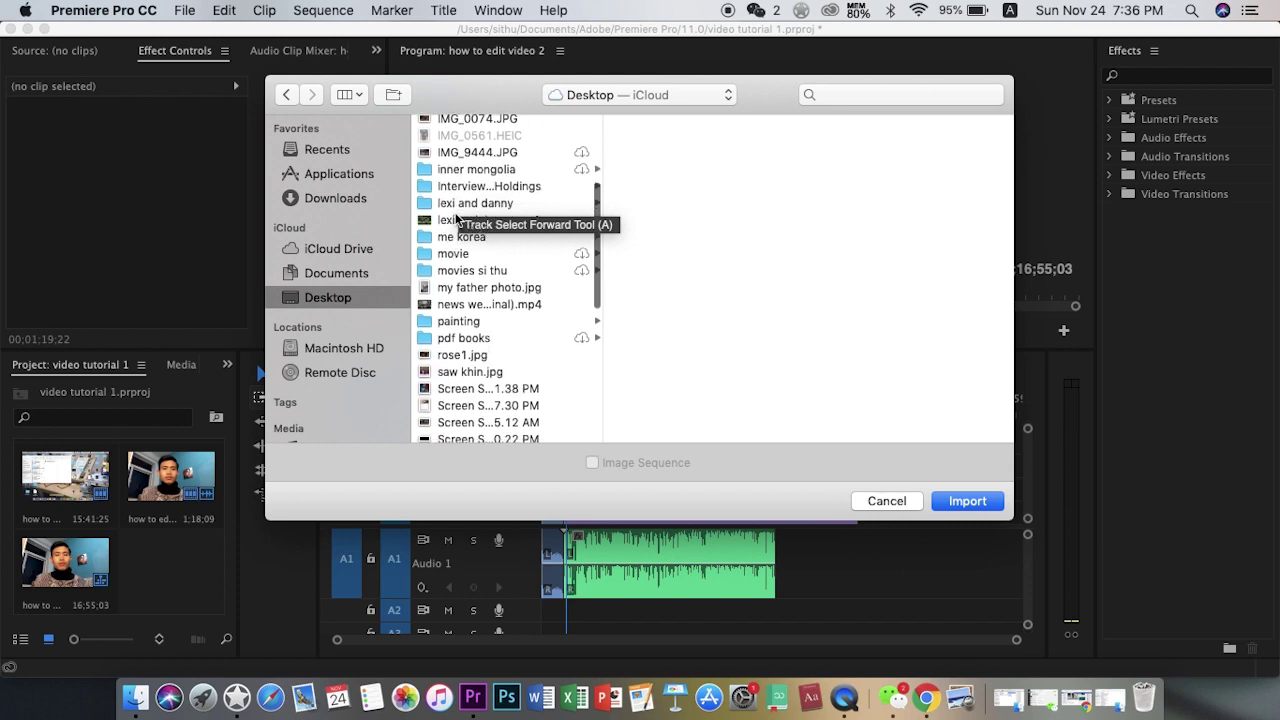
pyautogui.scroll(-1, 476, 341)
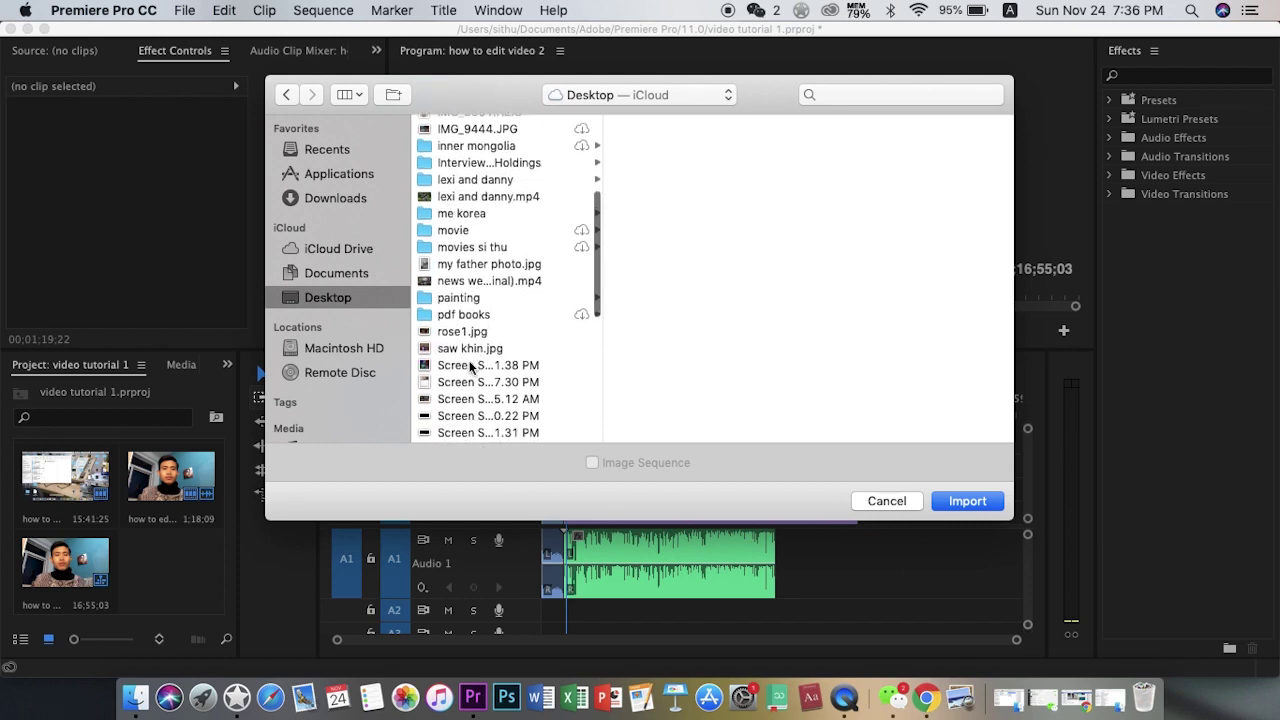
pyautogui.click(471, 366)
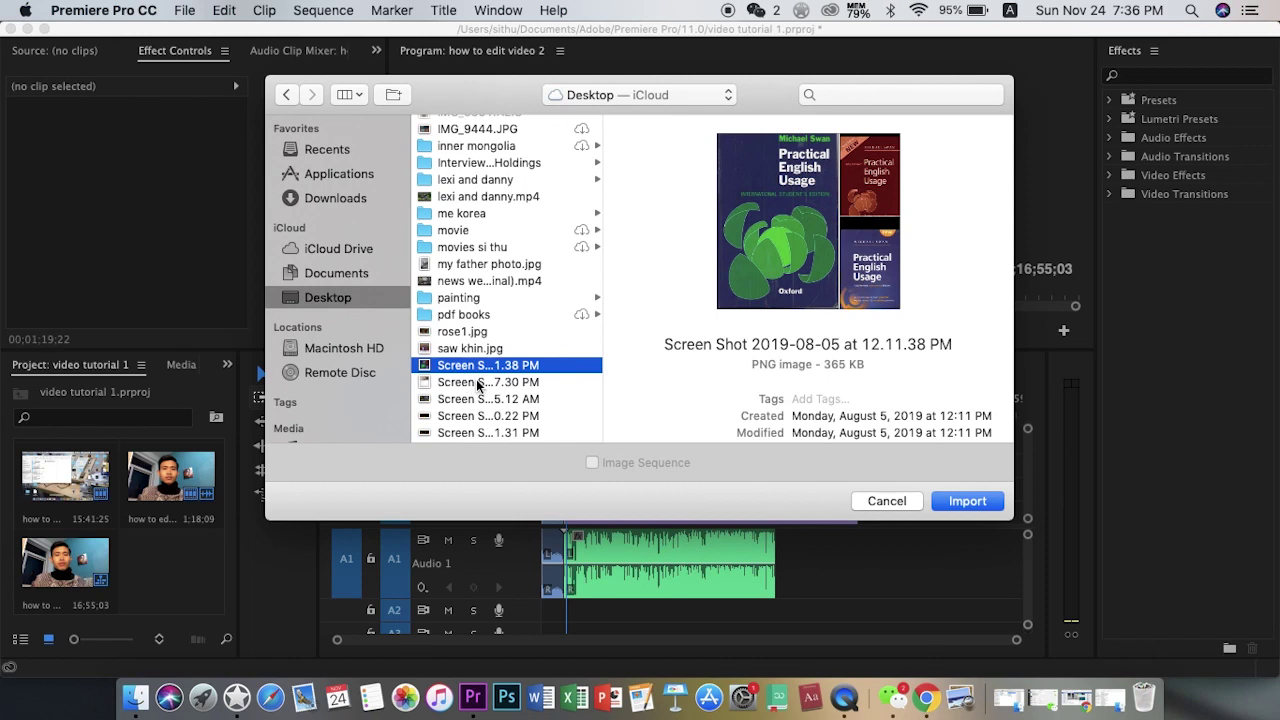
pyautogui.click(480, 386)
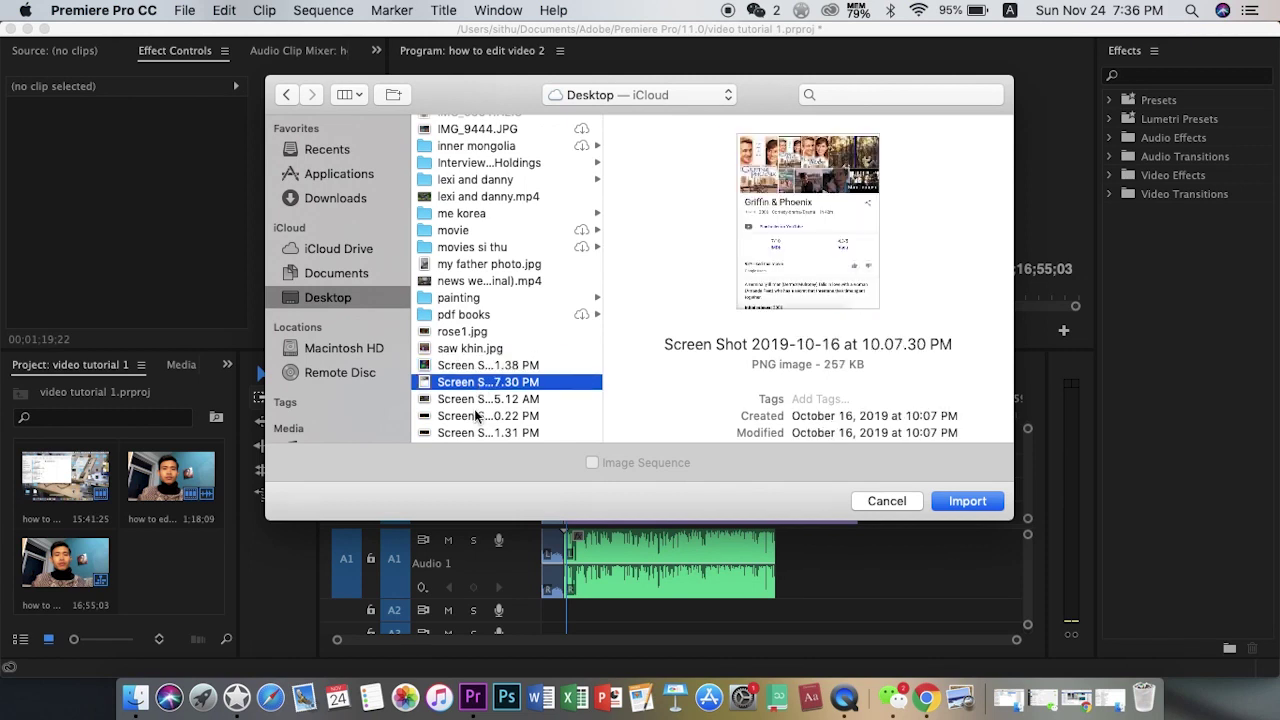
pyautogui.scroll(-5, 476, 414)
pyautogui.click(476, 414)
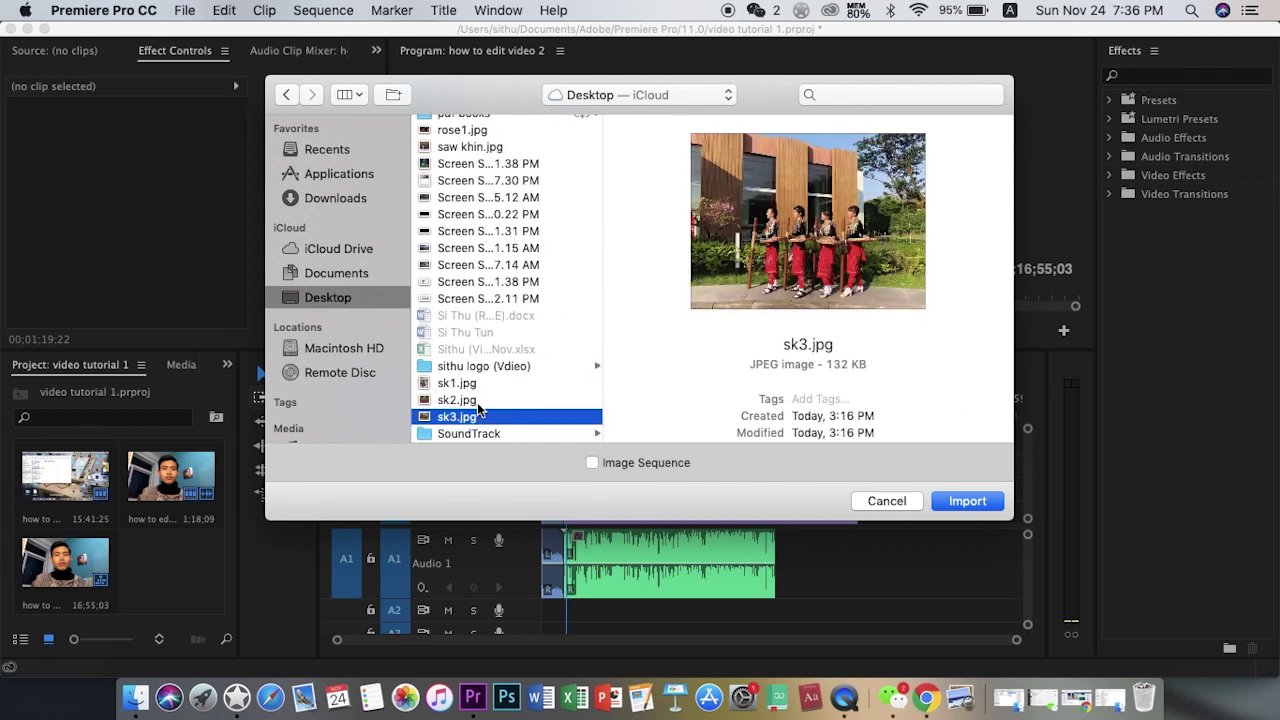
pyautogui.click(478, 384)
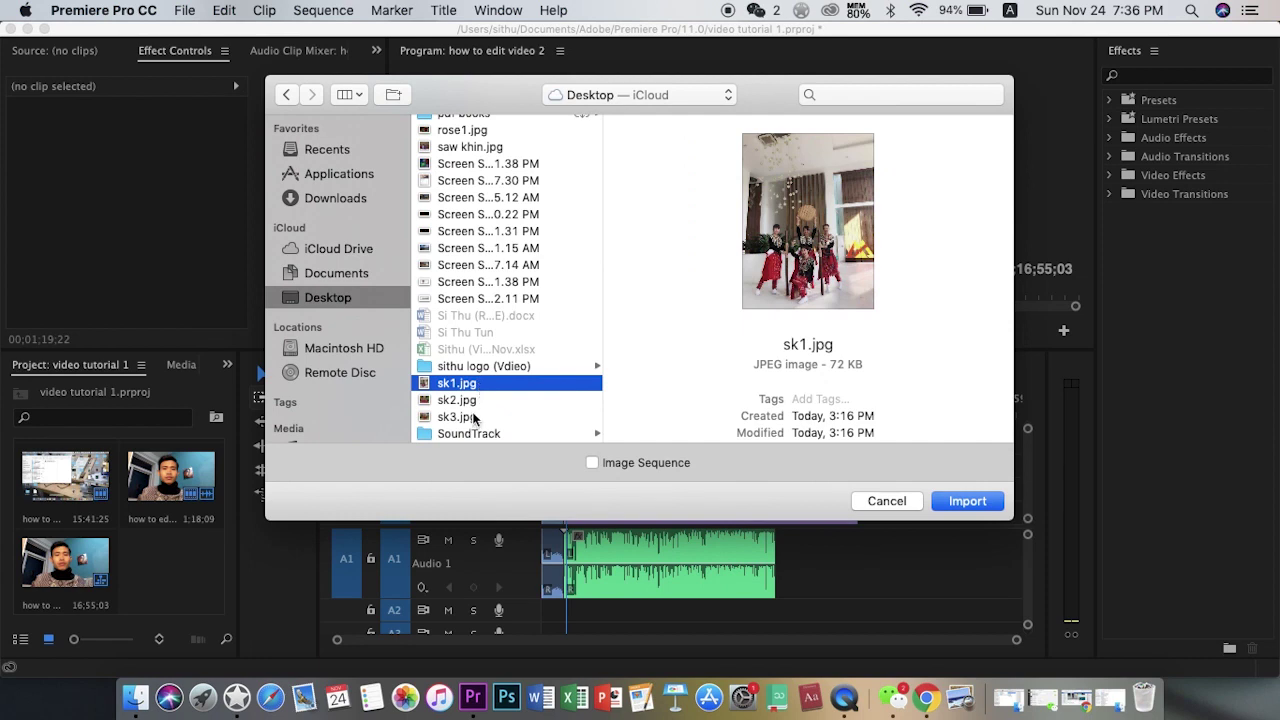
pyautogui.keyDown('shift'); pyautogui.click(486, 416); pyautogui.keyUp('shift')
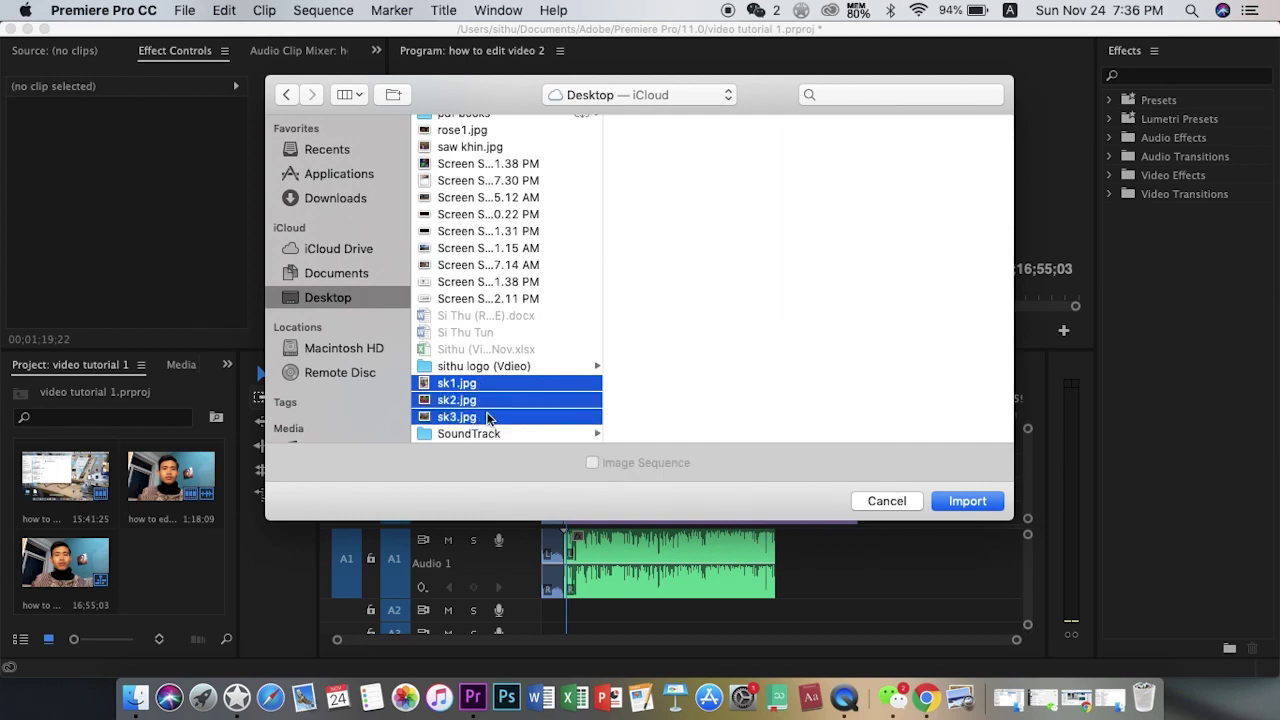
pyautogui.click(957, 506)
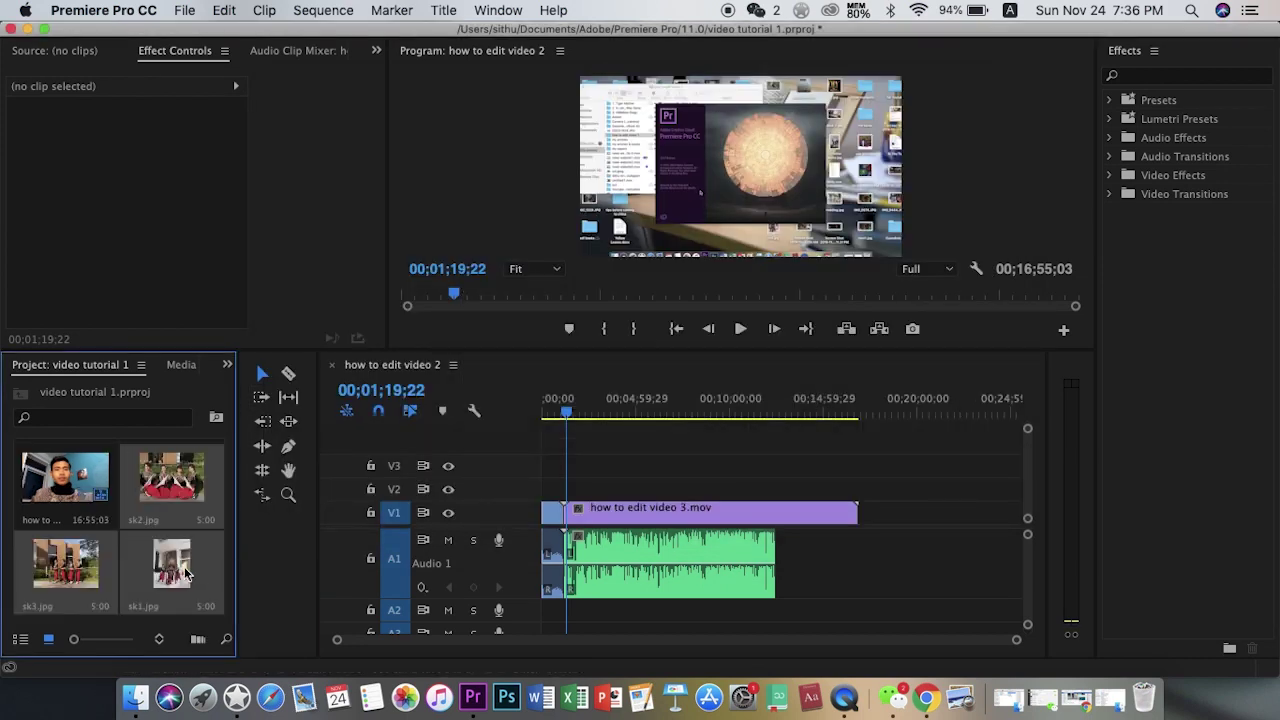
# Place the three imported images back to back on track V2, starting about 10 seconds into the how to edit video 2 clip.
pyautogui.moveTo(174, 492); pyautogui.dragTo(552, 490)
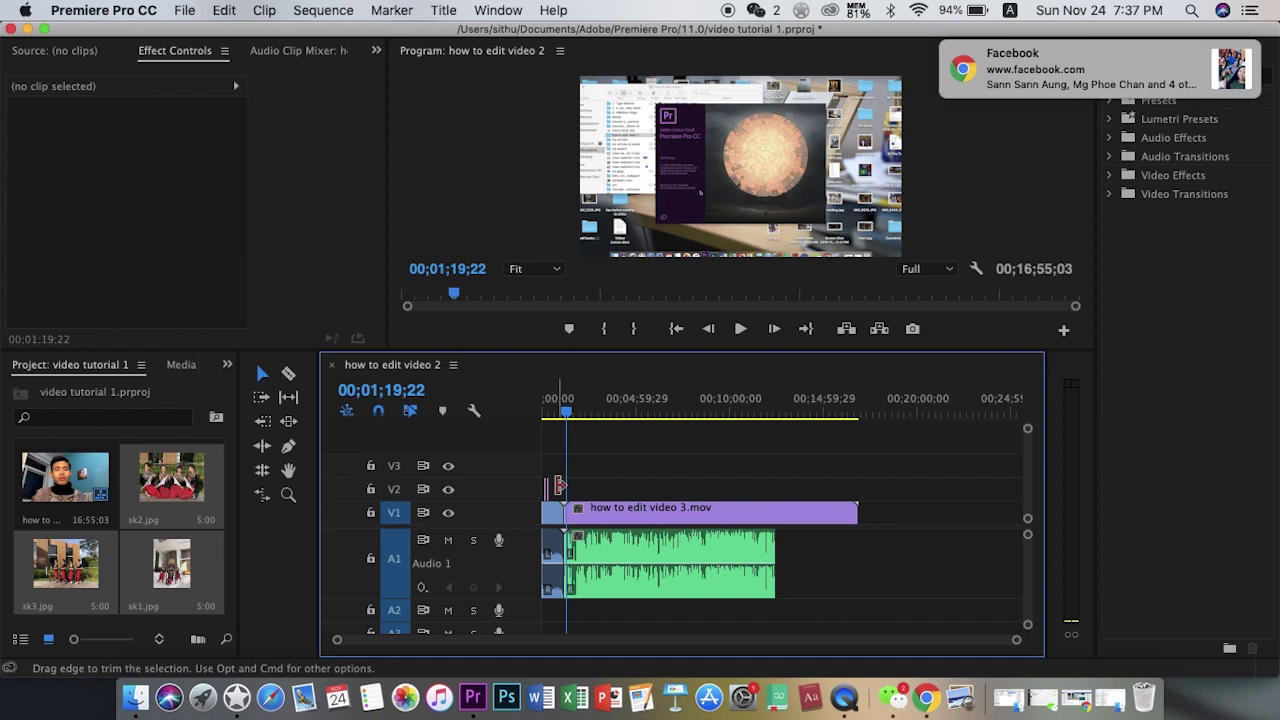
pyautogui.press('=')
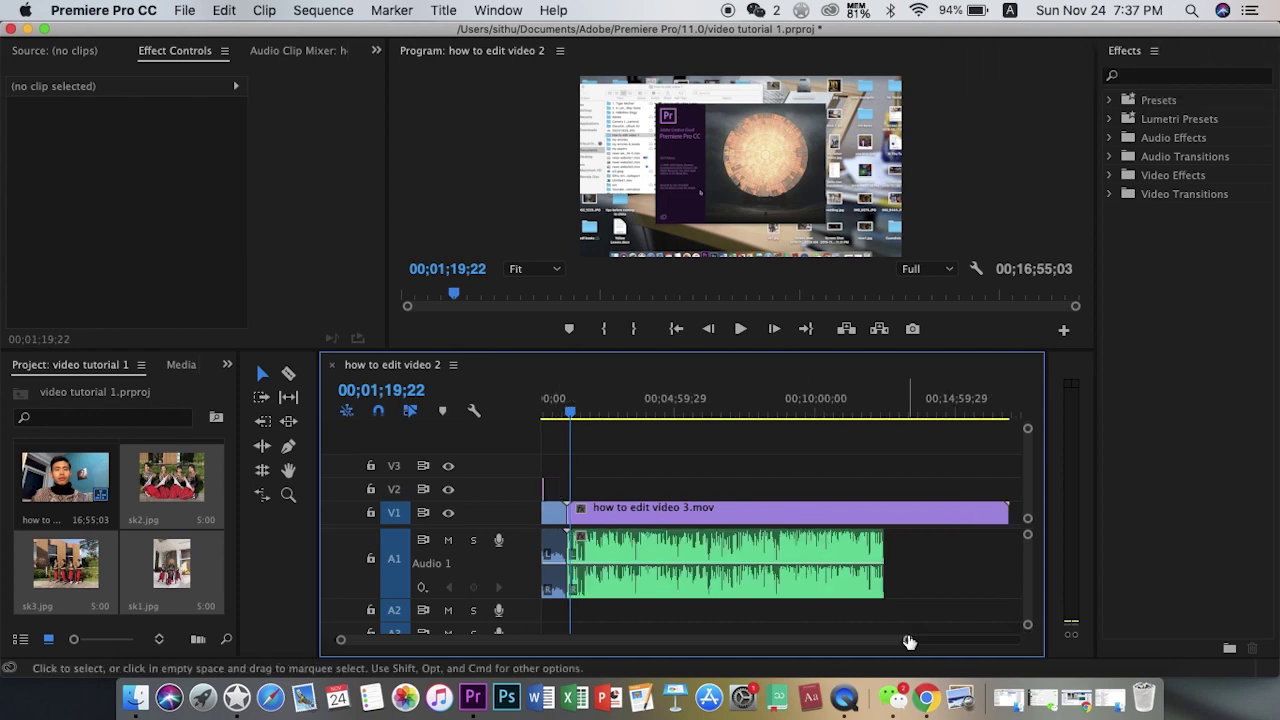
pyautogui.moveTo(909, 642); pyautogui.dragTo(719, 638)
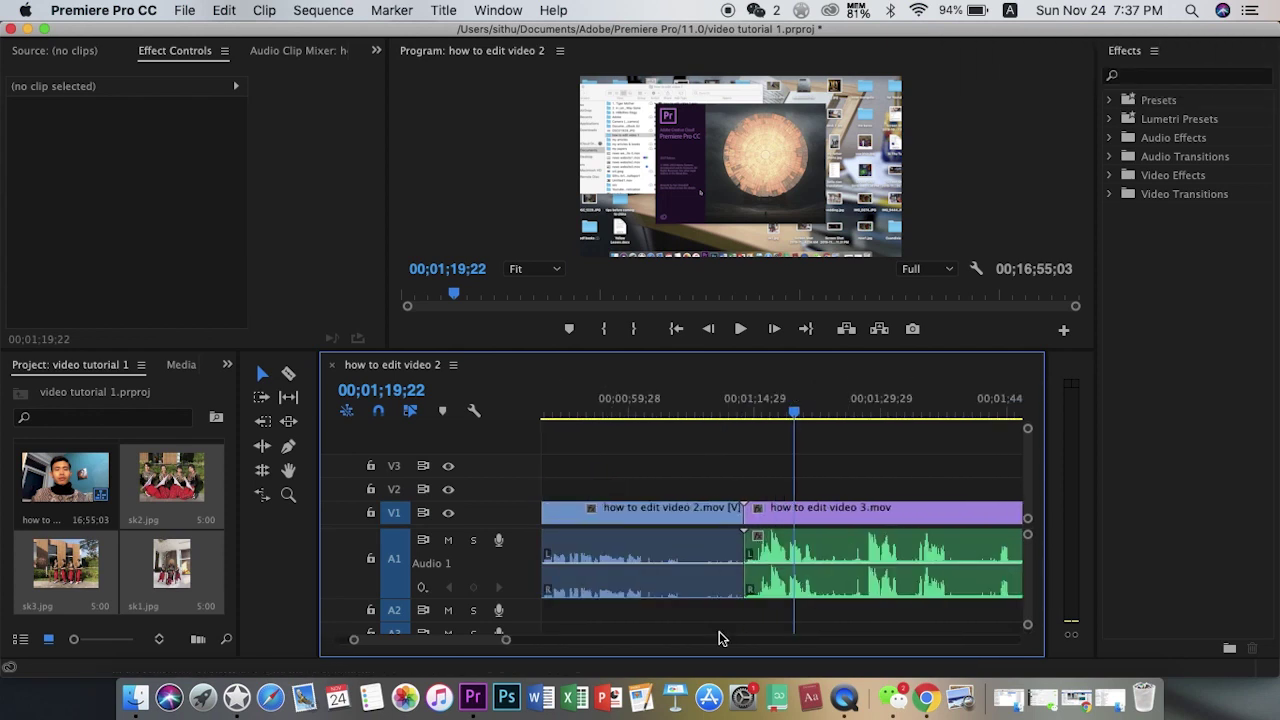
pyautogui.scroll(10, 649, 596)
# Play the sequence through the point where the first image appears over the how to edit video 2 clip.
pyautogui.click(643, 402)
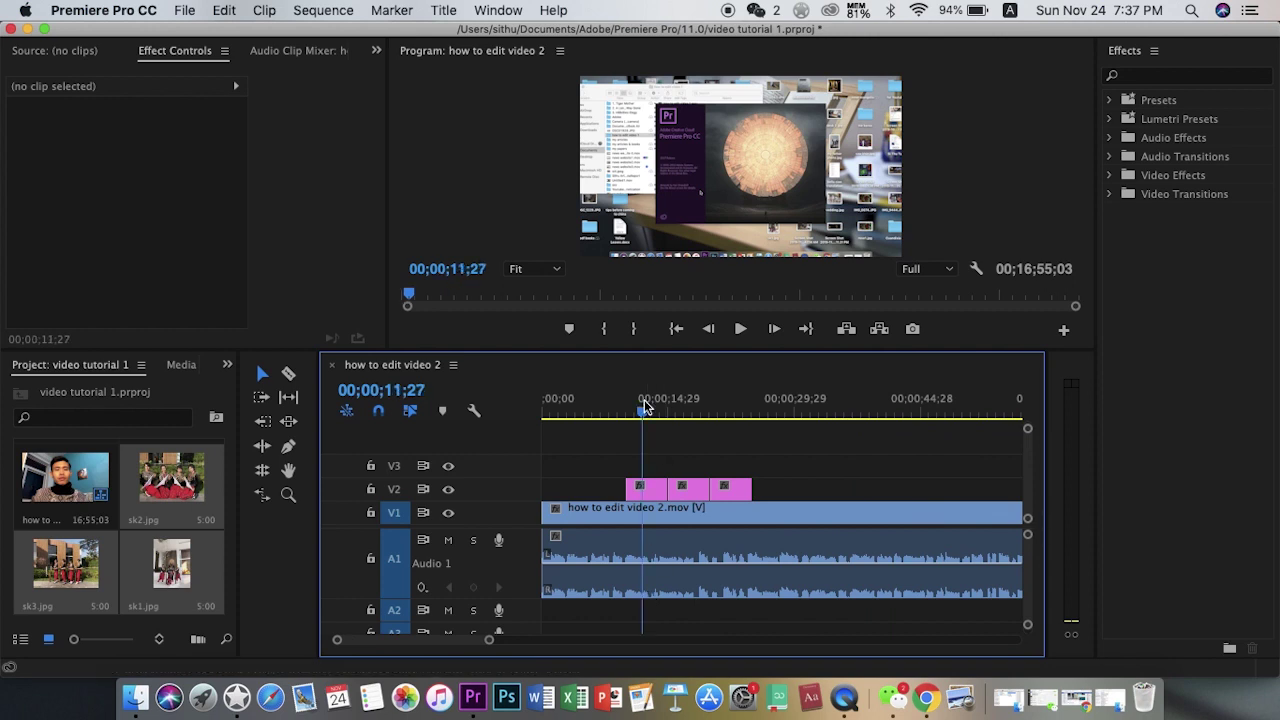
pyautogui.click(595, 406)
pyautogui.press('space')
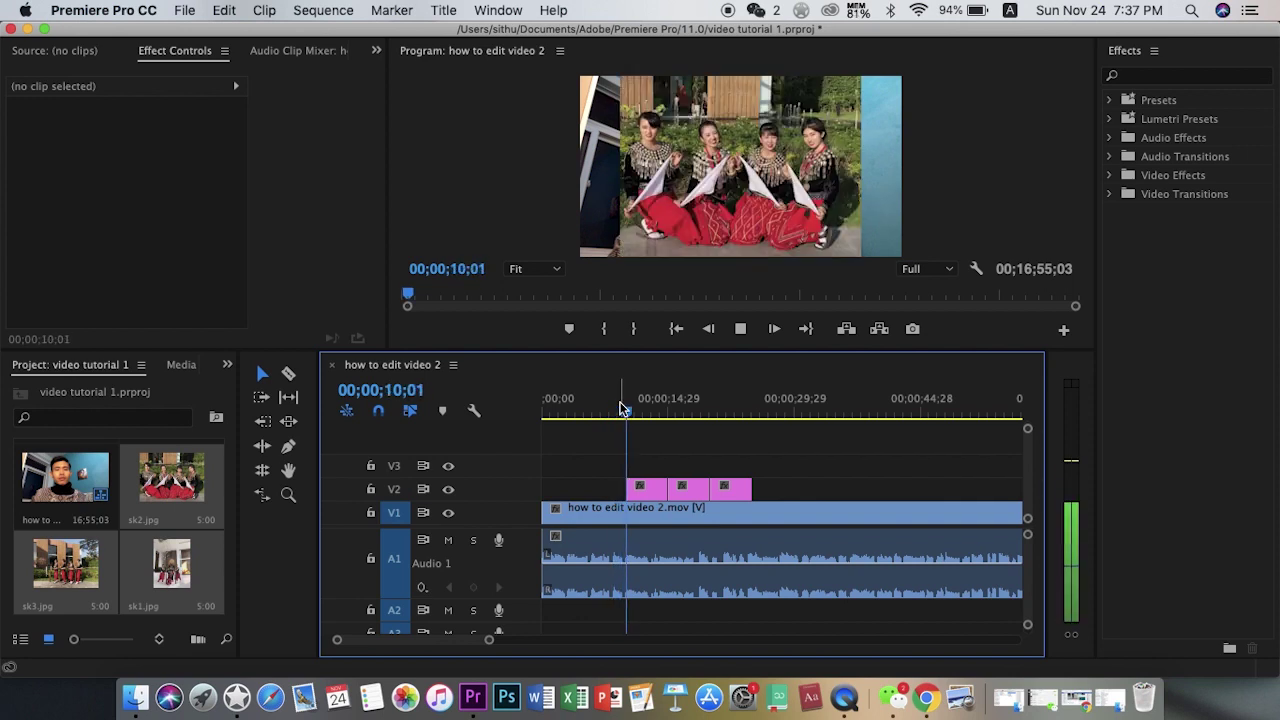
pyautogui.press('space')
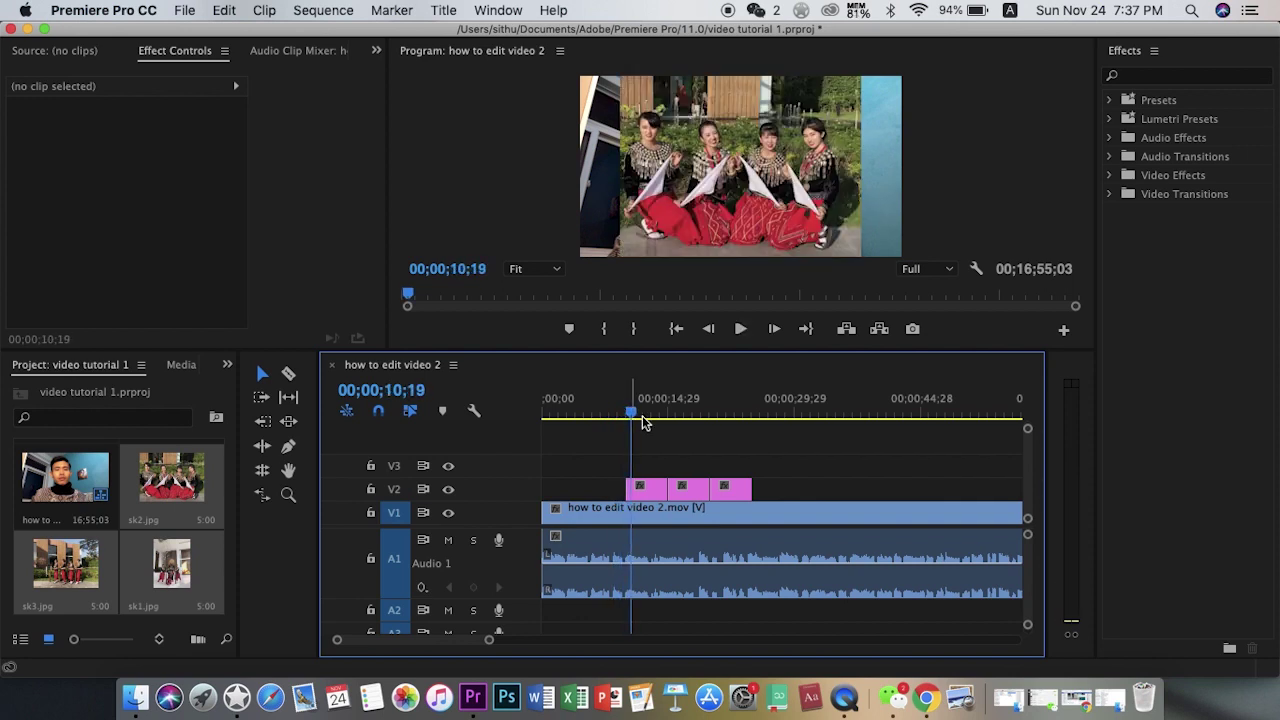
# Apply Scale to Frame Size to the first overlaid image, sk2.jpg, on track V2.
pyautogui.click(655, 493)
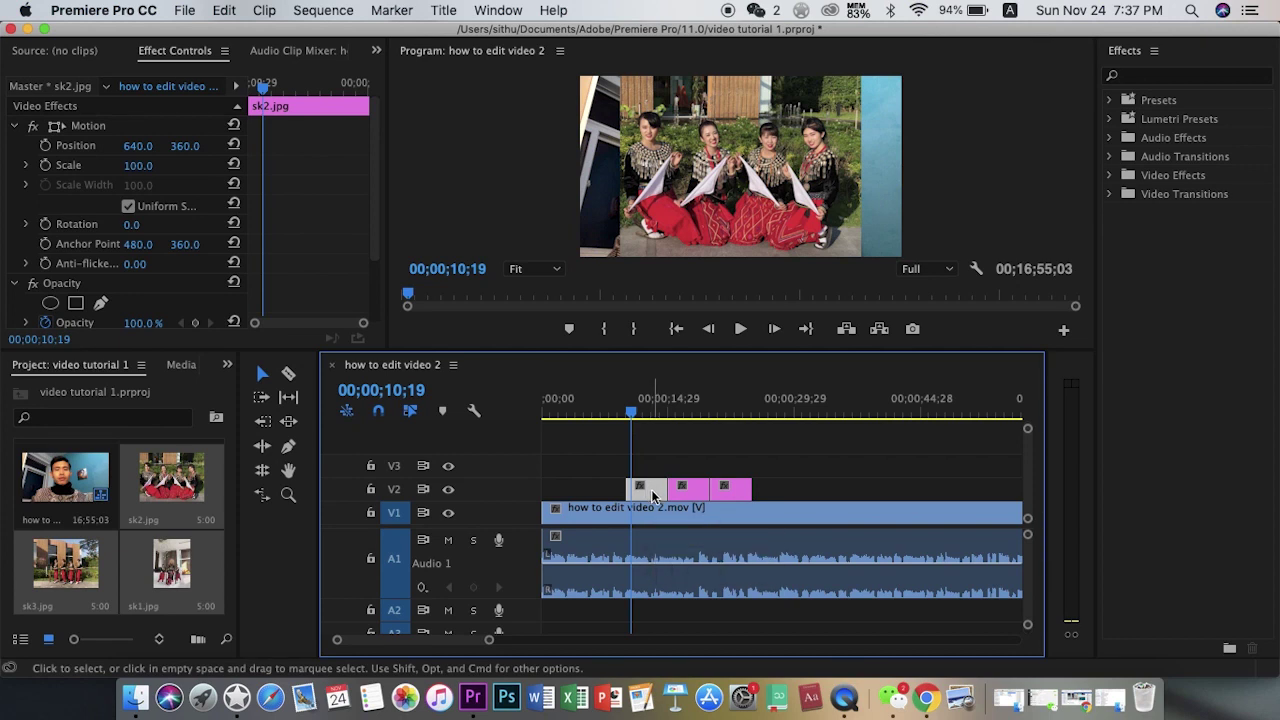
pyautogui.rightClick(652, 495)
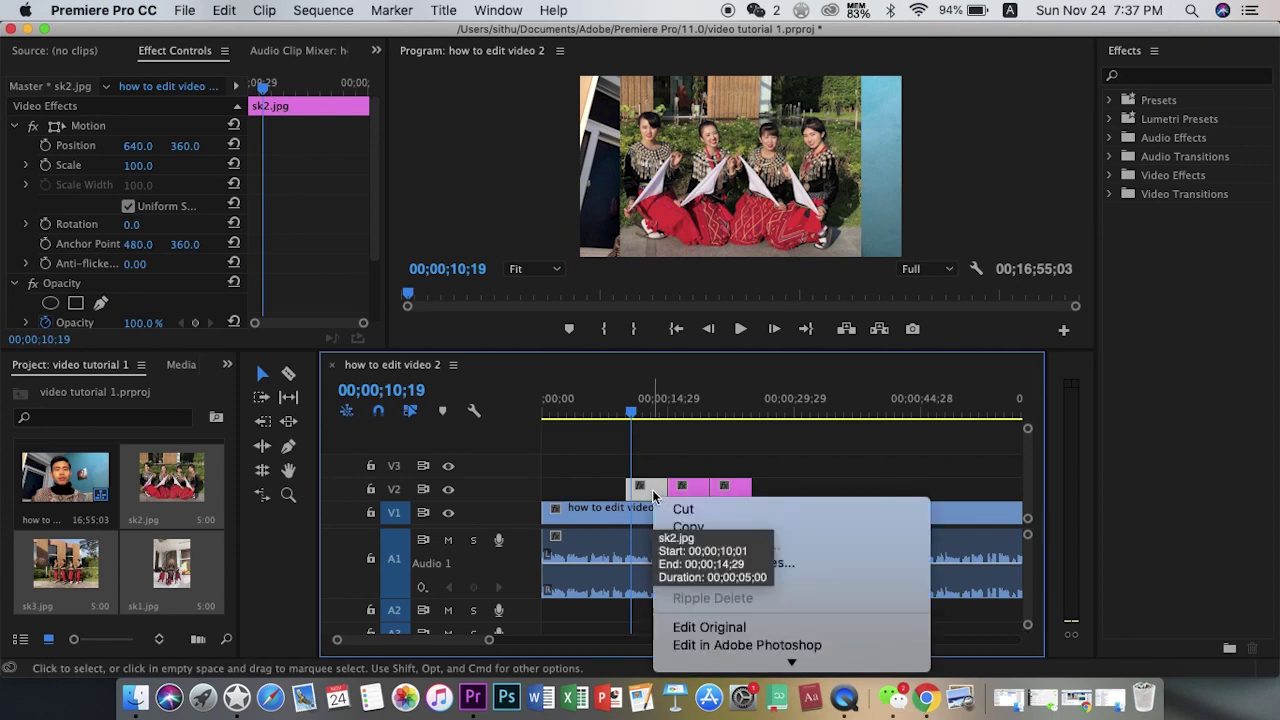
pyautogui.scroll(-5, 690, 560)
pyautogui.scroll(-5, 735, 590)
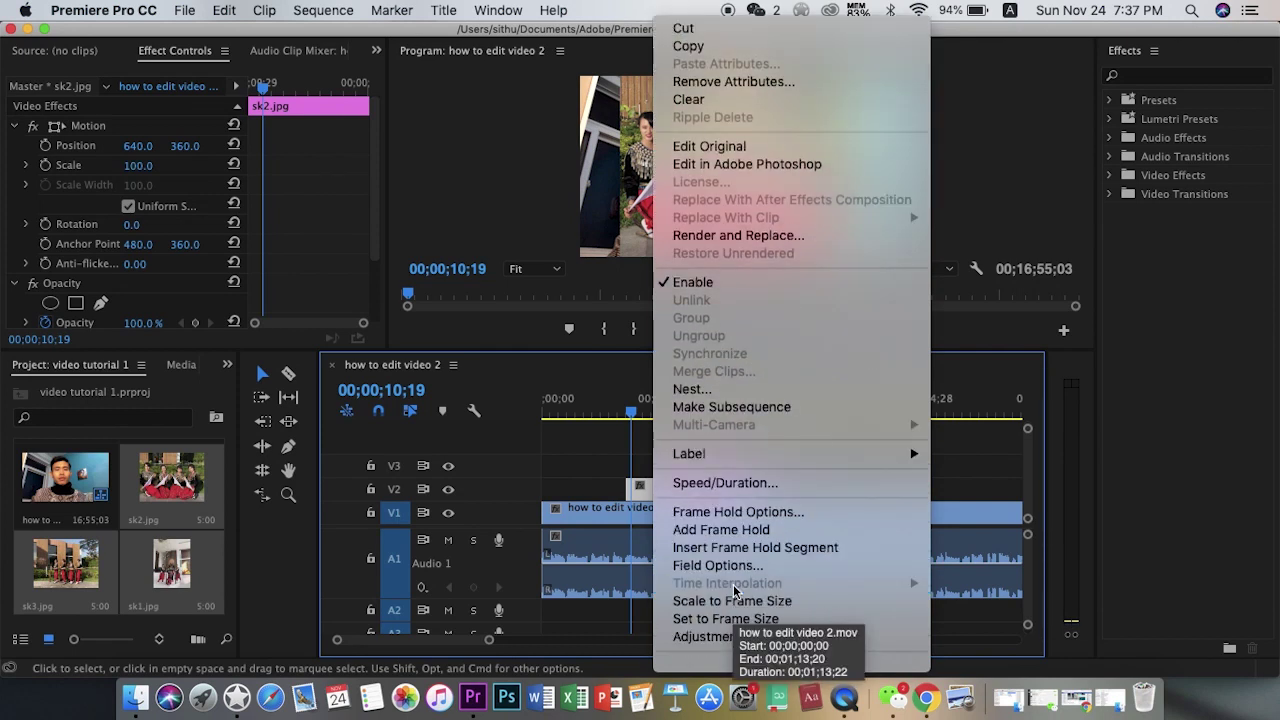
pyautogui.click(752, 601)
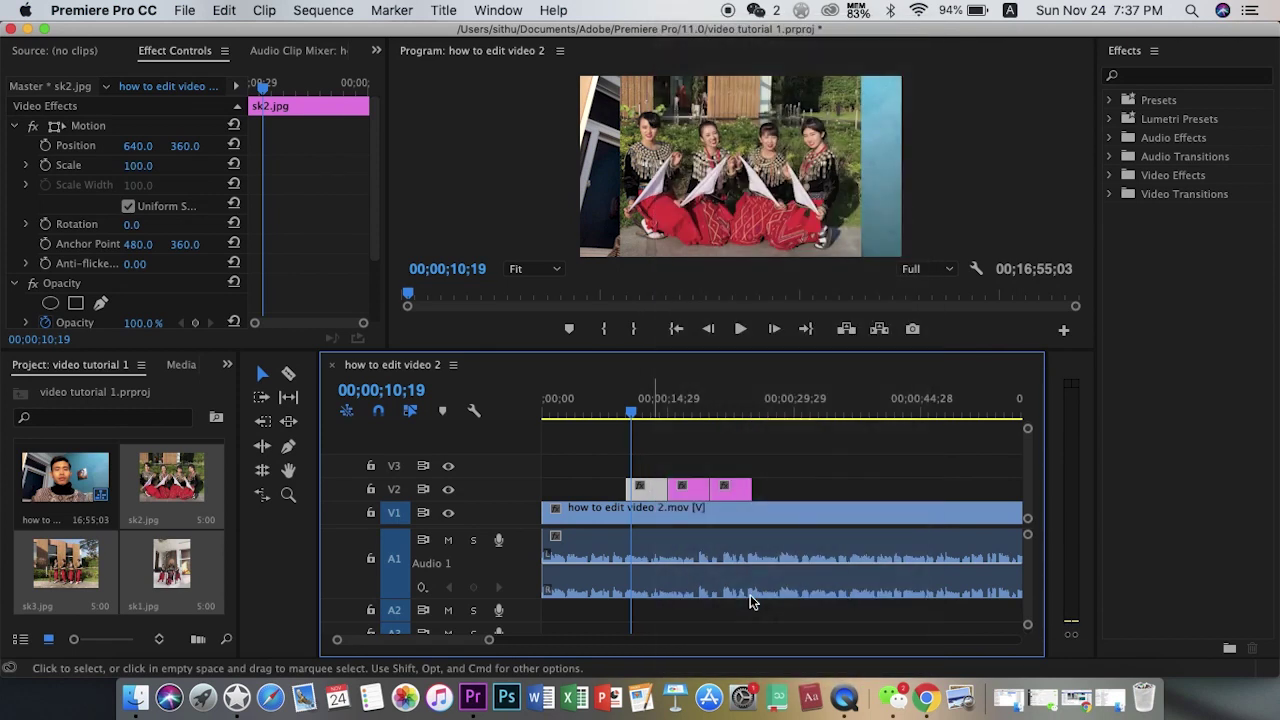
# Compare how the first and second overlaid images fill the frame in the program preview.
pyautogui.click(694, 406)
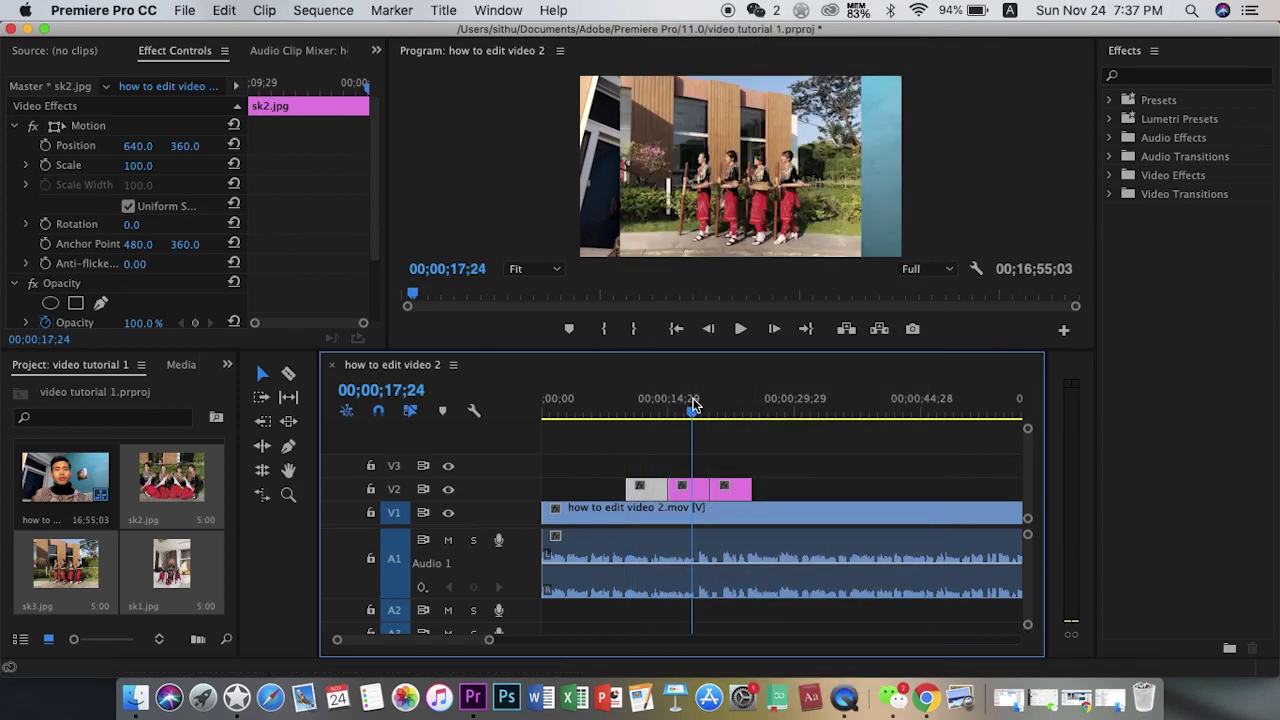
pyautogui.click(643, 408)
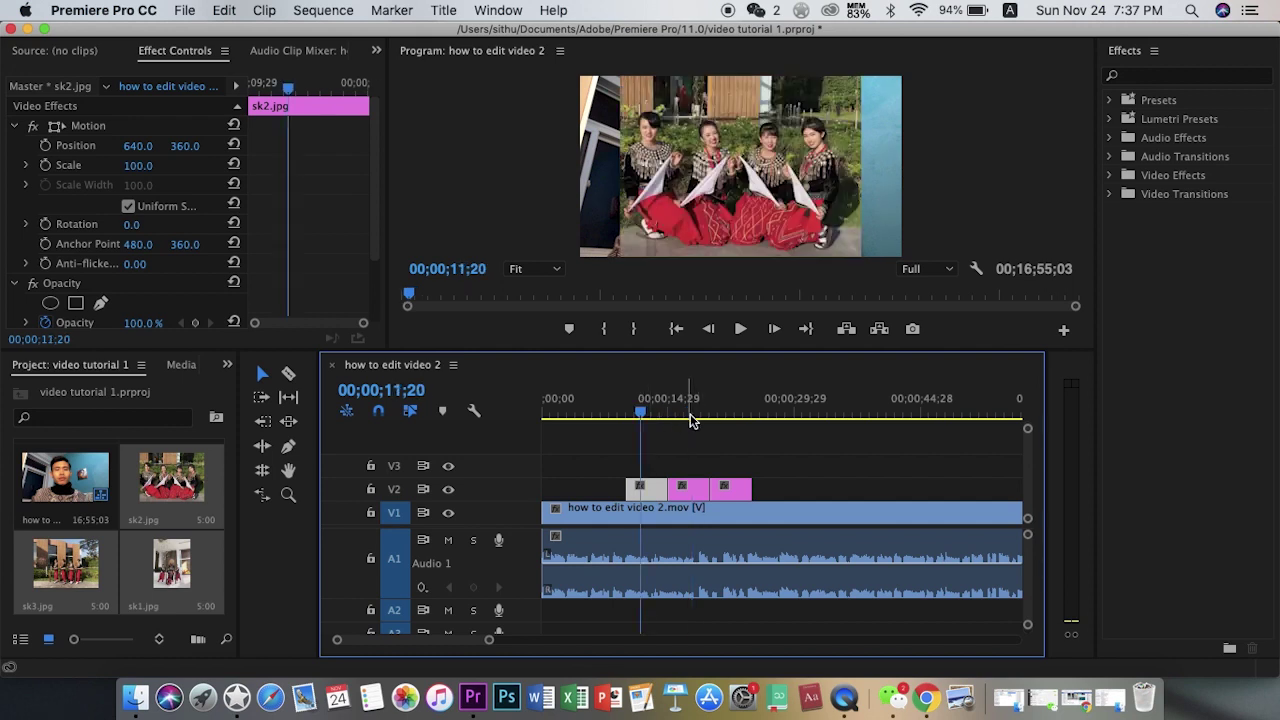
pyautogui.click(688, 410)
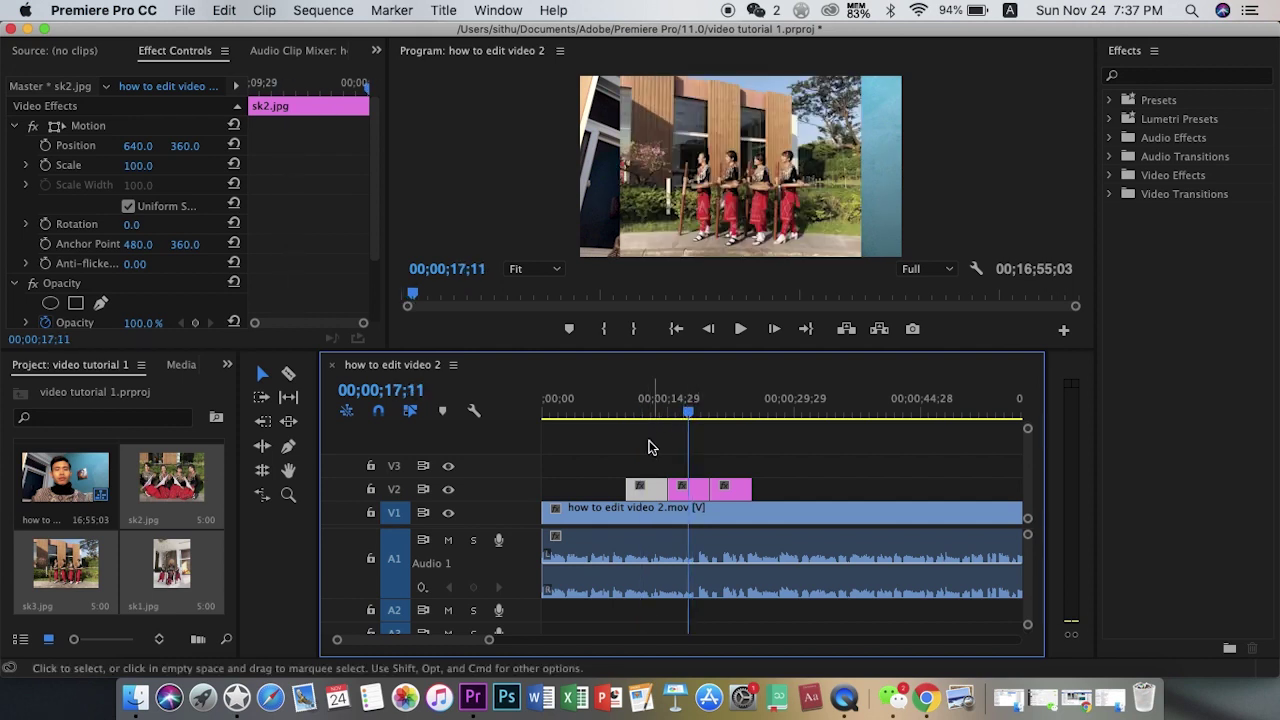
pyautogui.click(645, 413)
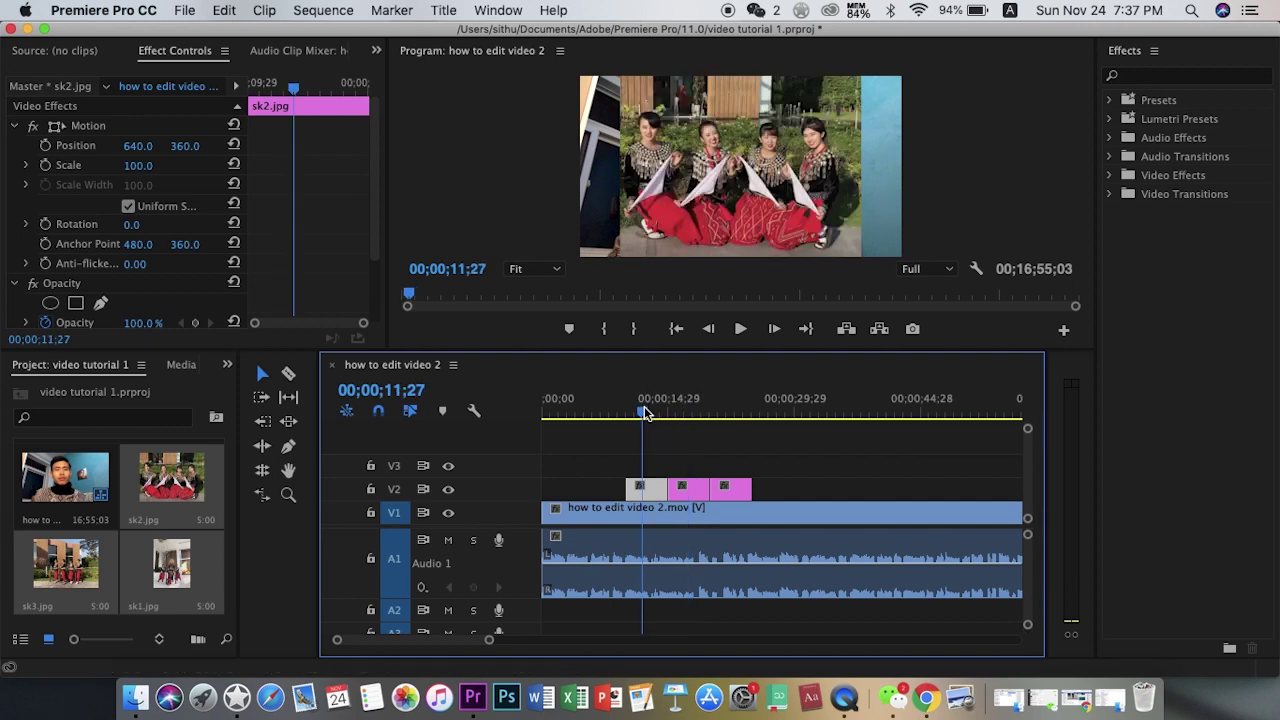
# Toggle the Scale to Frame Size option again for the sk2.jpg clip on track V2.
pyautogui.rightClick(656, 490)
pyautogui.scroll(-10, 724, 590)
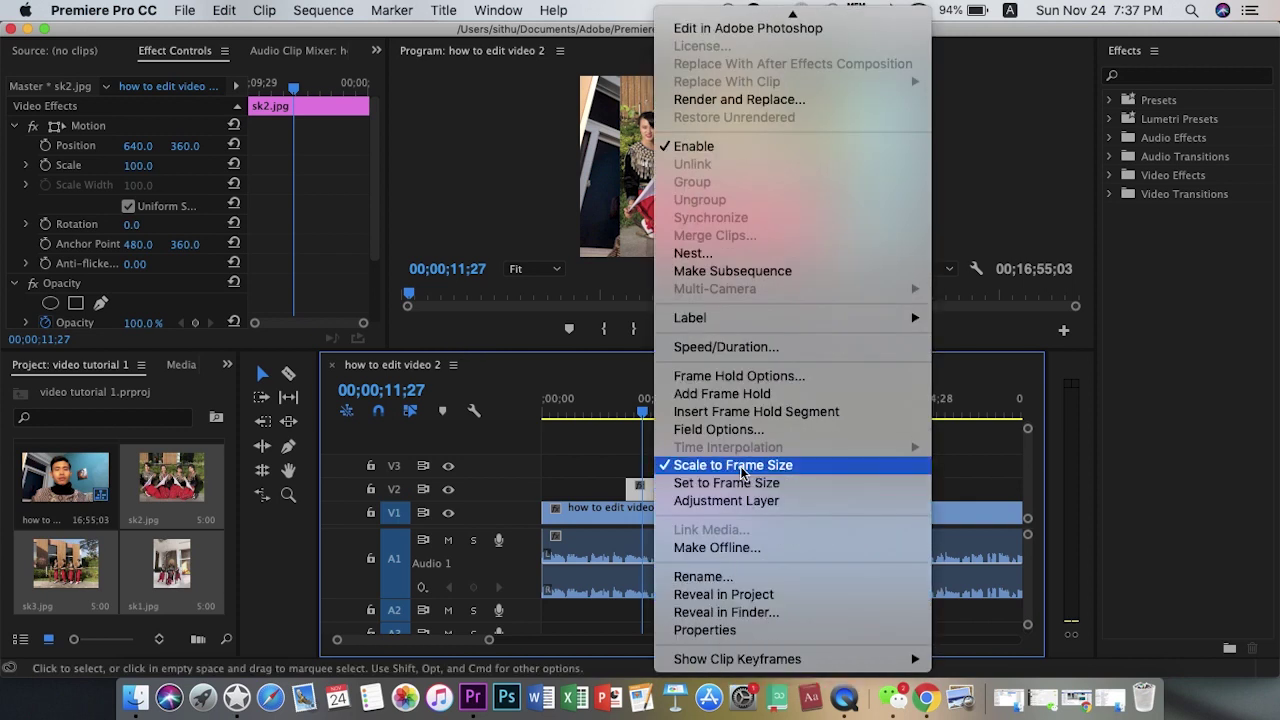
pyautogui.click(741, 467)
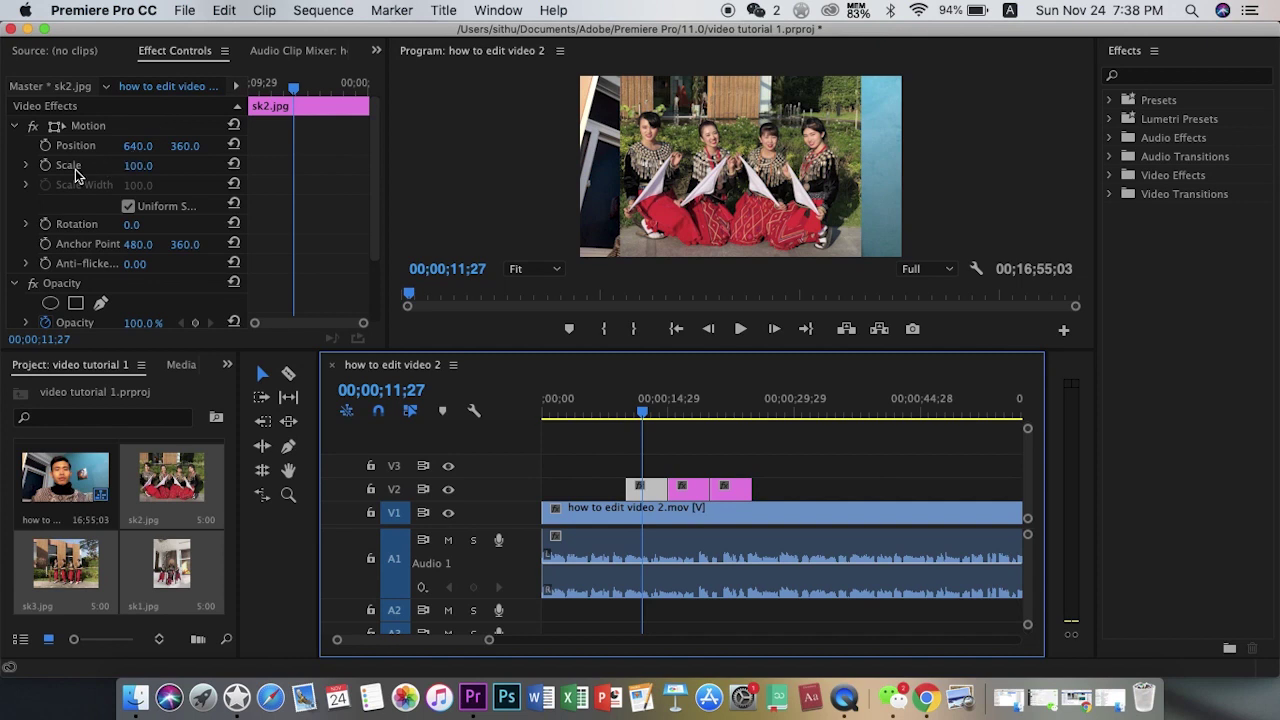
# Enlarge sk2.jpg to a scale of 134 and set its position to 641, 357 so it fills the frame.
pyautogui.click(138, 168)
pyautogui.moveTo(138, 165); pyautogui.dragTo(172, 165)
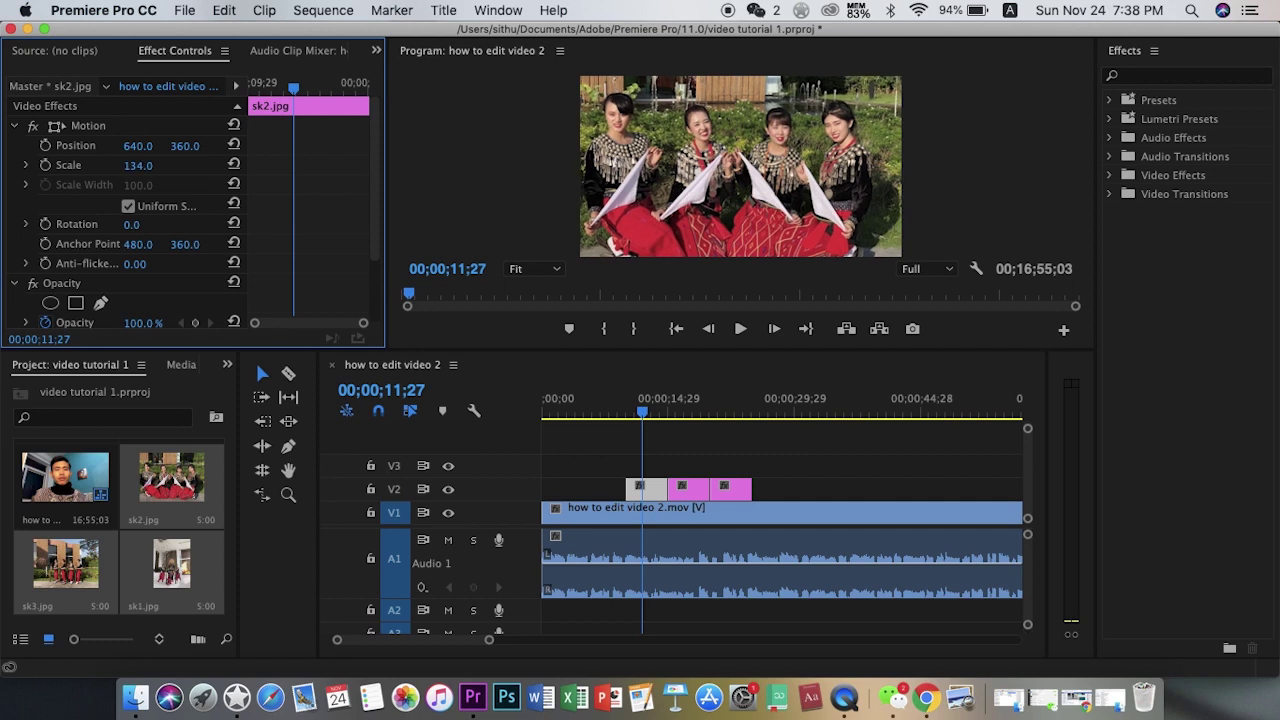
pyautogui.moveTo(185, 146); pyautogui.dragTo(143, 146)
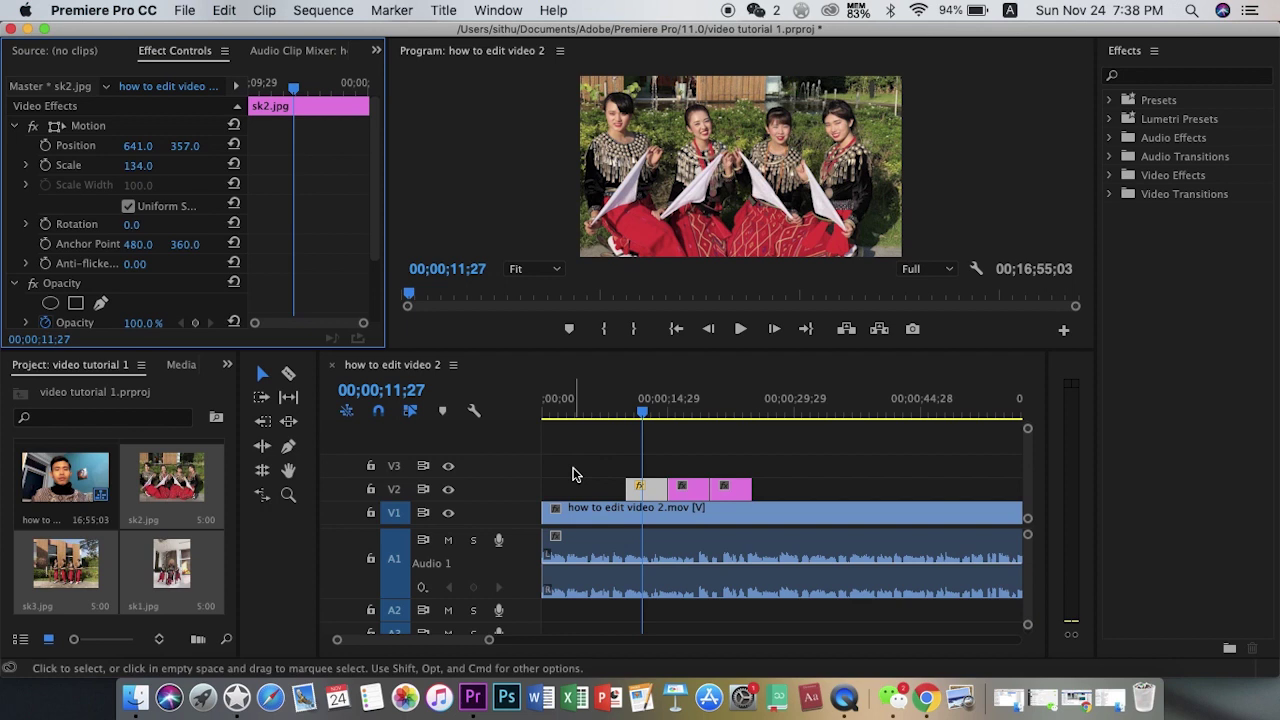
# Move the trailing silent segment of how to edit video 3.mov on track V1 away to about 20 minutes into the sequence.
pyautogui.press('-')
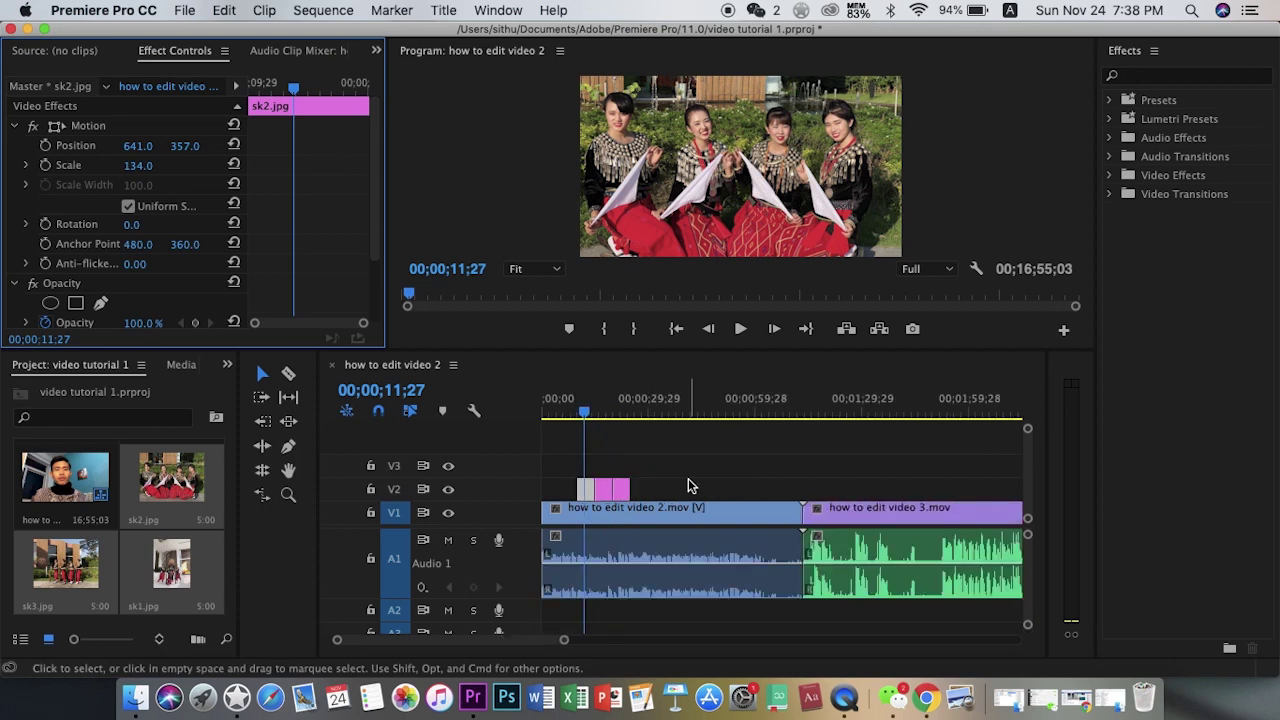
pyautogui.press('-')
pyautogui.press('-')
pyautogui.press('-')
pyautogui.press('-')
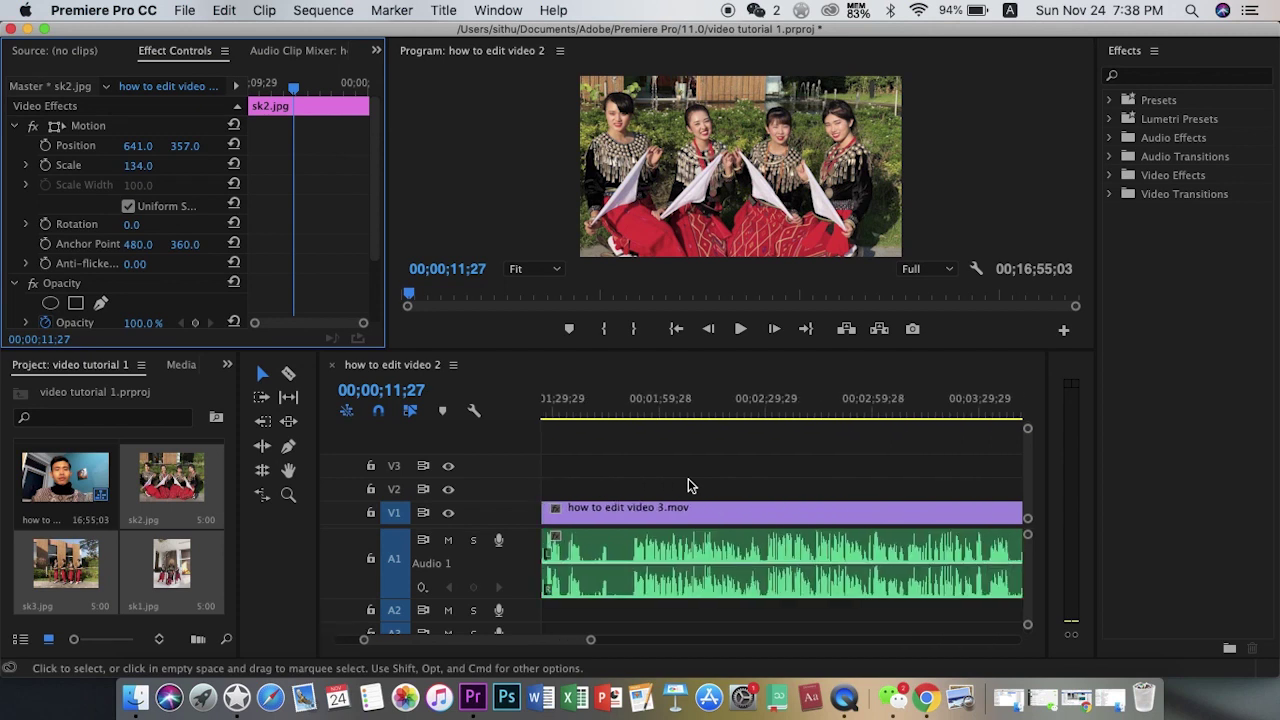
pyautogui.press('-')
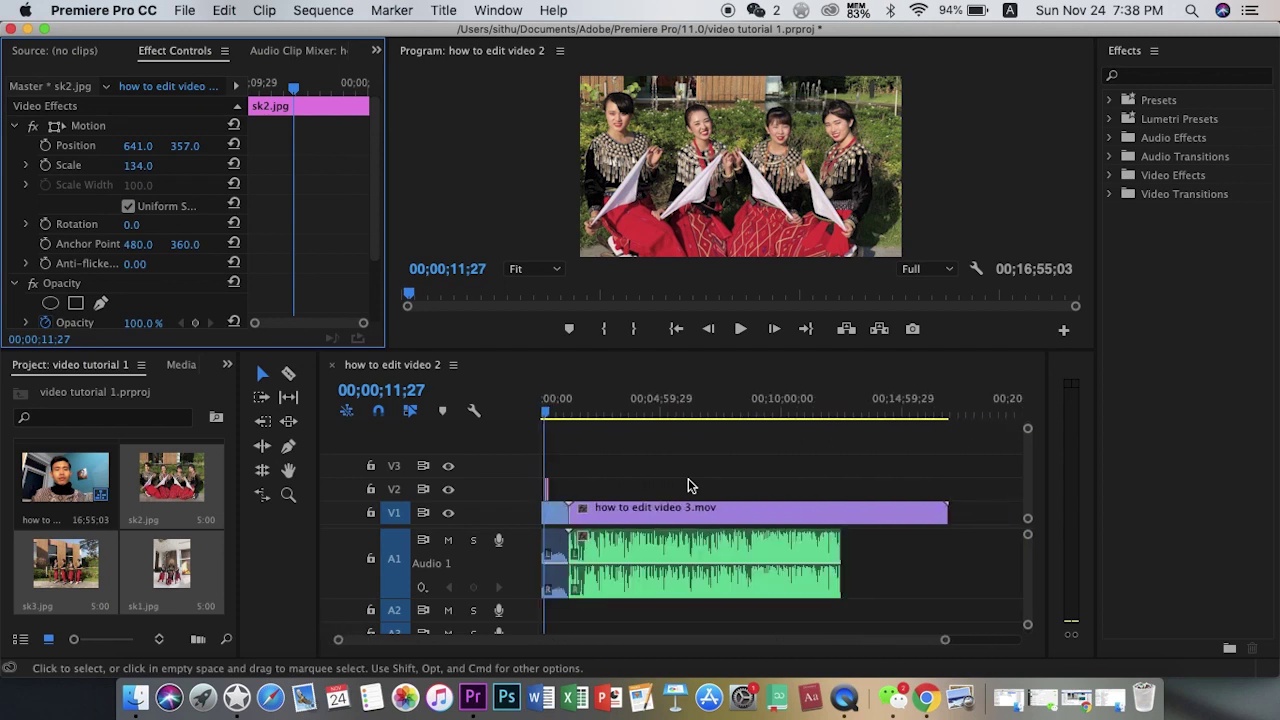
pyautogui.press('-')
pyautogui.press('-')
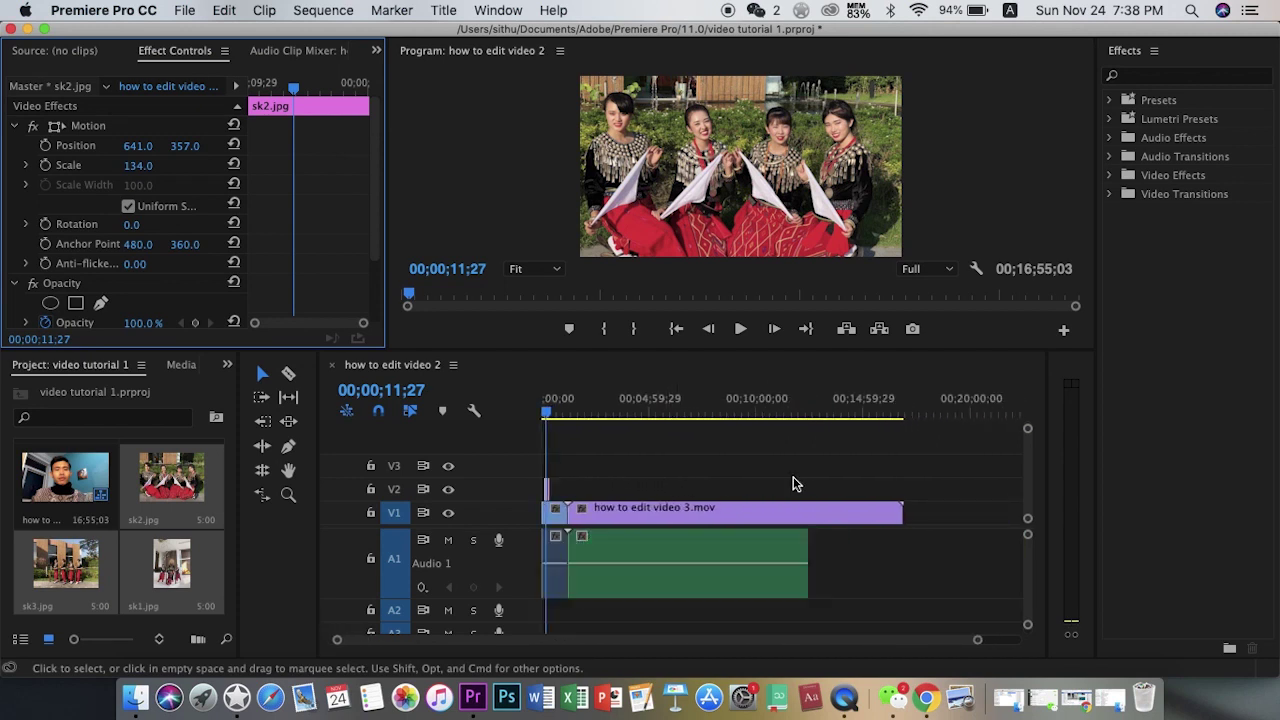
pyautogui.click(853, 404)
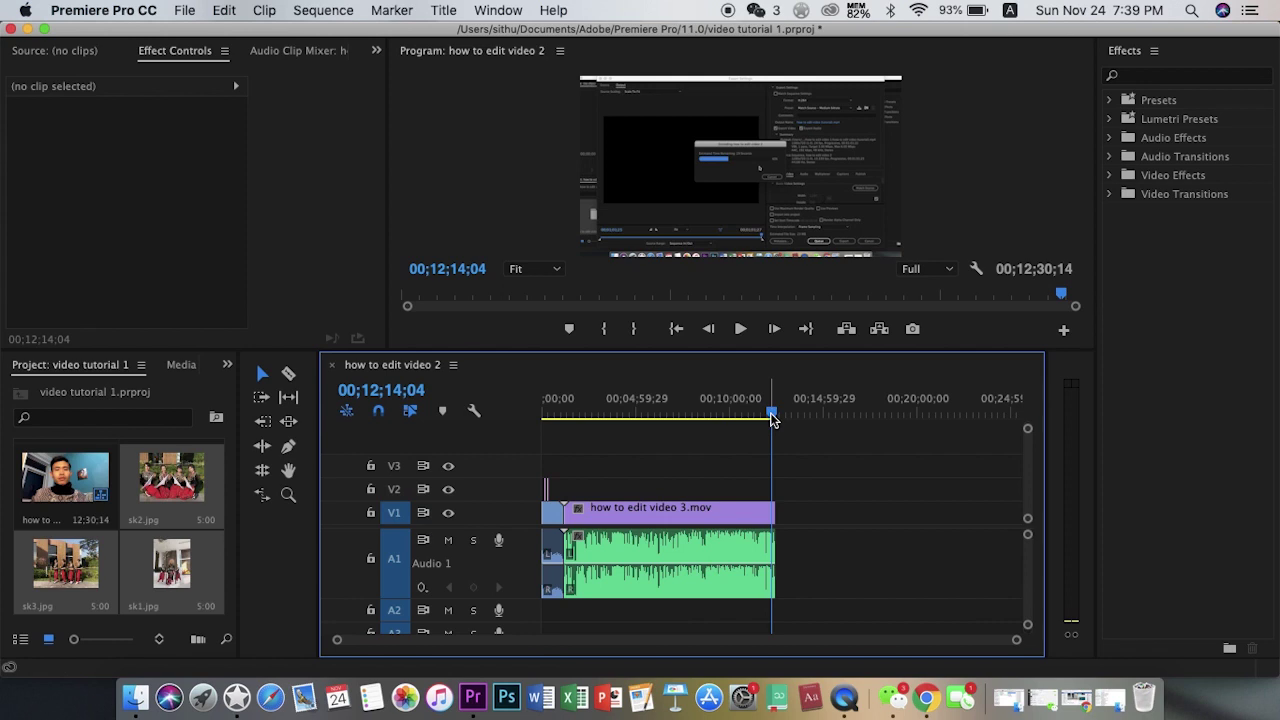
pyautogui.moveTo(771, 420); pyautogui.dragTo(767, 421)
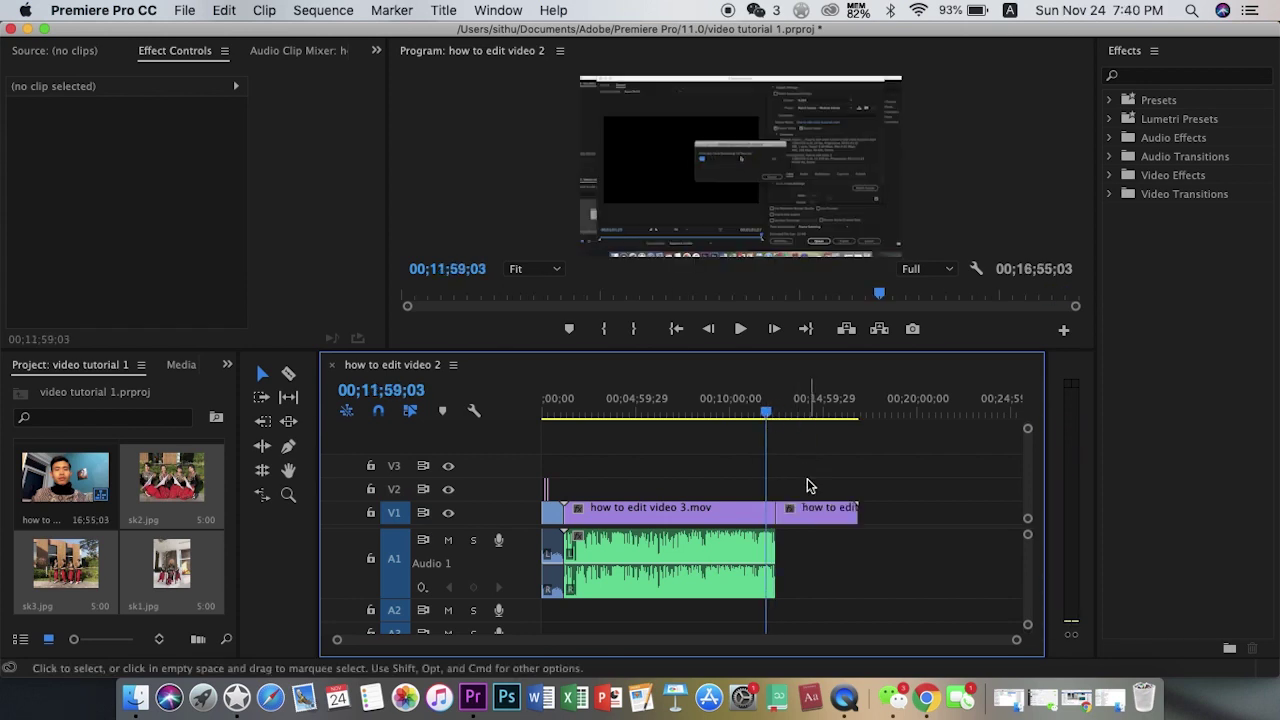
pyautogui.moveTo(808, 512); pyautogui.dragTo(942, 513)
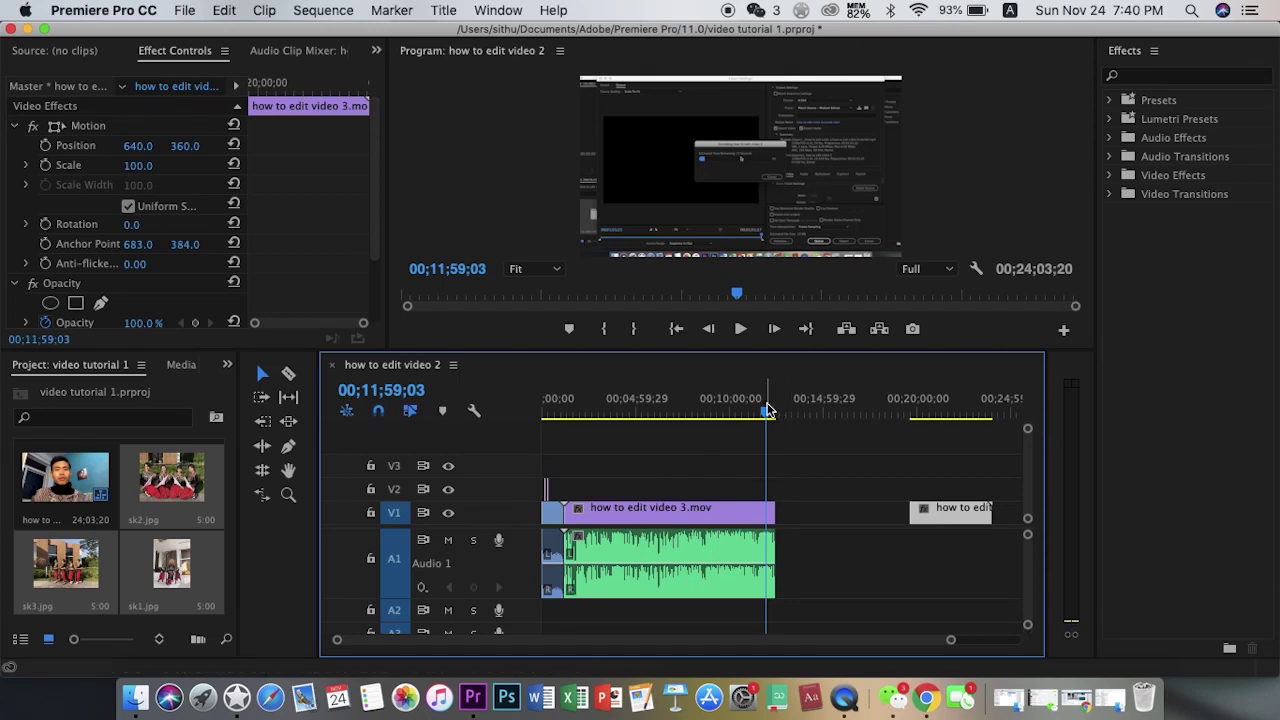
# Mark the sequence's in-to-out range so it ends at 00;12;30;14, the end of the main how to edit video 3 clip.
pyautogui.moveTo(768, 409); pyautogui.dragTo(771, 409)
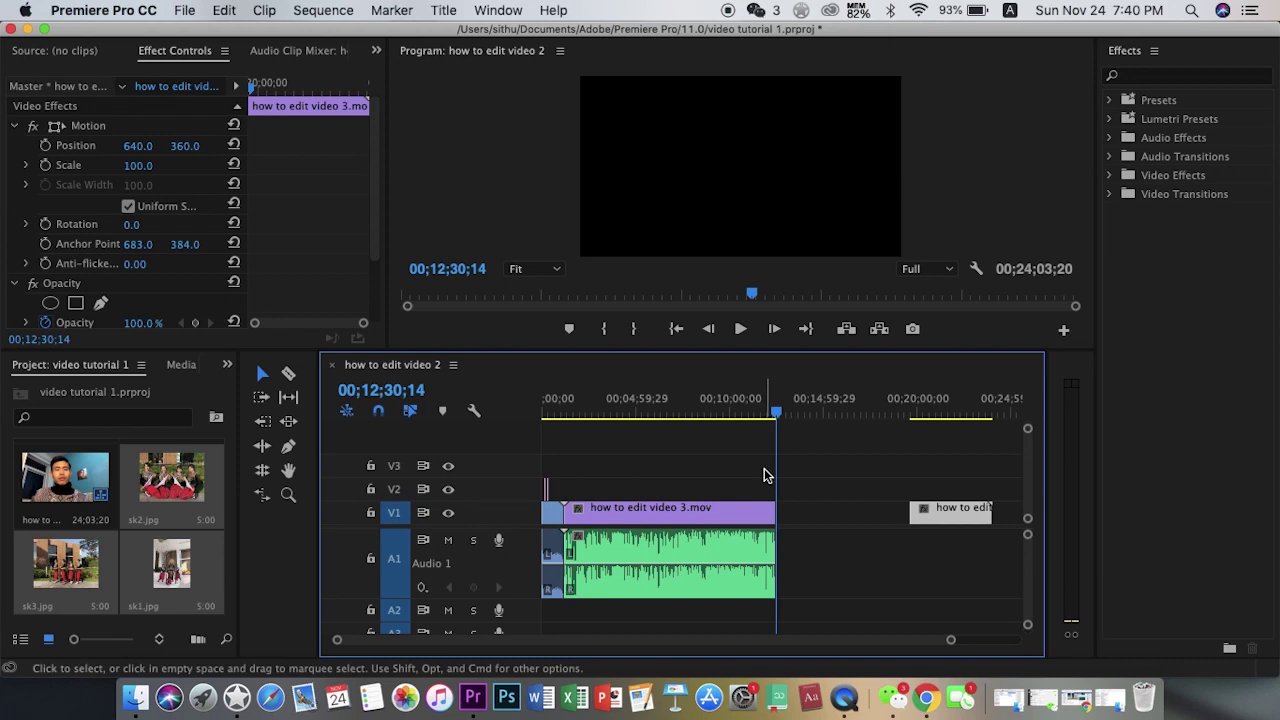
pyautogui.press('x')
pyautogui.press('-')
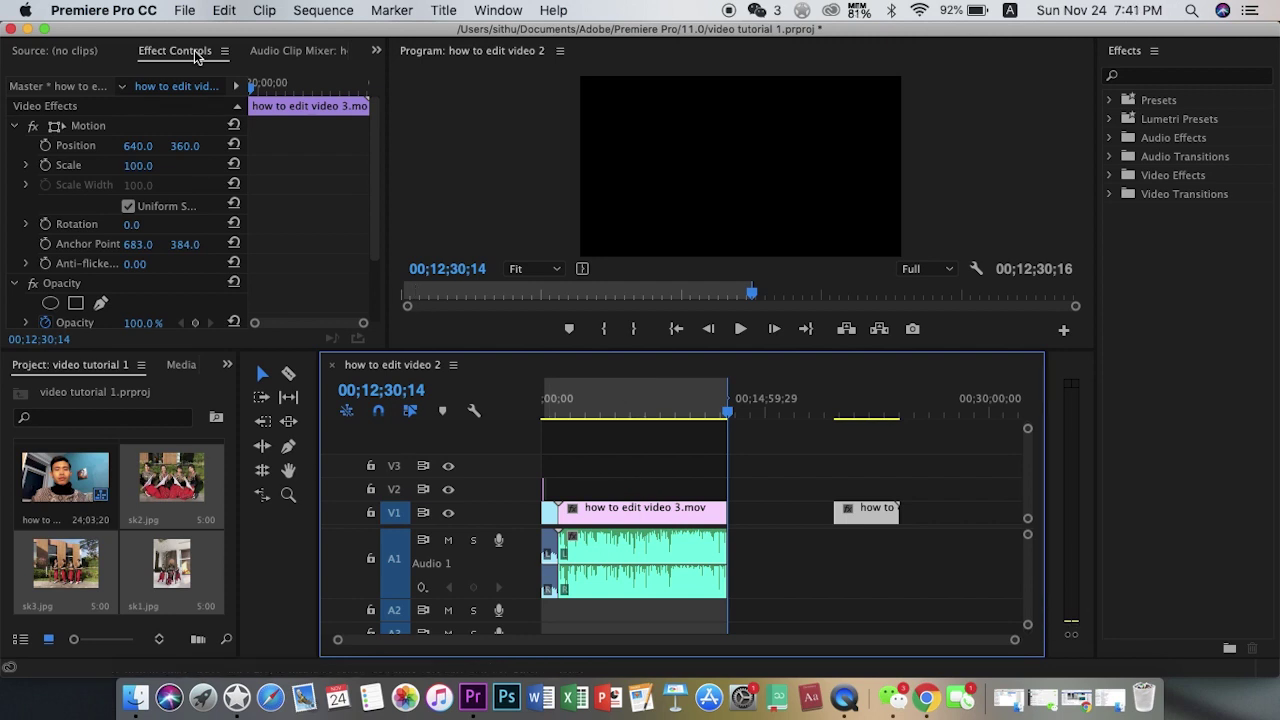
pyautogui.click(184, 10)
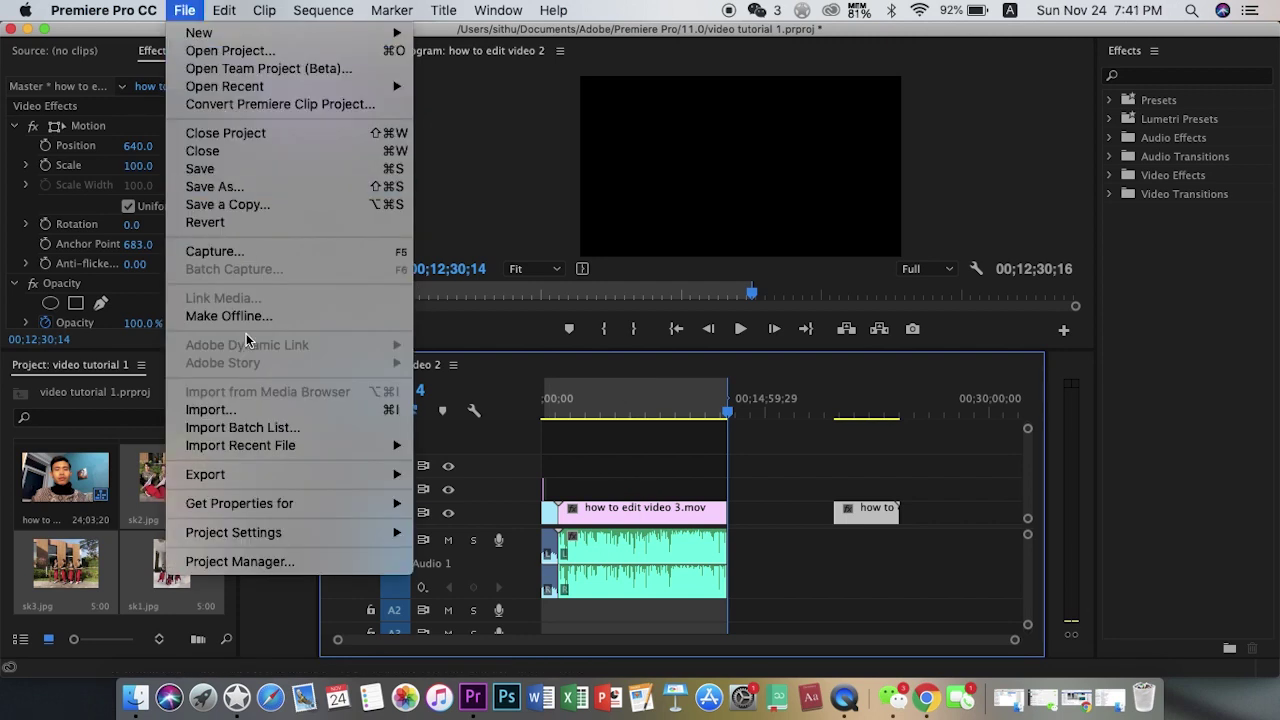
pyautogui.moveTo(247, 478)
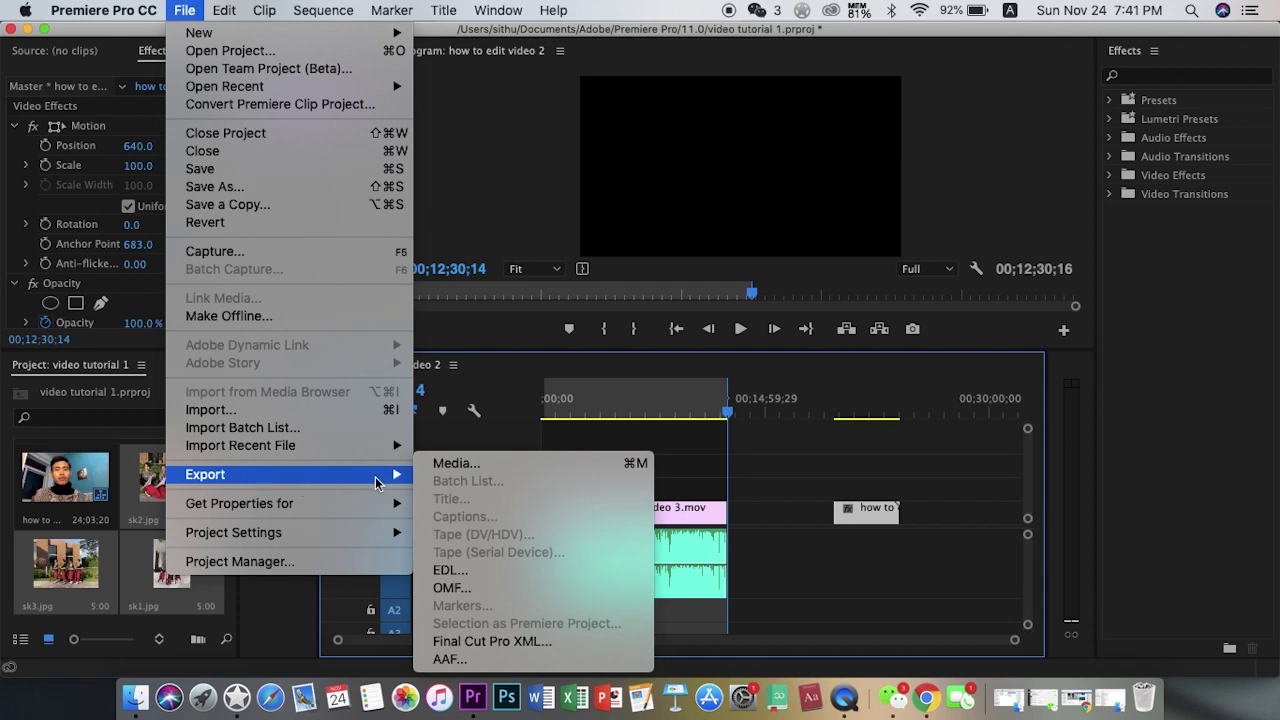
pyautogui.click(445, 465)
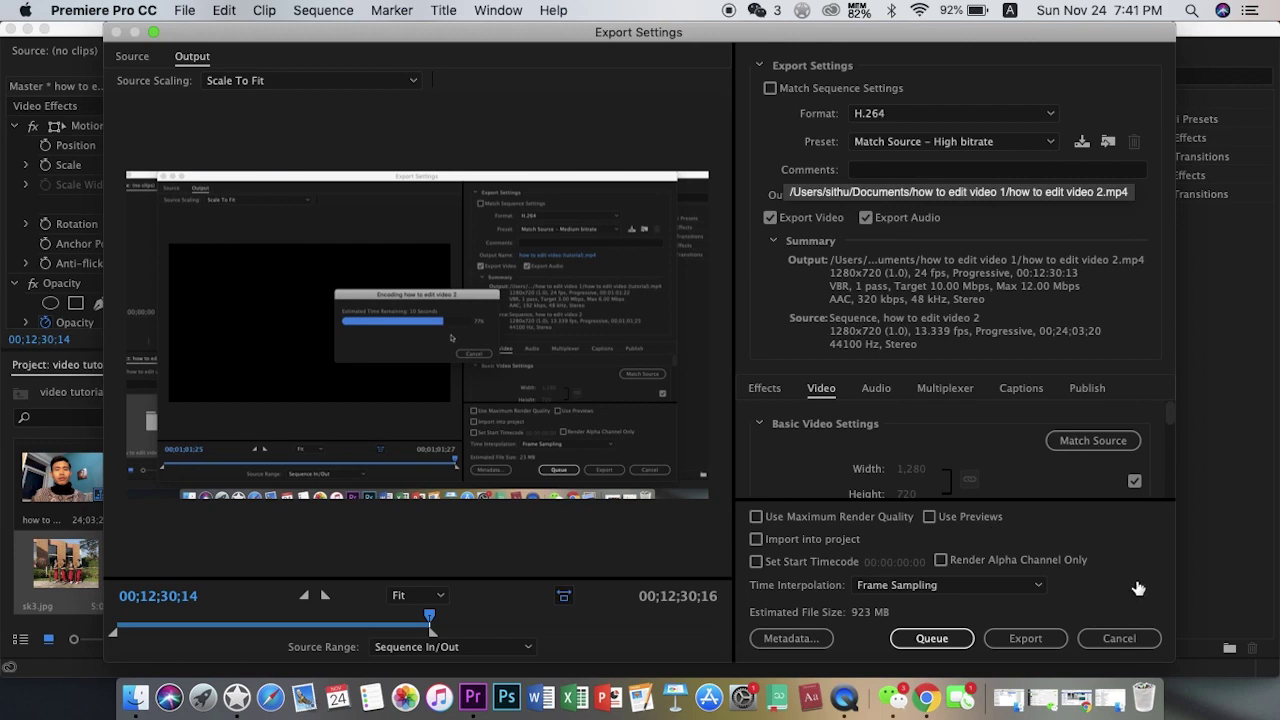
pyautogui.click(1133, 639)
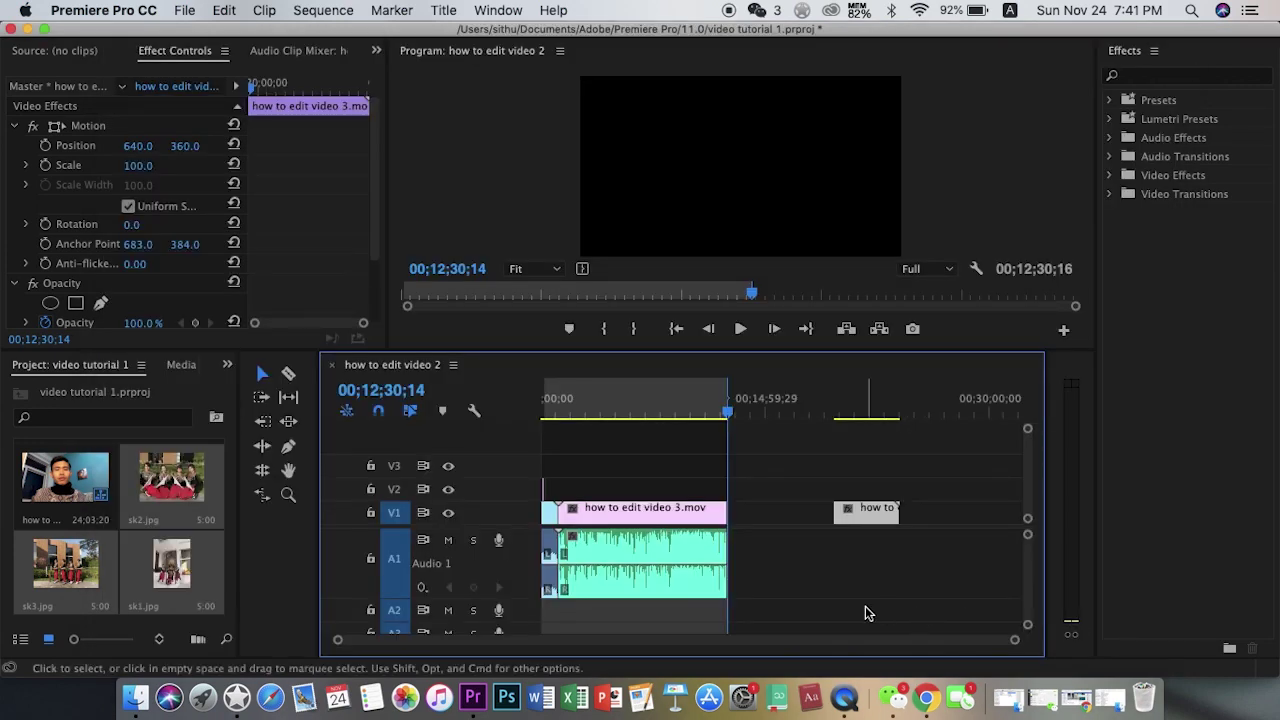
# Open the media export settings and choose Sequence In/Out as the source range and H.264 as the format.
pyautogui.press('super+m')
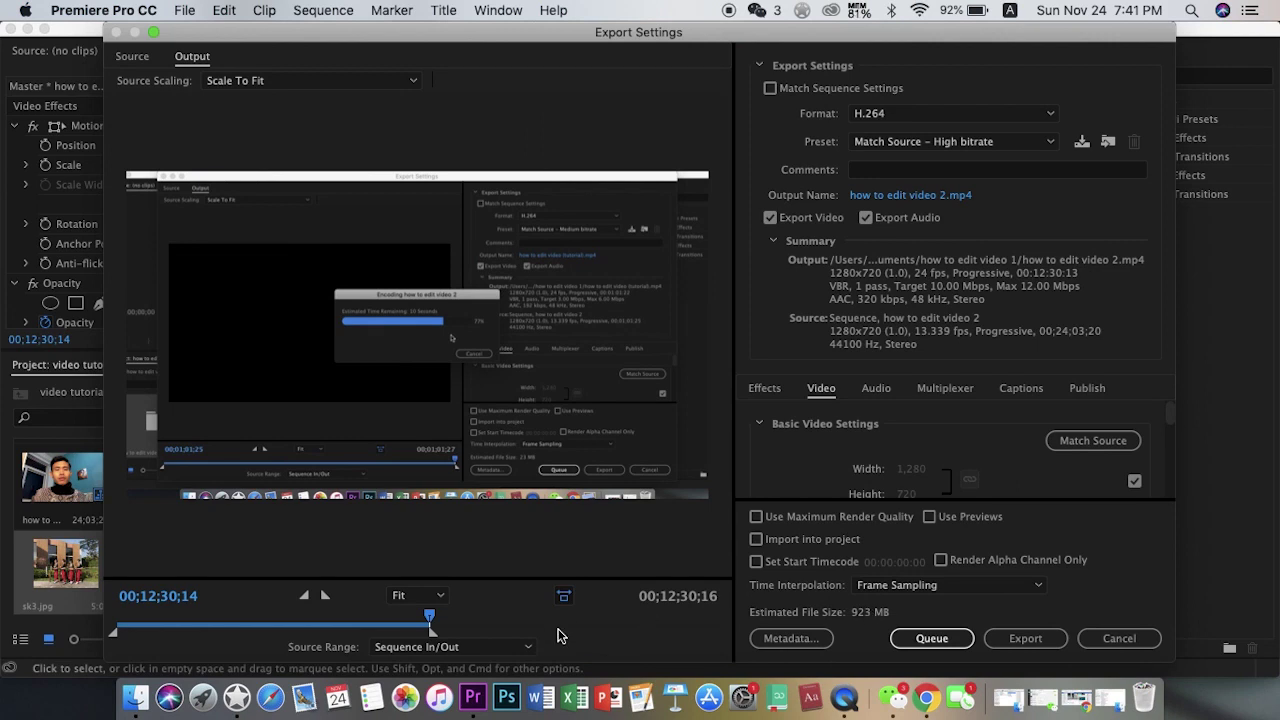
pyautogui.click(525, 647)
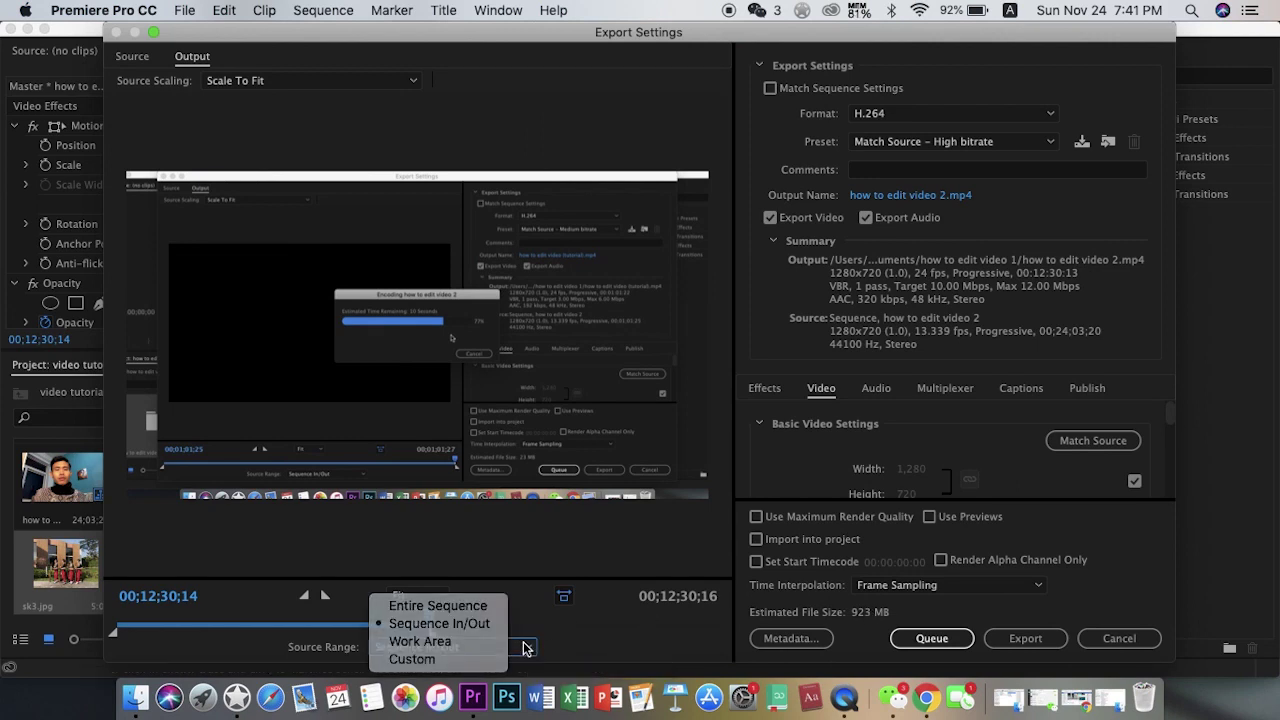
pyautogui.click(525, 647)
pyautogui.click(525, 647)
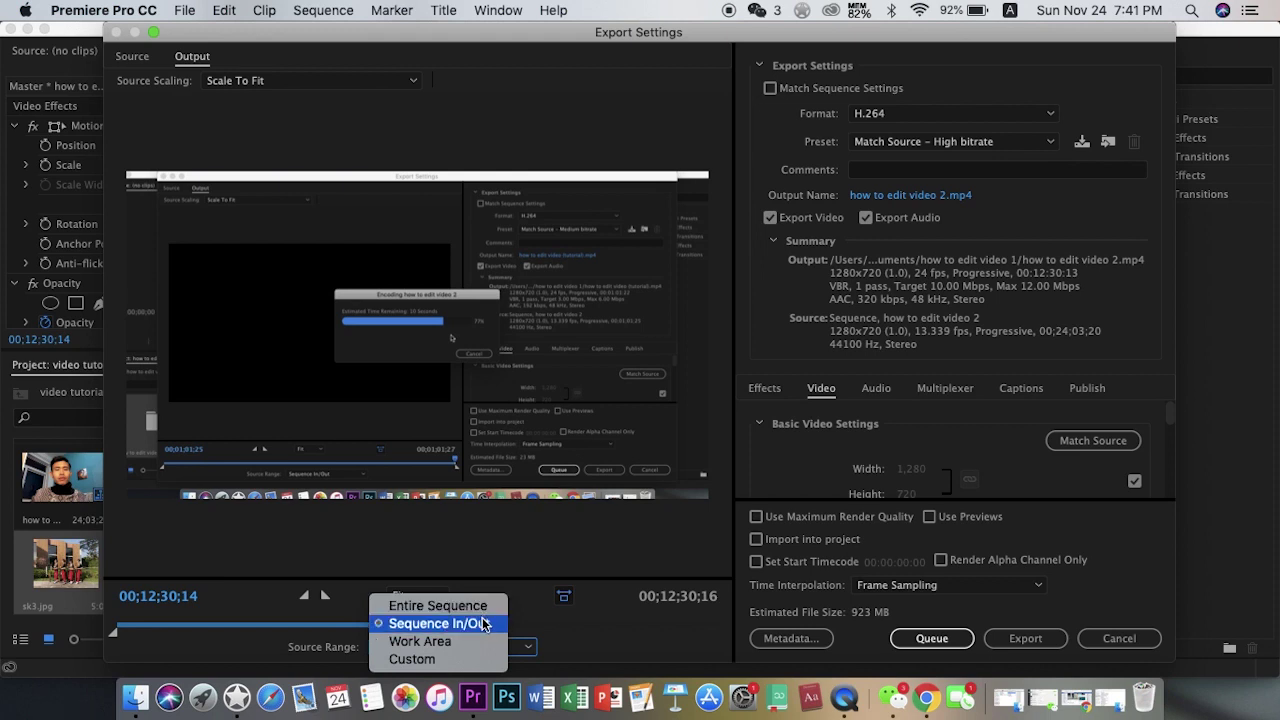
pyautogui.click(483, 624)
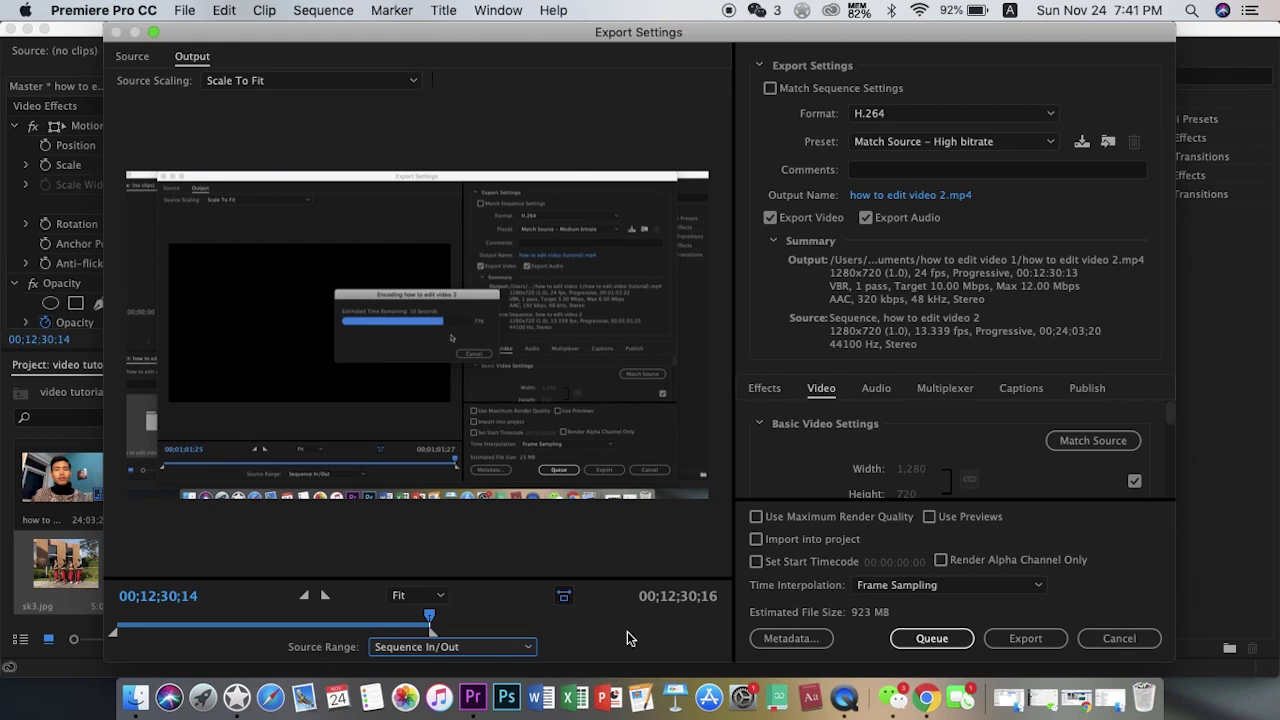
pyautogui.click(1045, 116)
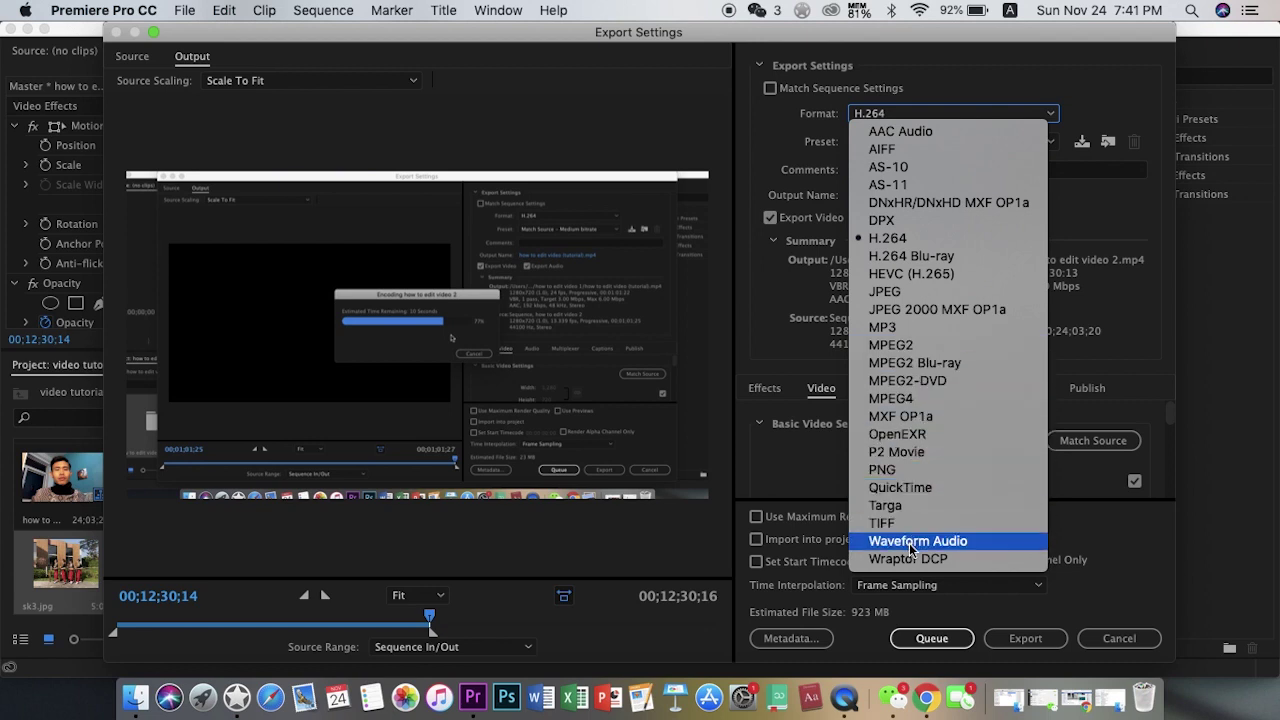
pyautogui.click(940, 238)
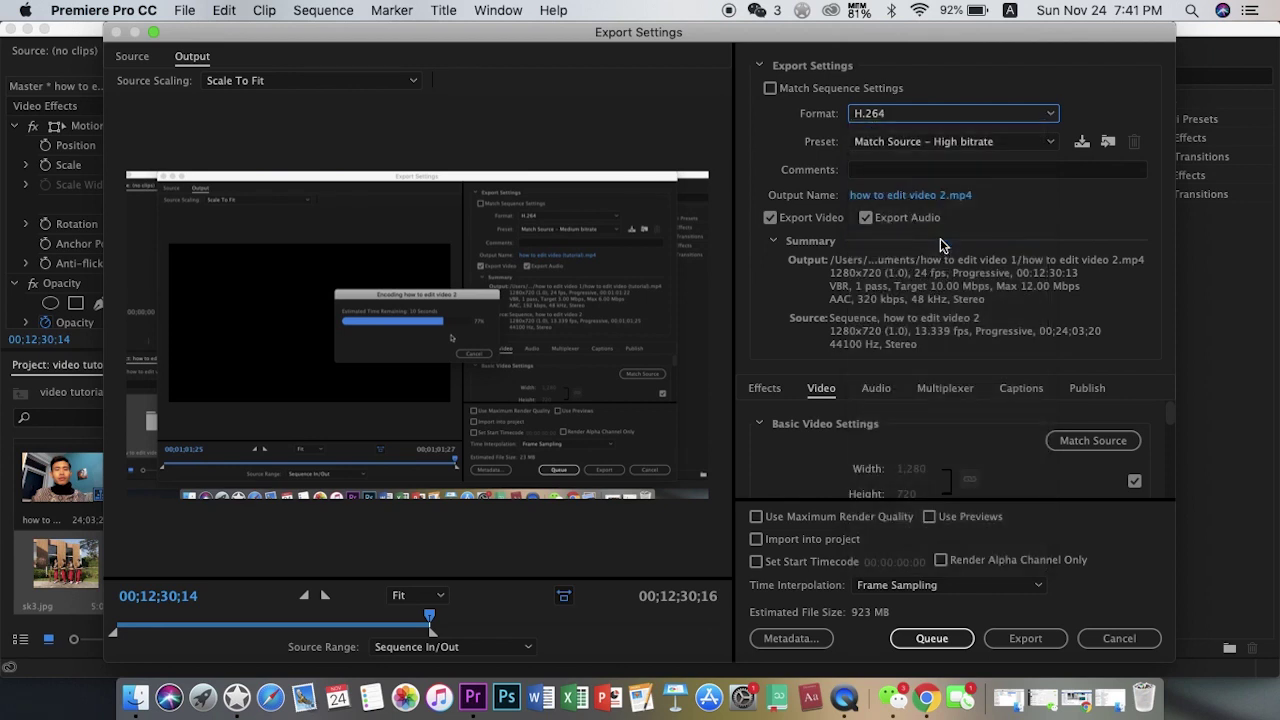
# Look through the available H.264 export presets and choose Match Source - High bitrate.
pyautogui.click(1037, 147)
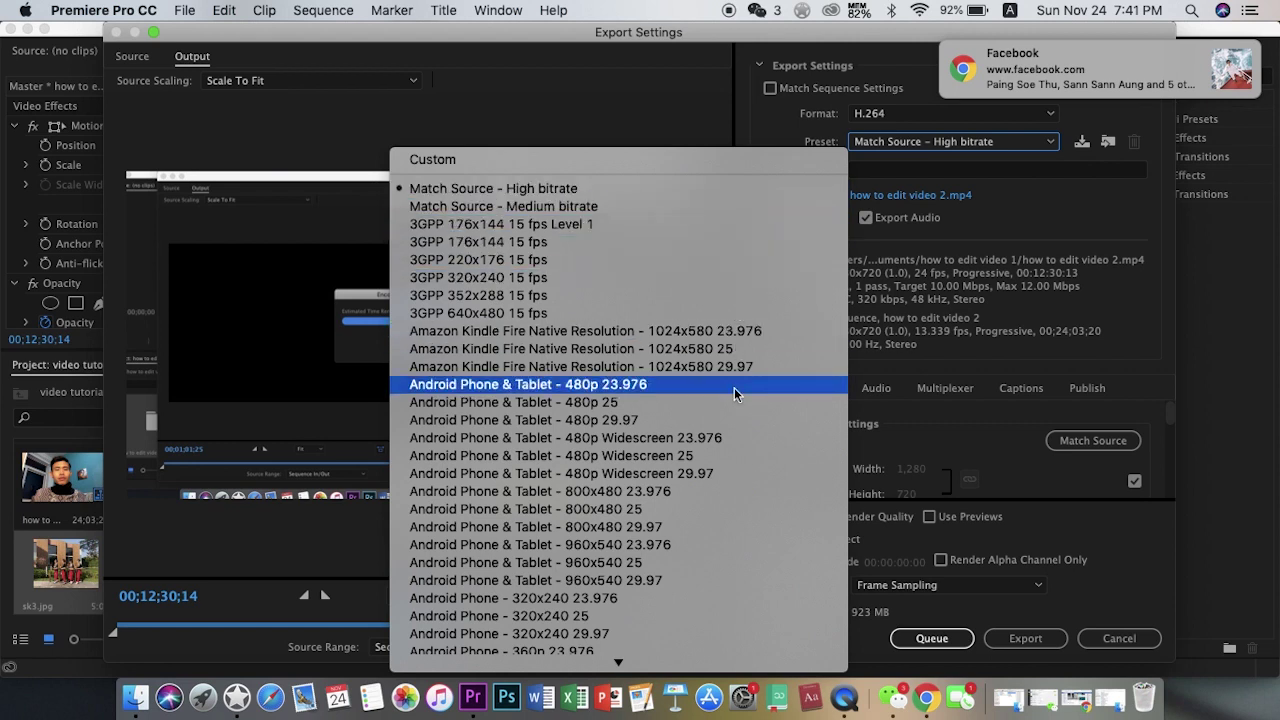
pyautogui.scroll(-10, 734, 387)
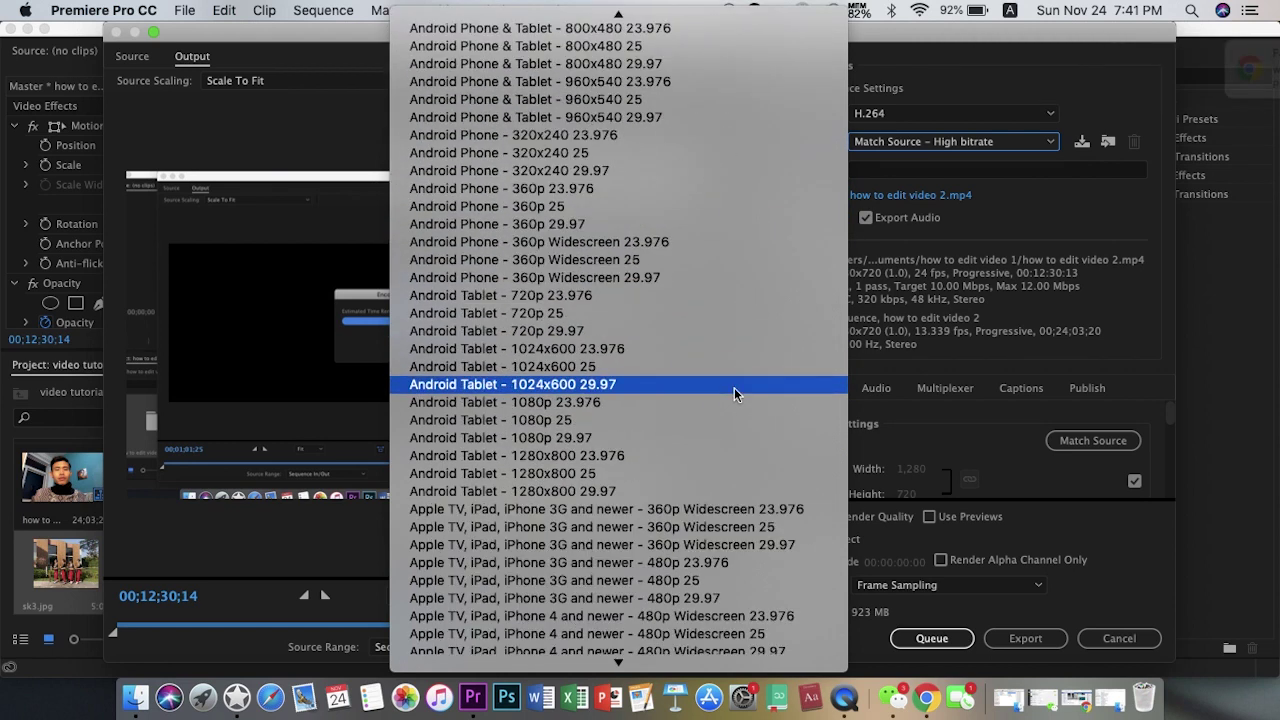
pyautogui.scroll(-9, 734, 387)
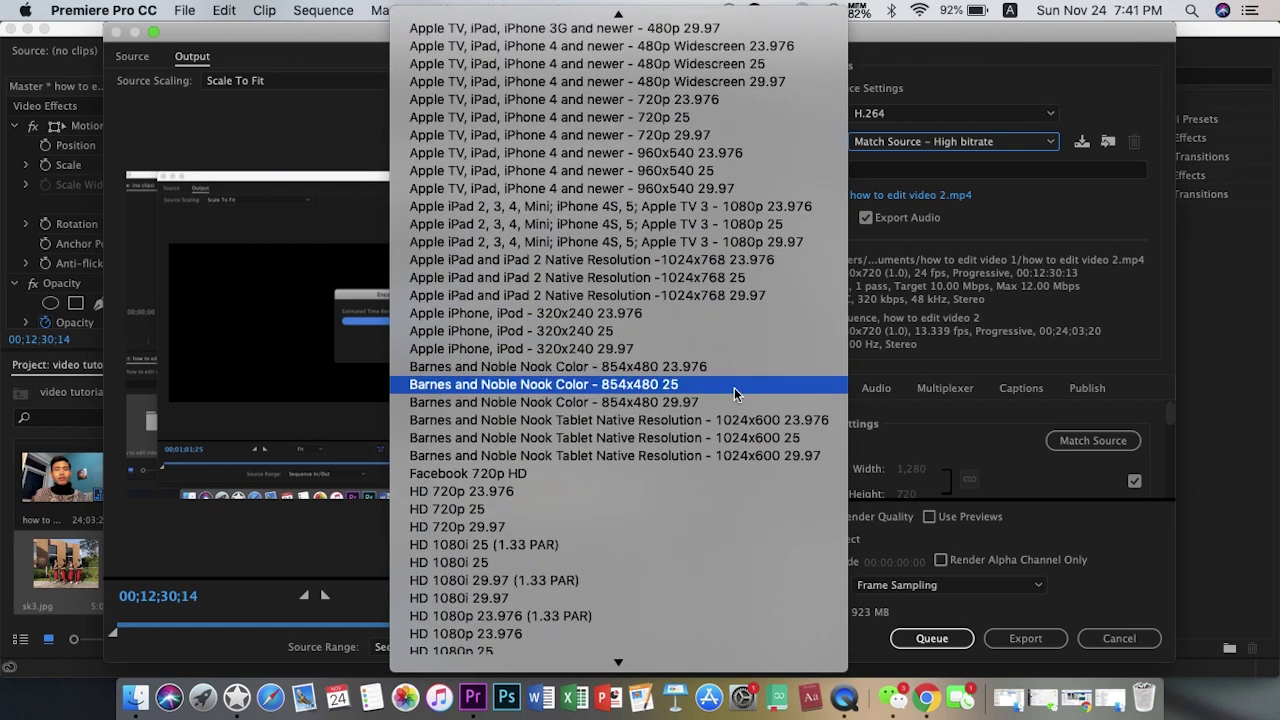
pyautogui.scroll(-5, 734, 387)
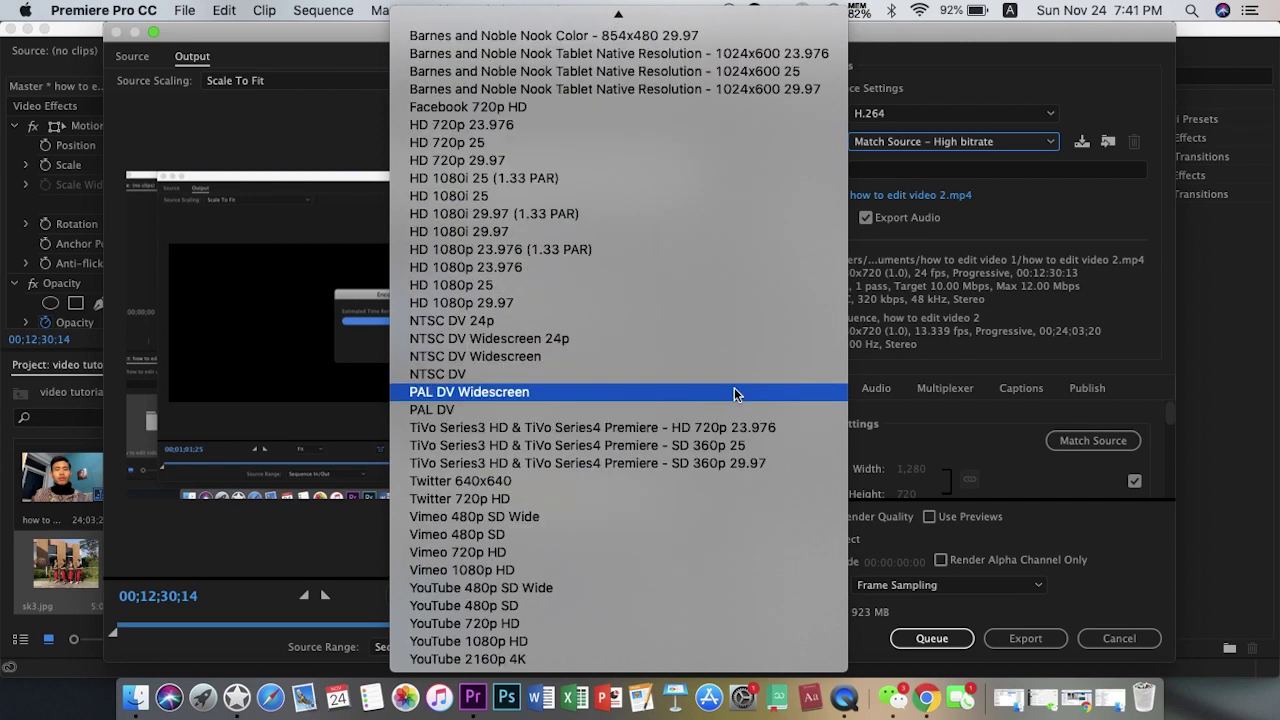
pyautogui.scroll(10, 734, 387)
pyautogui.scroll(10, 734, 391)
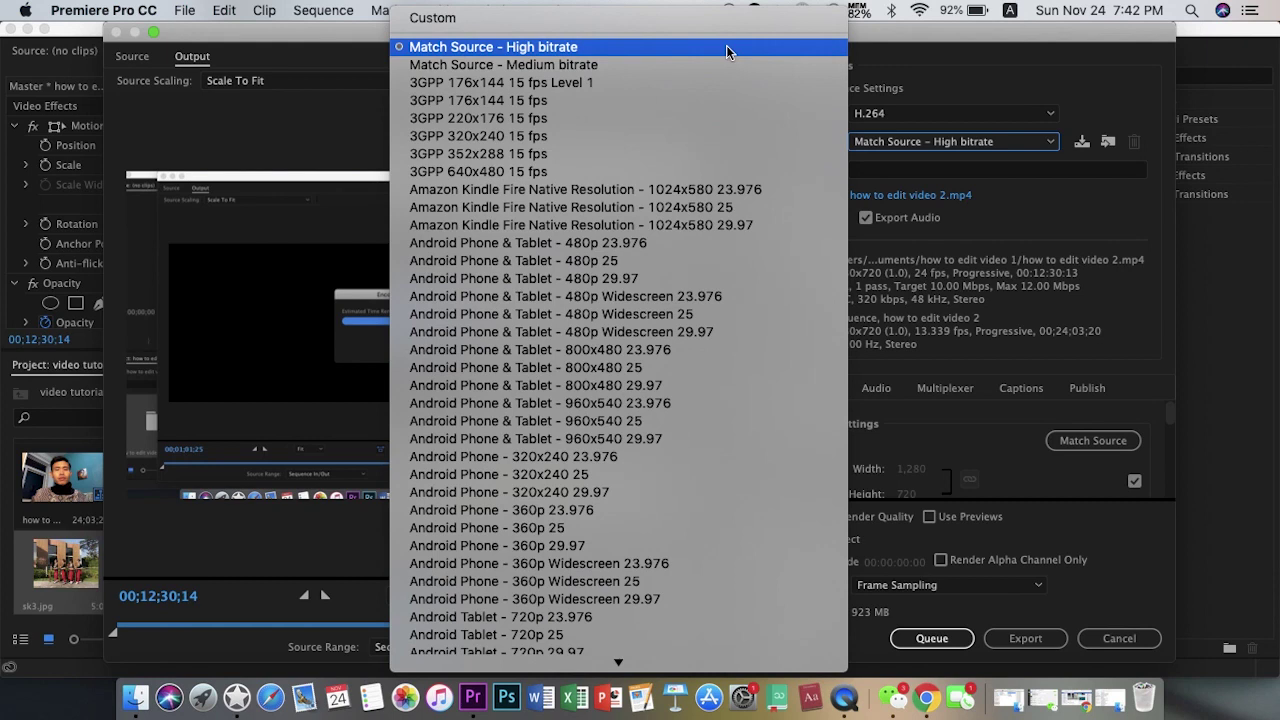
pyautogui.click(663, 46)
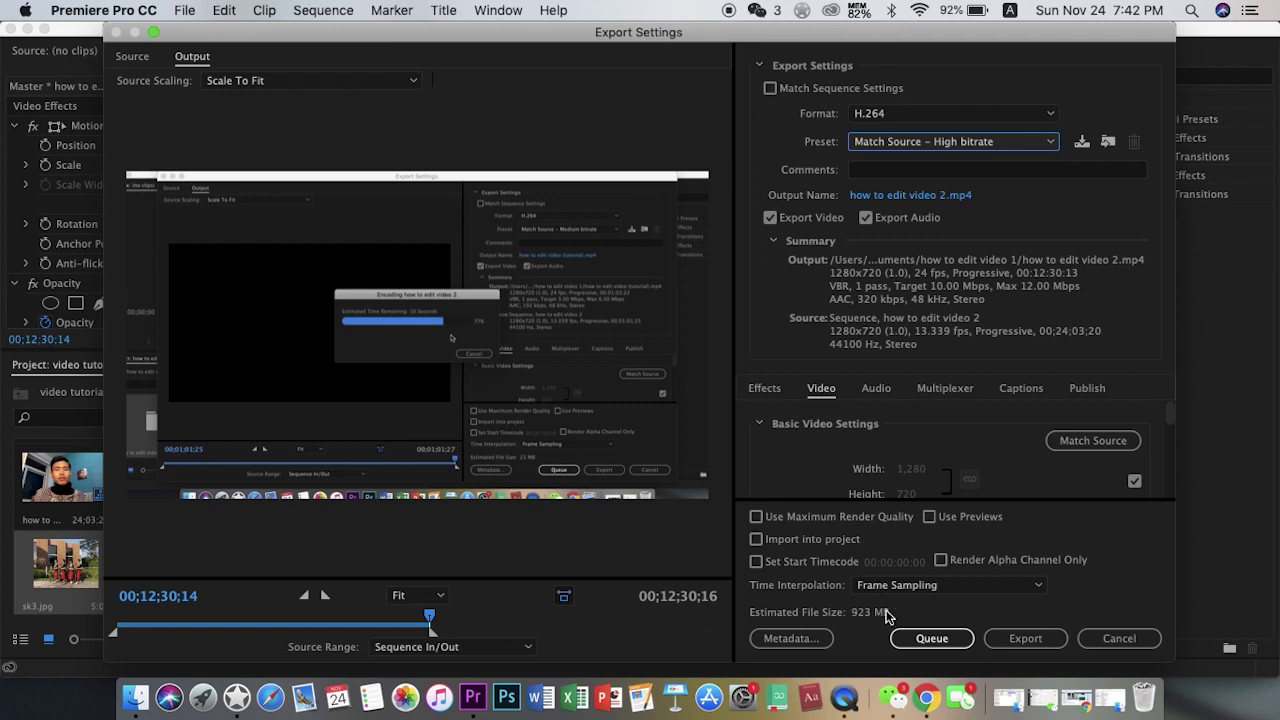
# Change the export preset to Match Source - Medium bitrate.
pyautogui.click(1040, 157)
pyautogui.click(1035, 149)
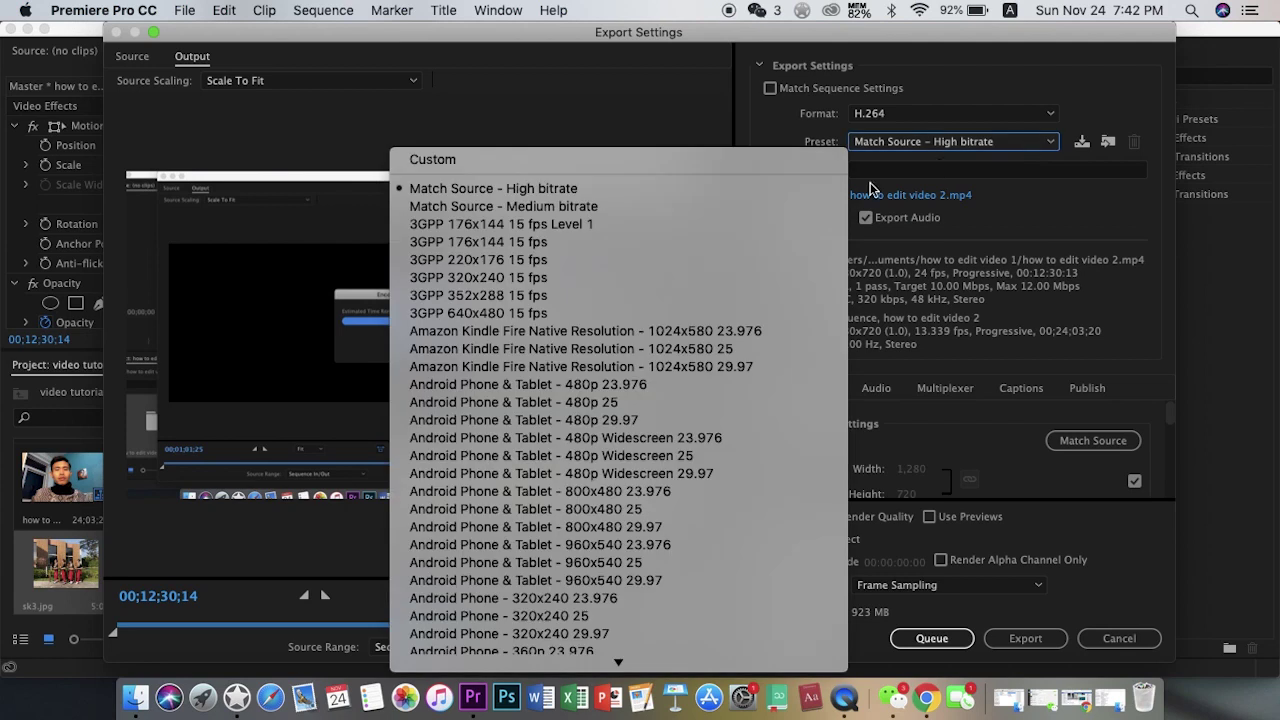
pyautogui.click(813, 206)
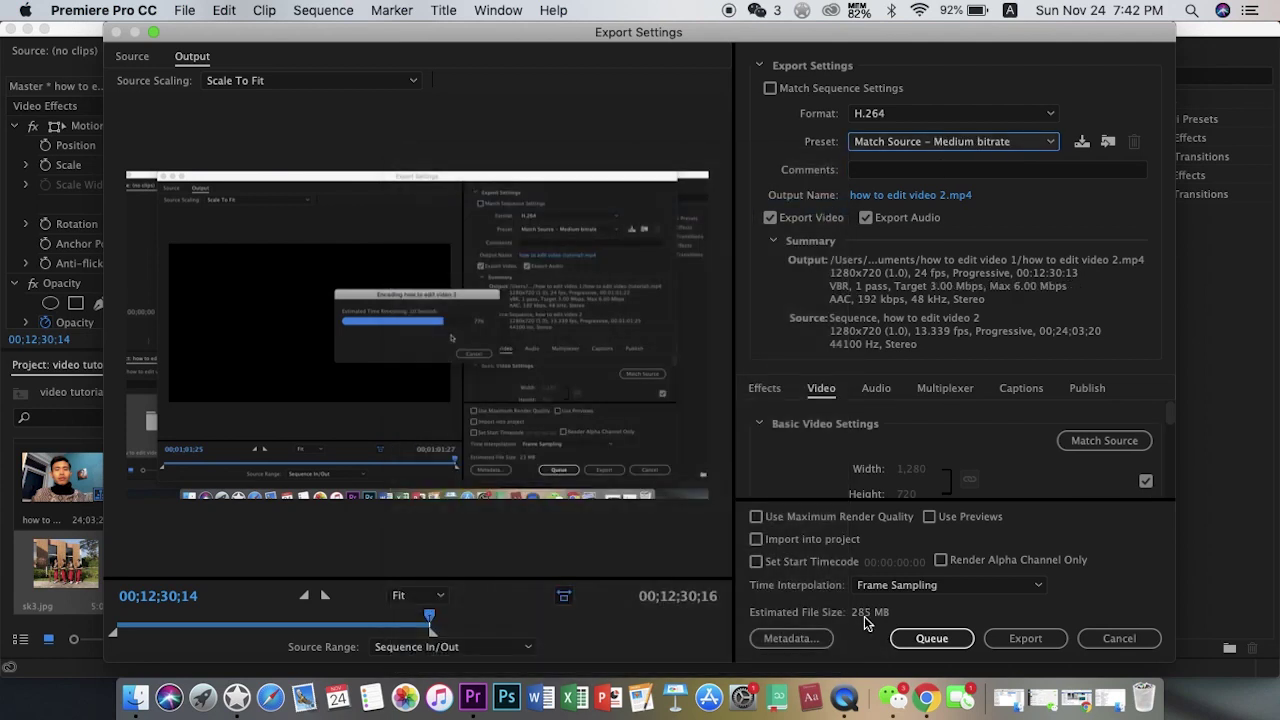
# Set the export's output file to tutorial1 in MP4 format, saved in the Desktop folder.
pyautogui.click(952, 196)
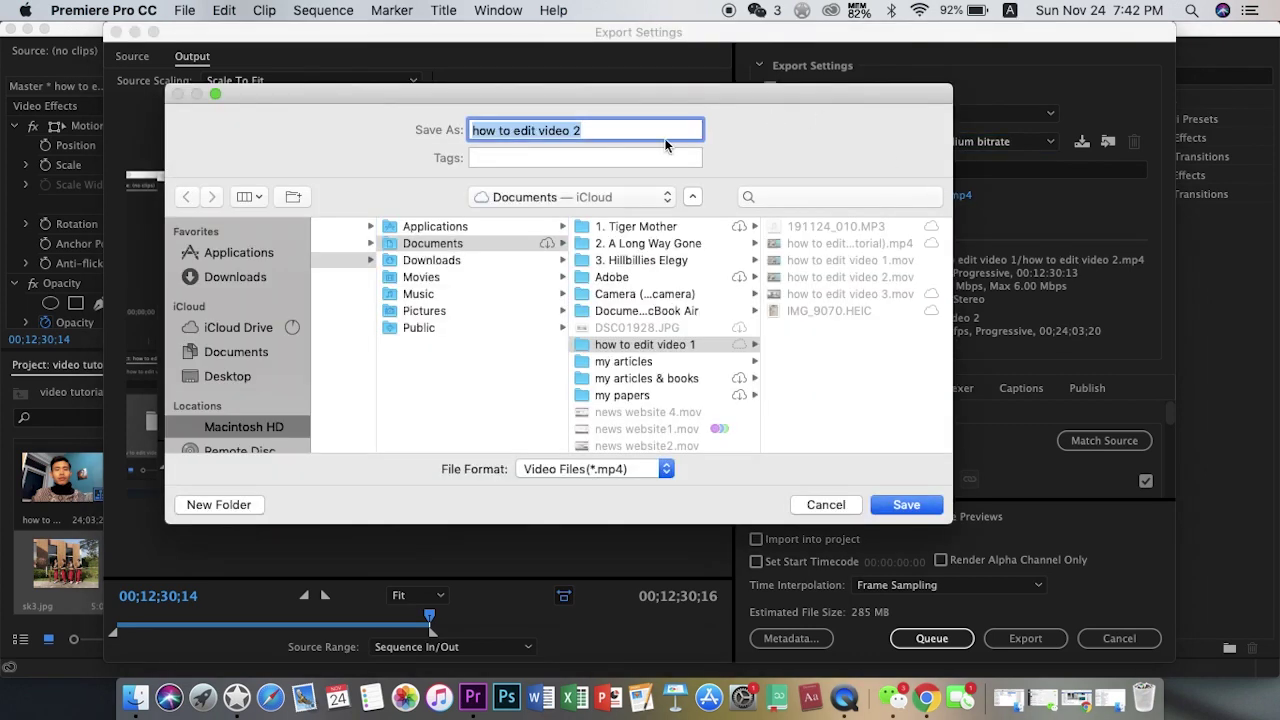
pyautogui.click(248, 380)
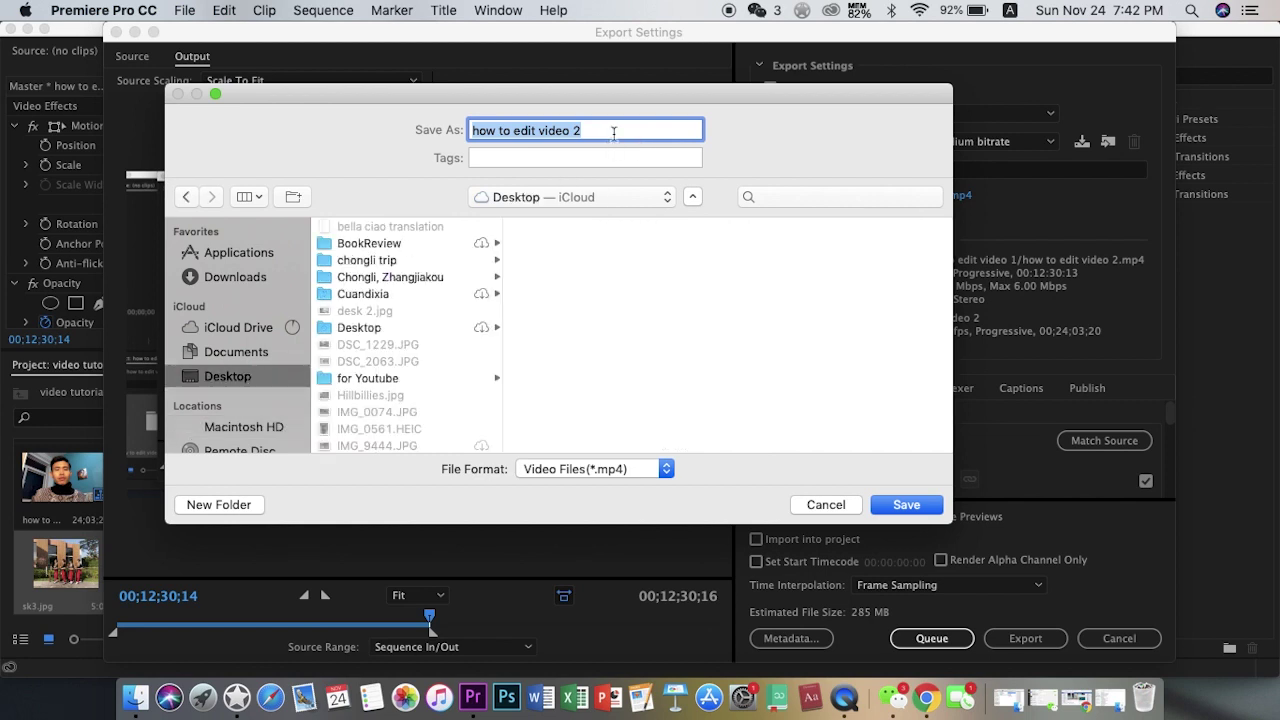
pyautogui.click(614, 132)
pyautogui.tripleClick(614, 132)
pyautogui.write('tur')
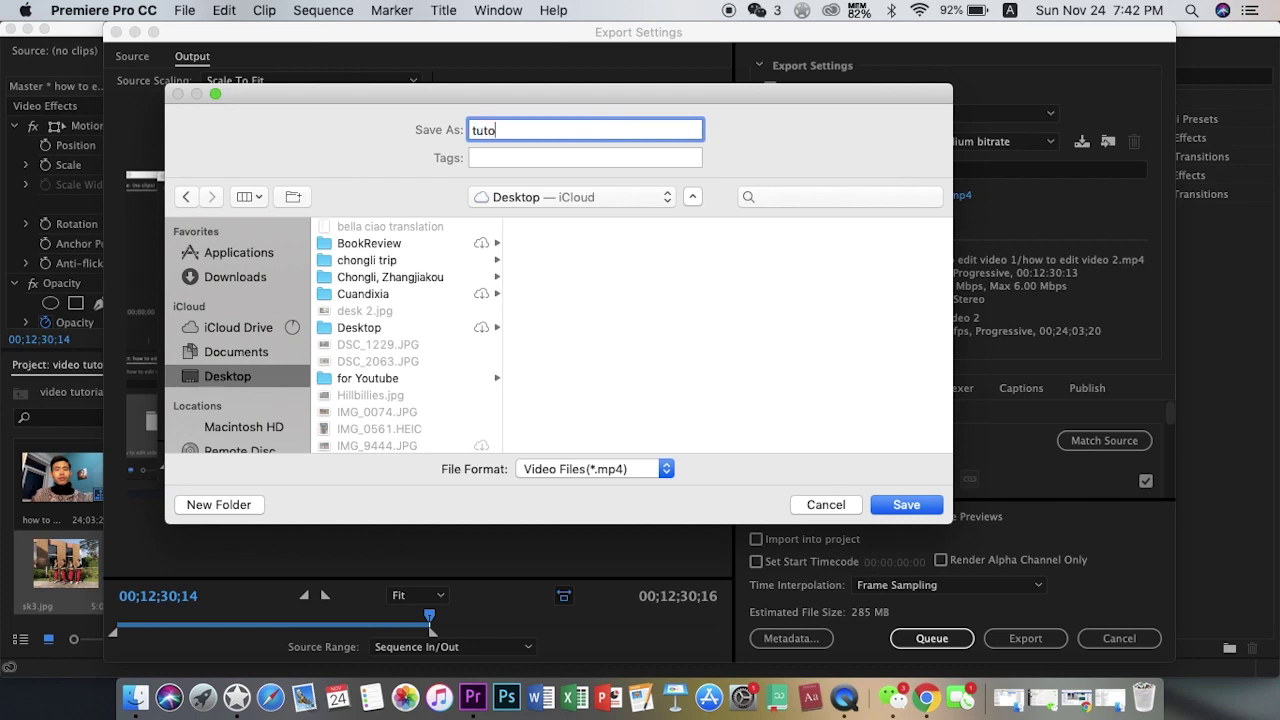
pyautogui.write('orial1')
pyautogui.click(891, 510)
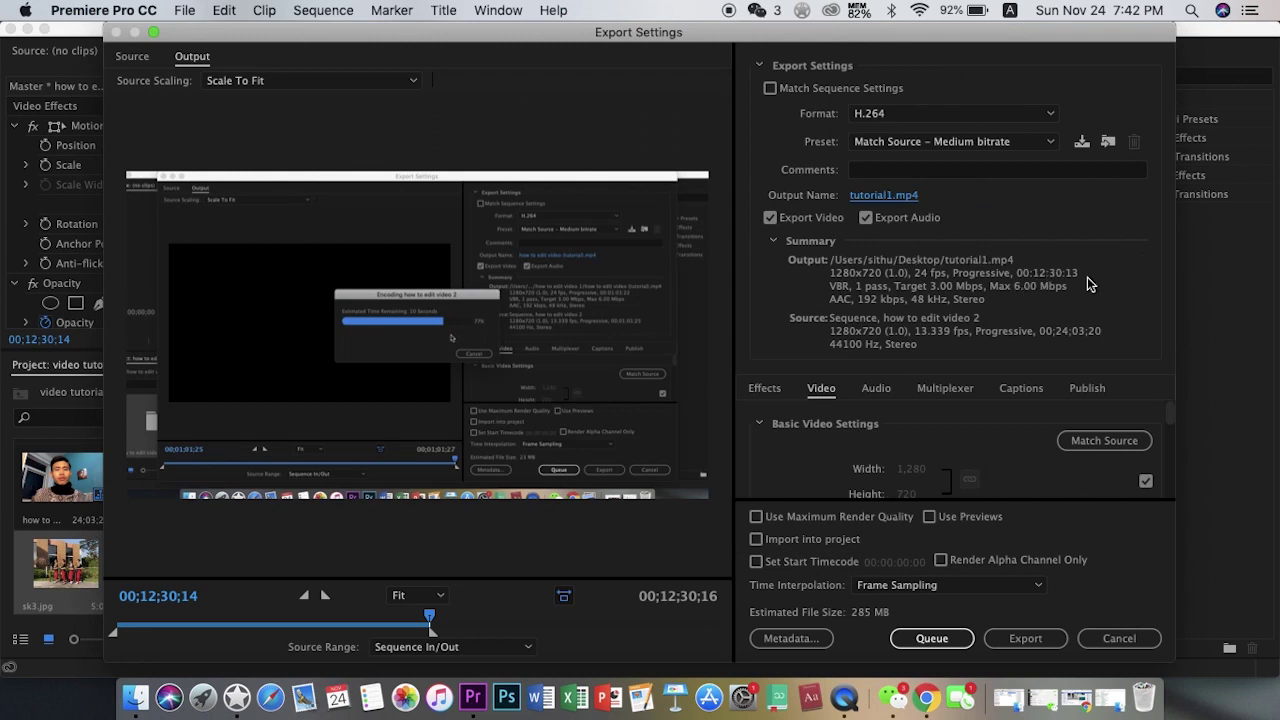
# Start exporting tutorial1.mp4, and cancel both the encoding and the export settings.
pyautogui.click(1014, 638)
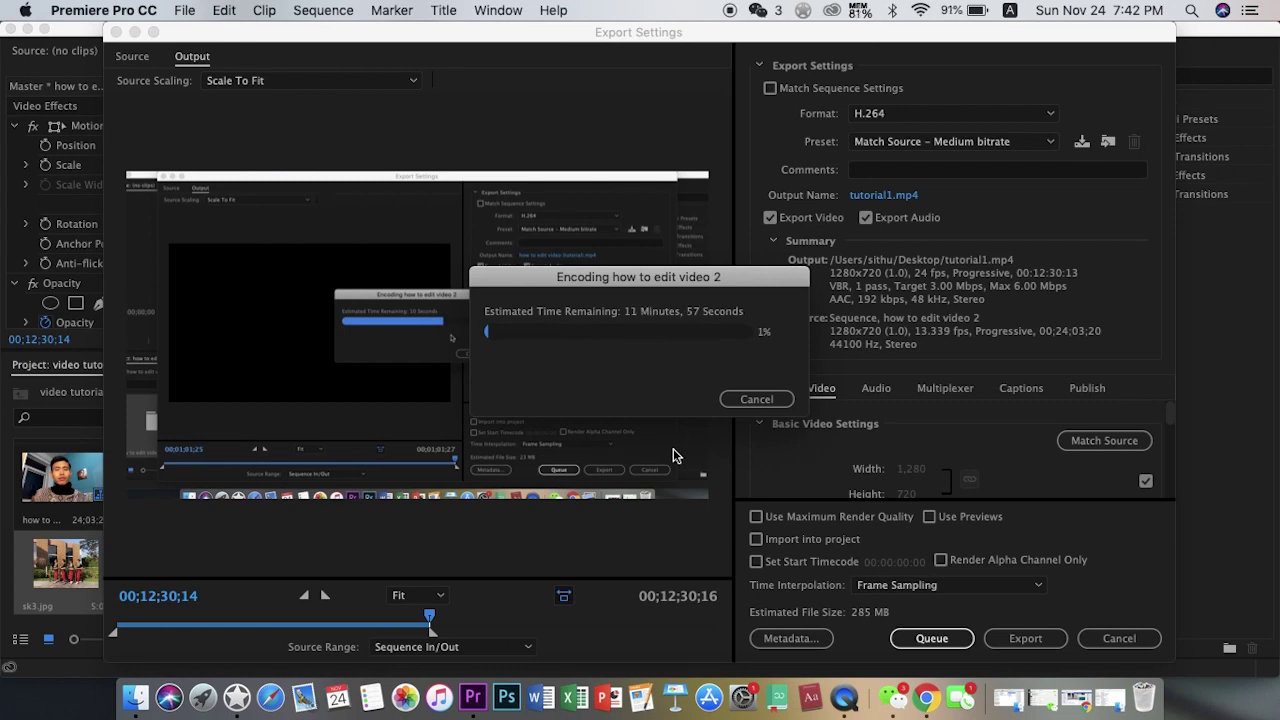
pyautogui.click(756, 400)
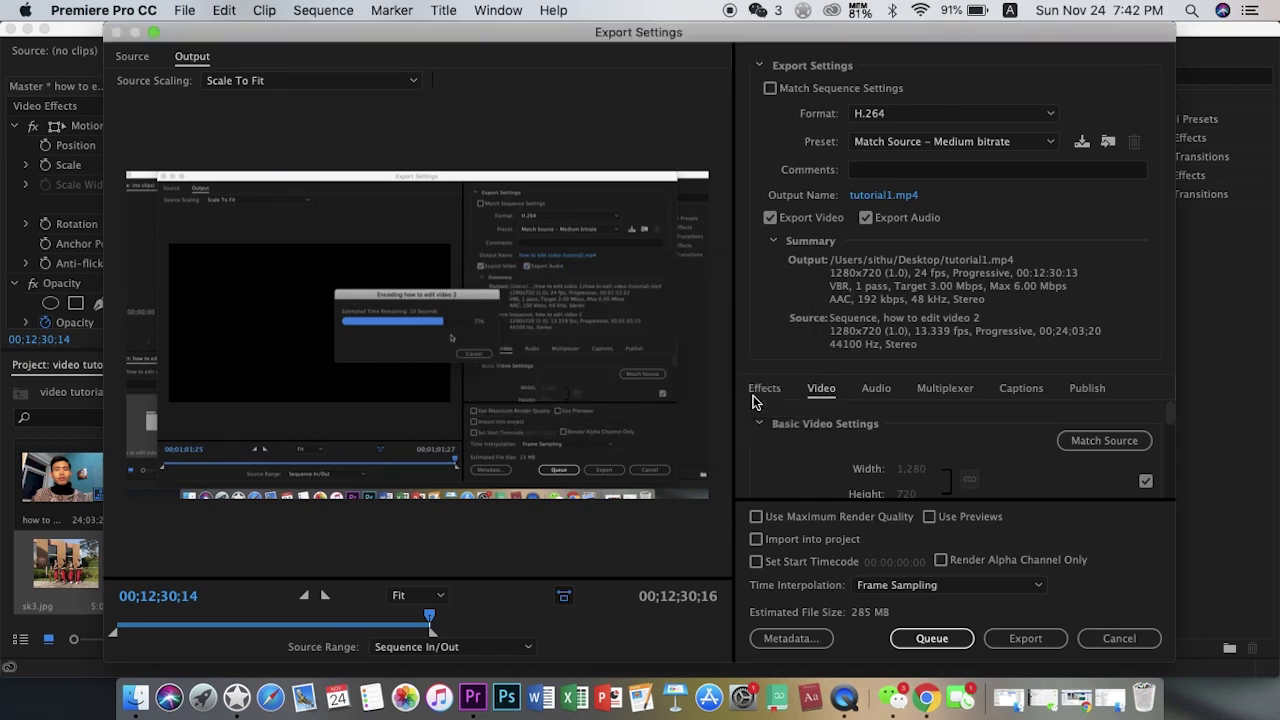
pyautogui.click(1103, 638)
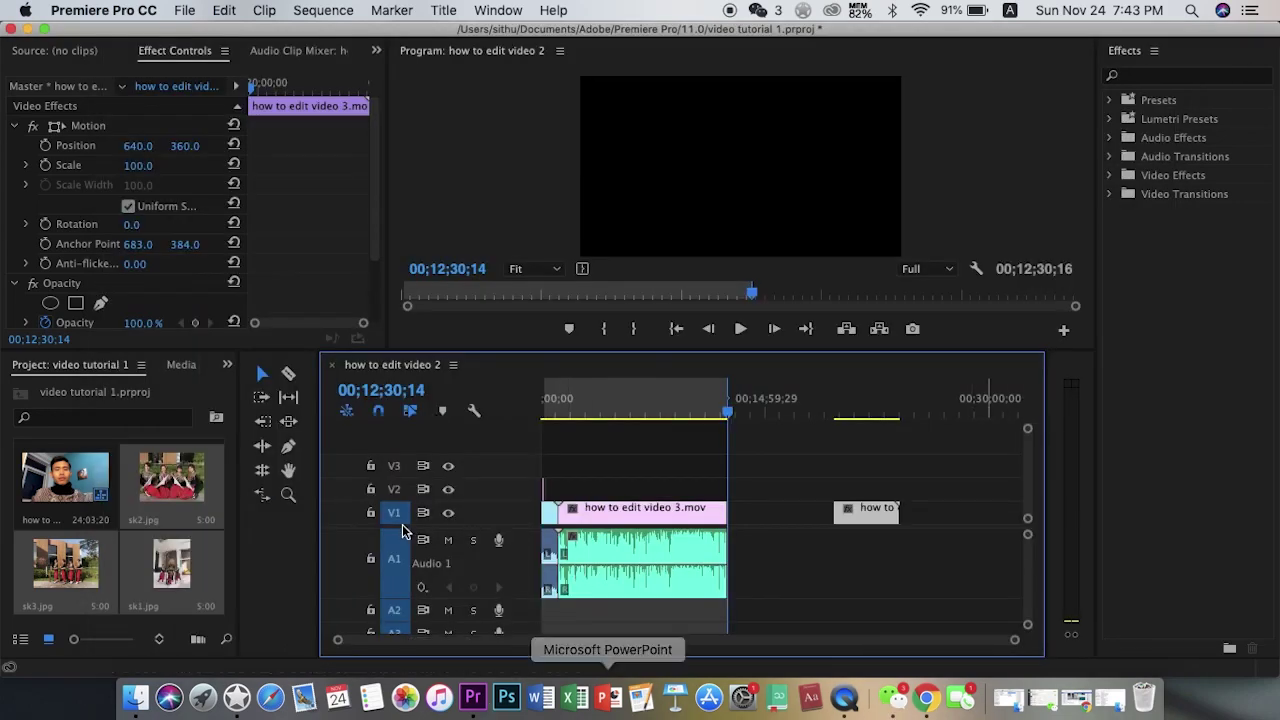